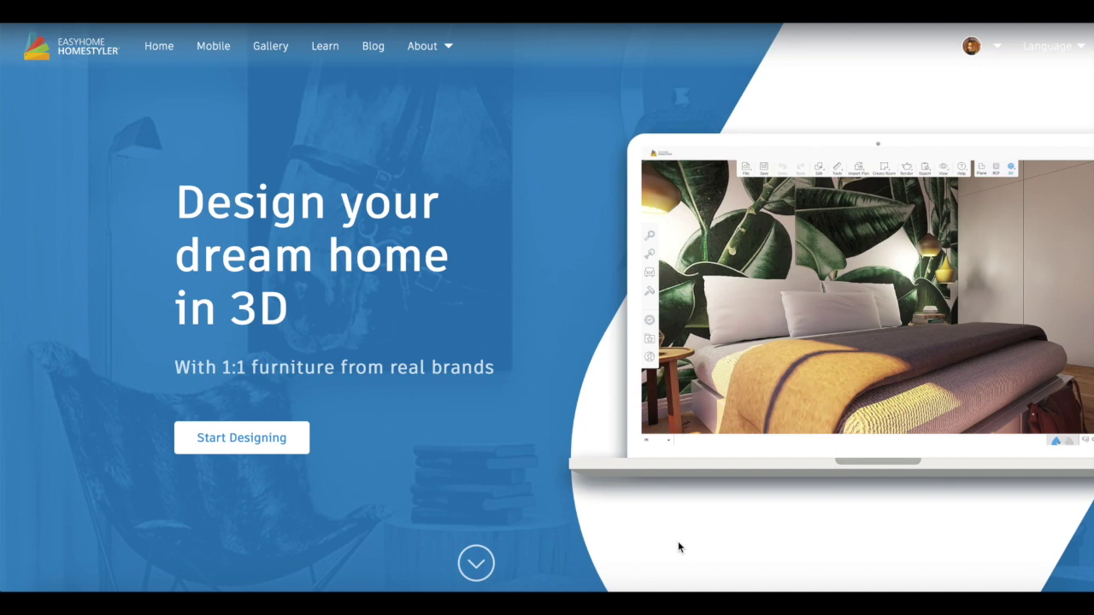
Step: Start a new design and draw a rectangular room about 3369 by 2853 mm
left_click(275, 438)
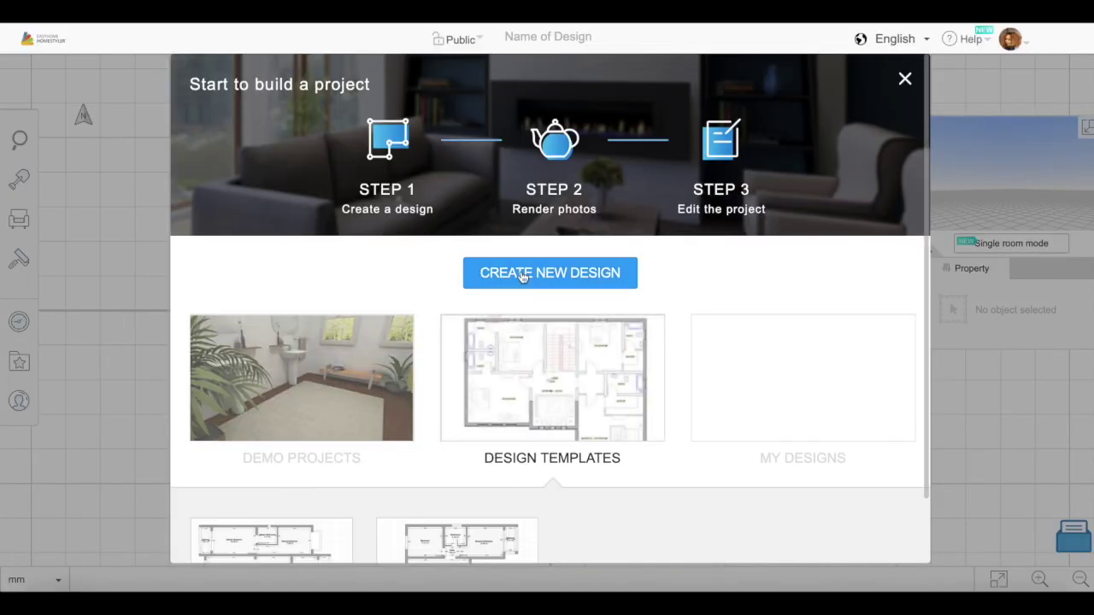
left_click(522, 277)
mouse_move(578, 70)
left_click(583, 172)
left_click(376, 139)
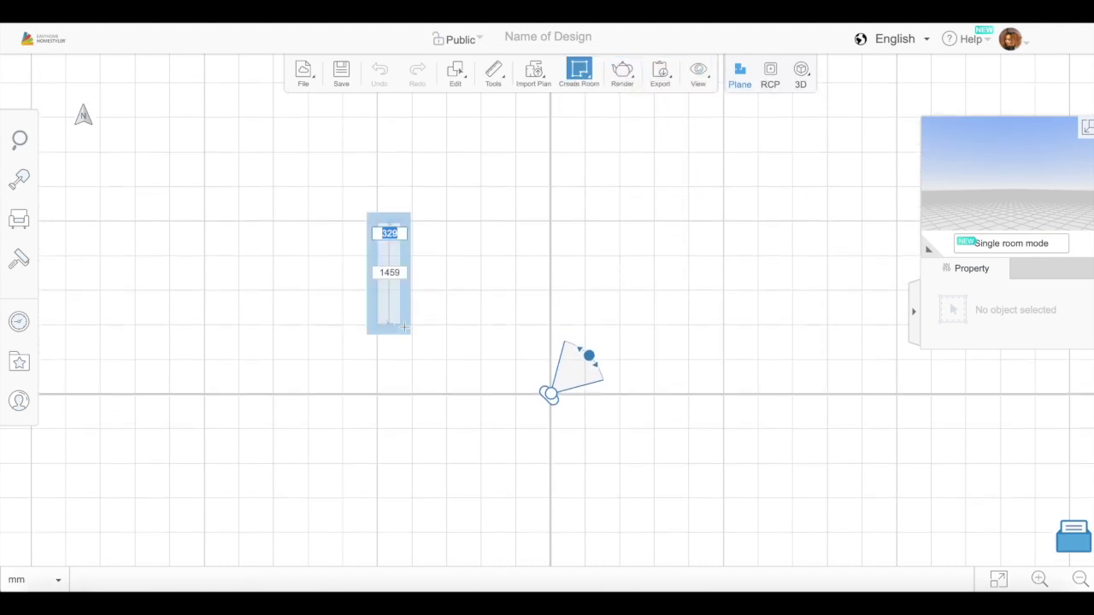
left_click(609, 421)
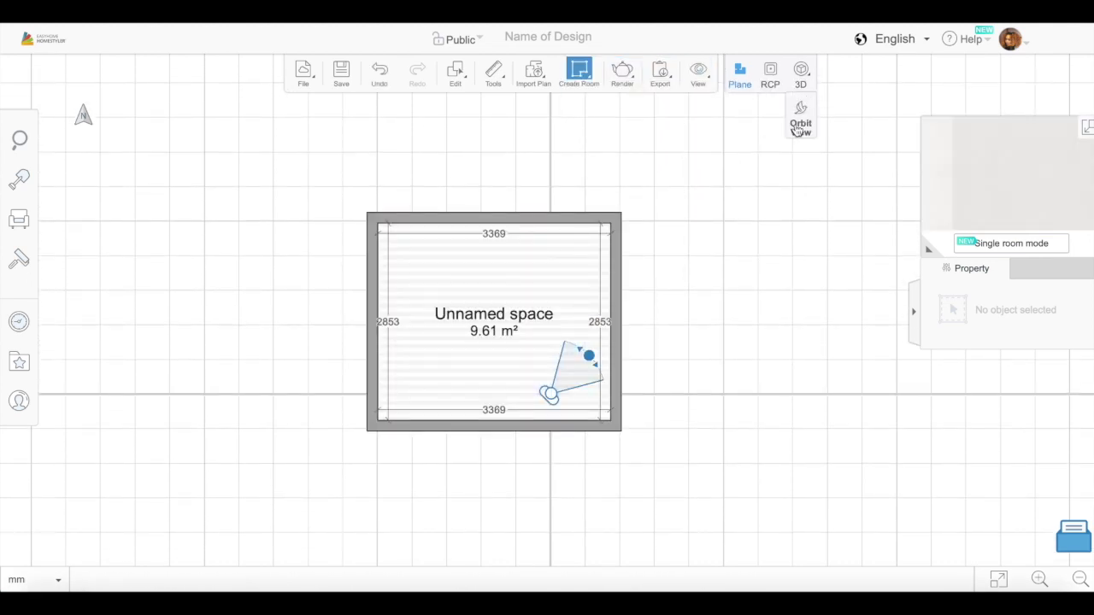
Step: Switch to the 3D orbit view and cover the room's walls with the grey fossil 00163 Trace 100 tile
left_click(799, 127)
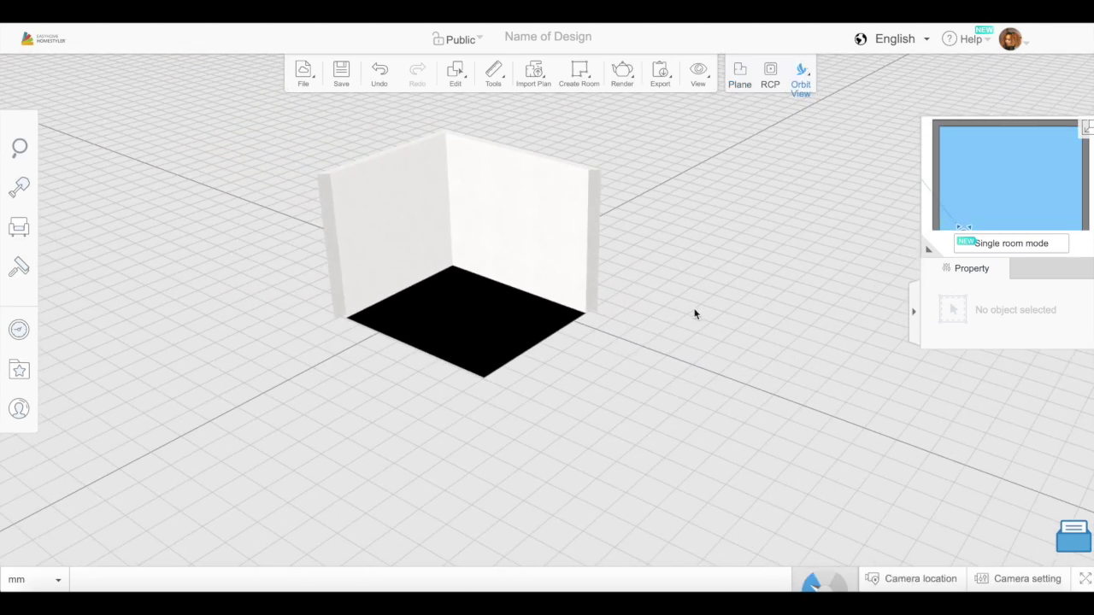
left_click(66, 267)
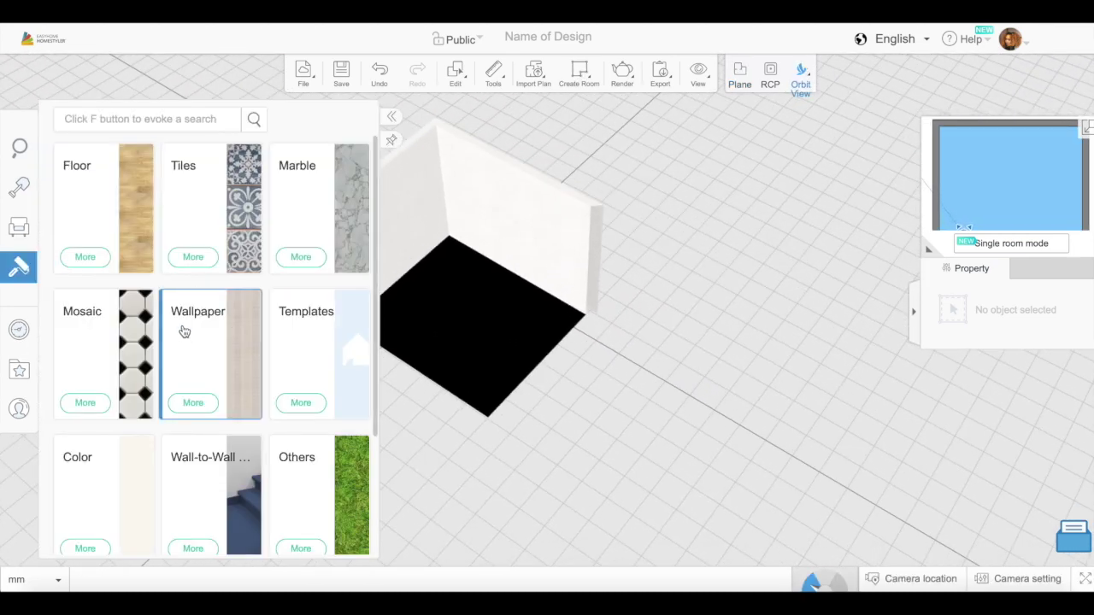
left_click(202, 227)
scroll(275, 379, "down", 5)
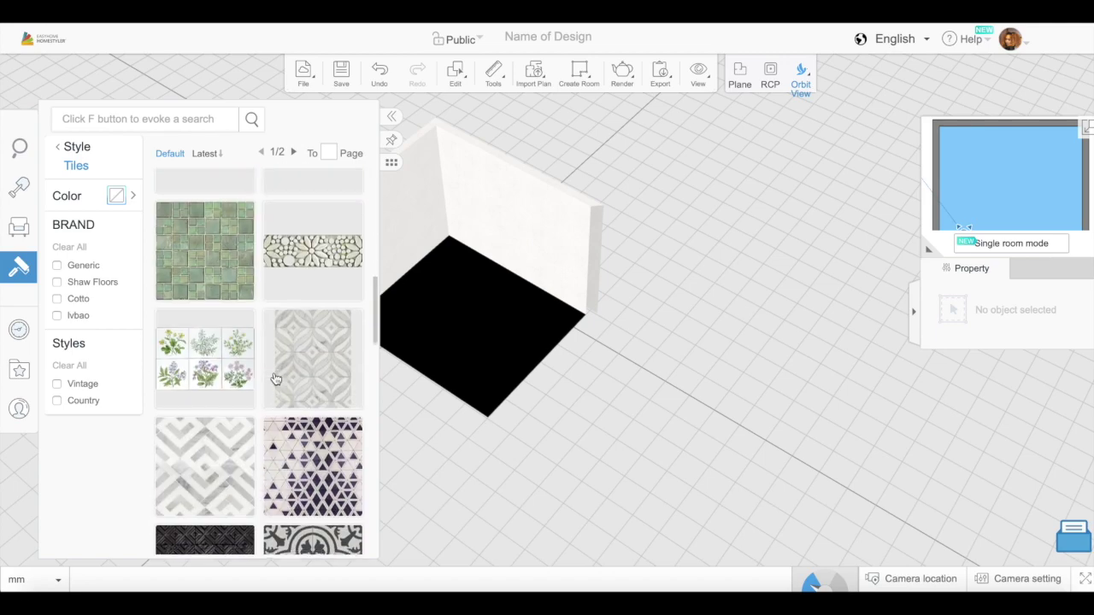
scroll(275, 379, "down", 5)
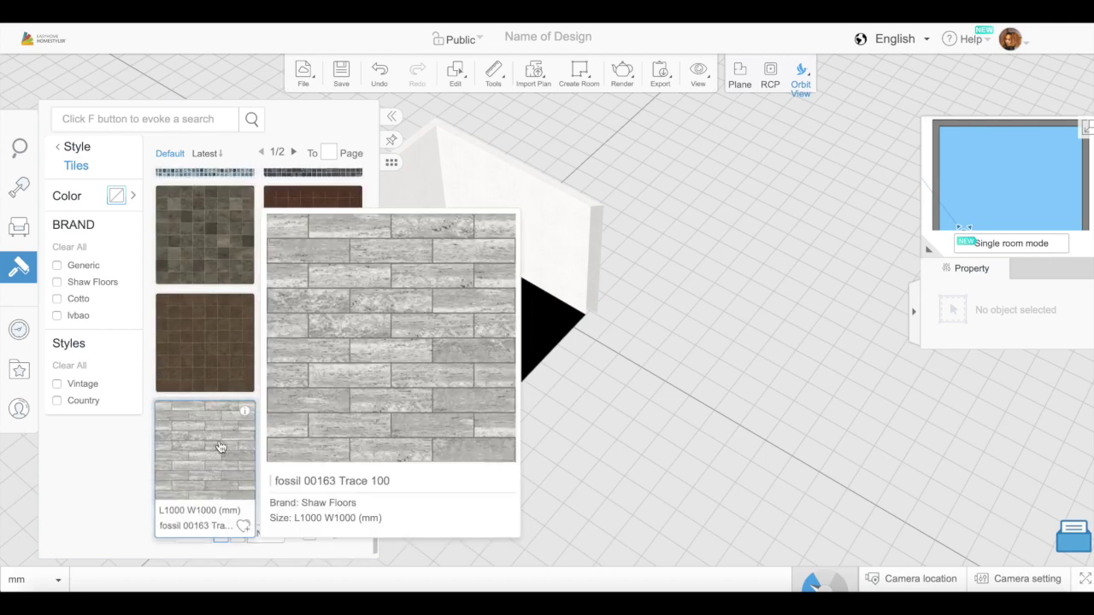
left_click(220, 450)
left_click(473, 224)
left_click_drag(488, 228, 621, 347)
Step: Cover the room's floor with the pale grey interlocking circle-and-diamond patterned tile
left_click(10, 270)
scroll(260, 422, "down", 3)
scroll(260, 422, "down", 5)
scroll(260, 422, "up", 2)
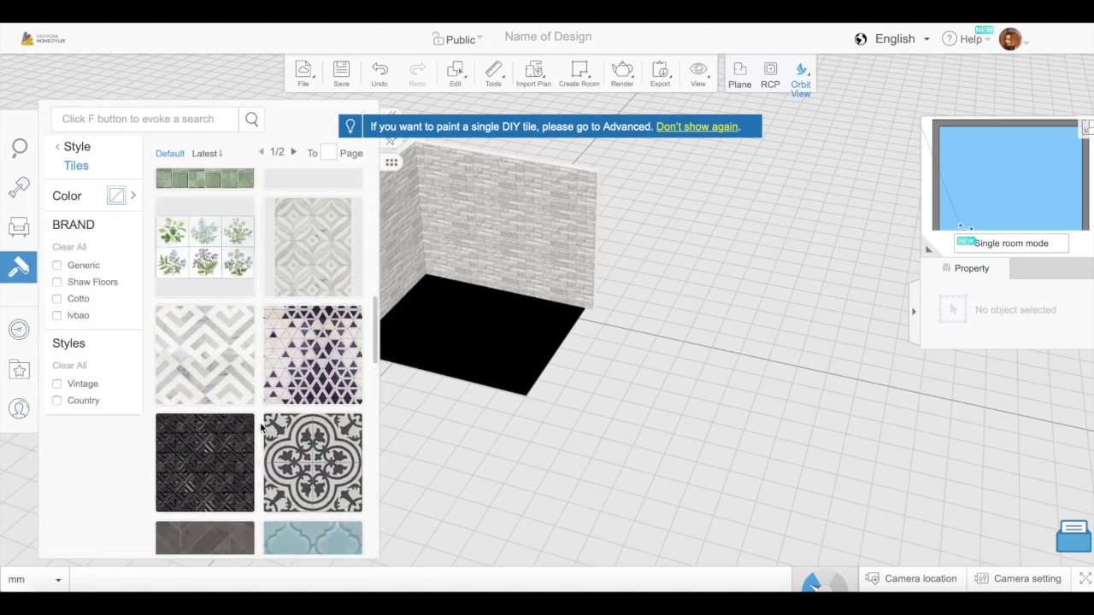
left_click(306, 283)
left_click(452, 330)
left_click_drag(610, 337, 601, 396)
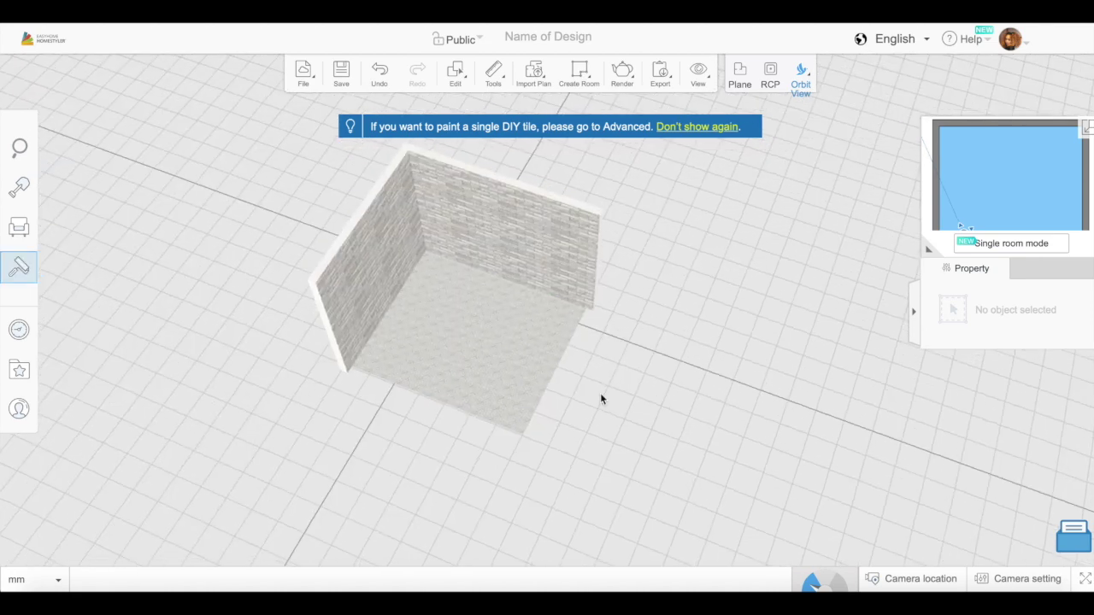
scroll(507, 340, "up", 5)
scroll(506, 340, "down", 5)
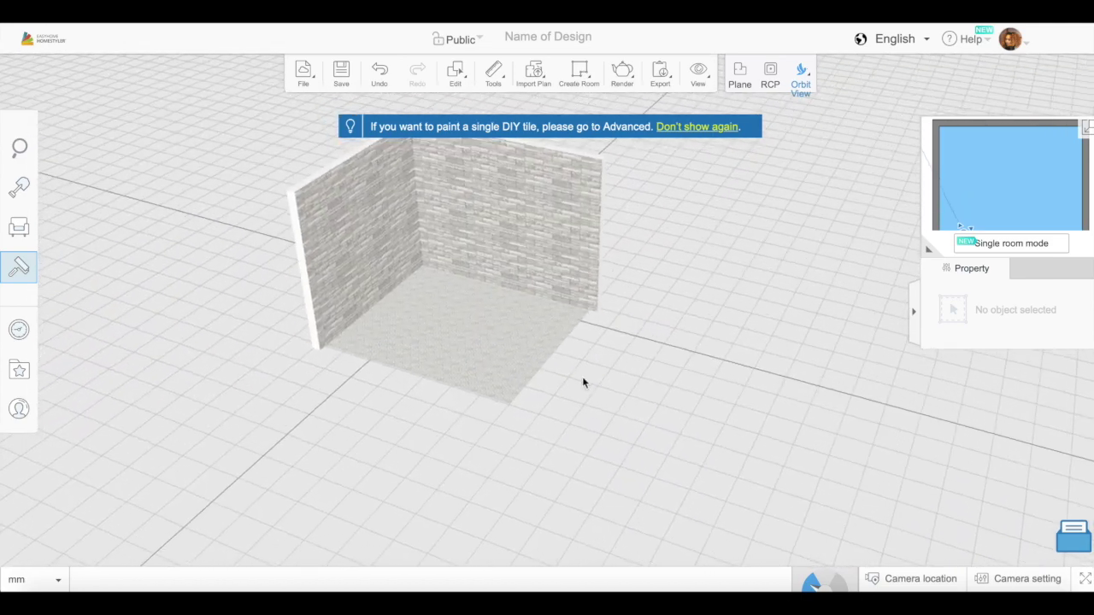
Step: Try the blue-grey Arabscato marble on the room's floor
left_click(75, 276)
left_click(73, 149)
left_click(294, 224)
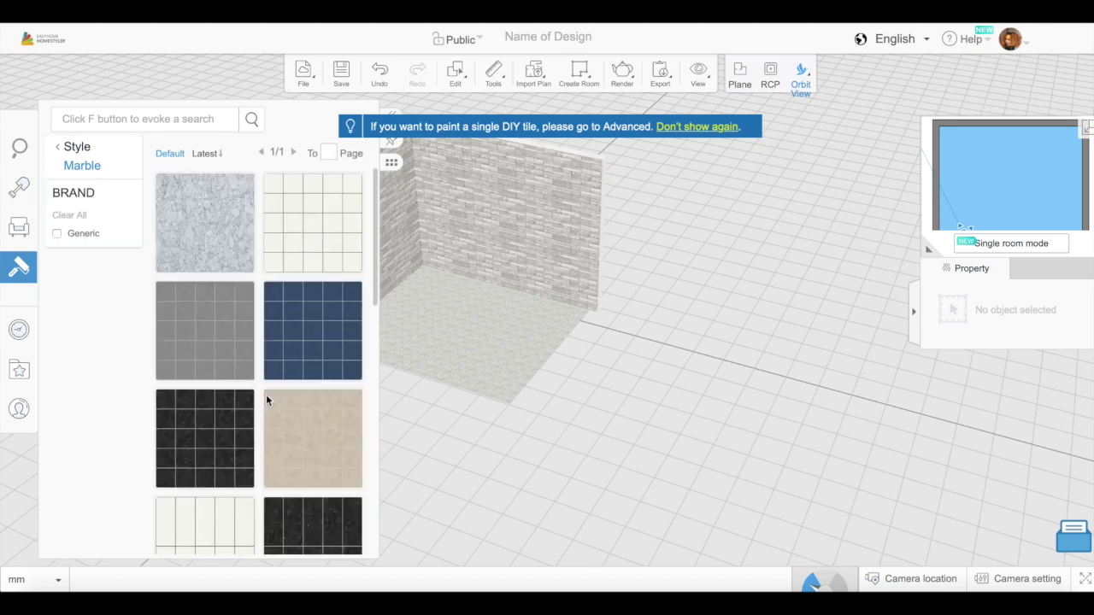
scroll(266, 400, "down", 5)
scroll(267, 402, "up", 10)
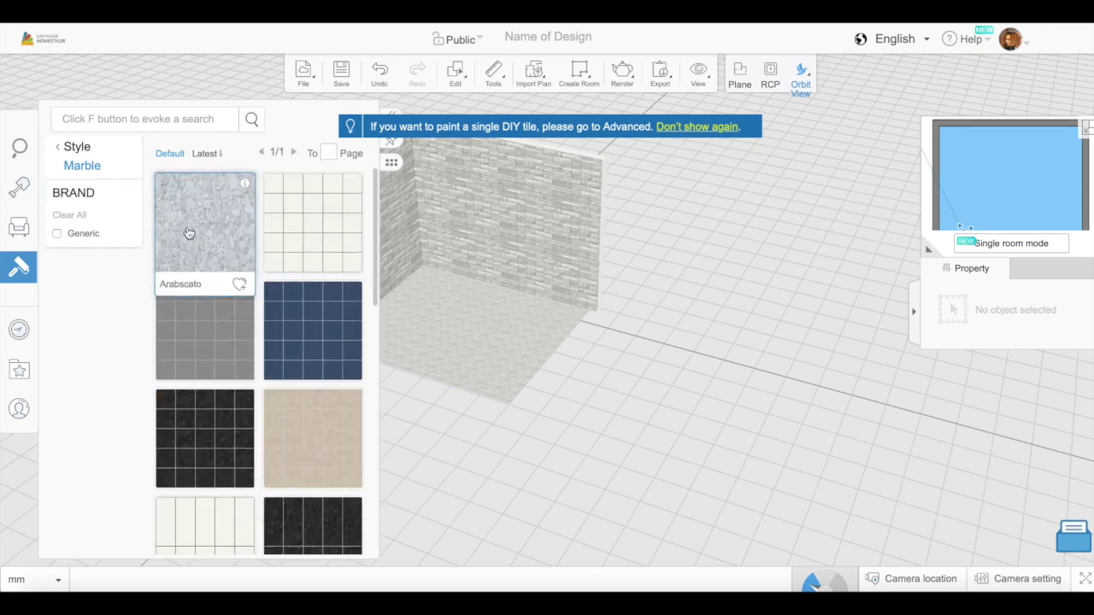
left_click(190, 234)
left_click(478, 325)
mouse_move(495, 337)
left_mouse_down()
mouse_move(526, 368)
mouse_move(391, 248)
left_mouse_up()
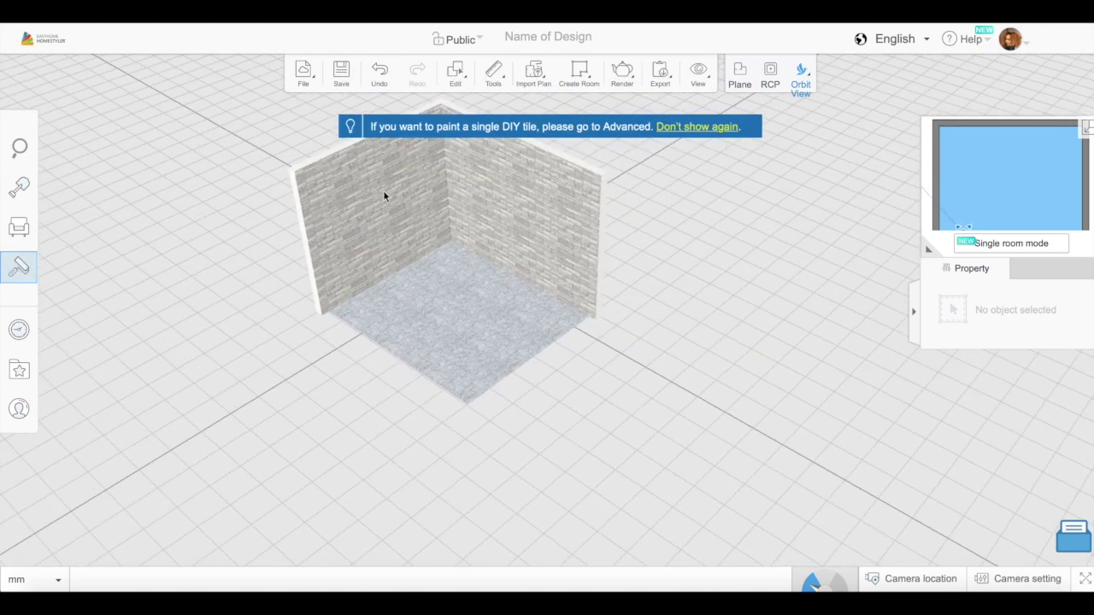
Step: Browse the Tiles and Mosaic finishes for an alternative floor covering
left_click(50, 268)
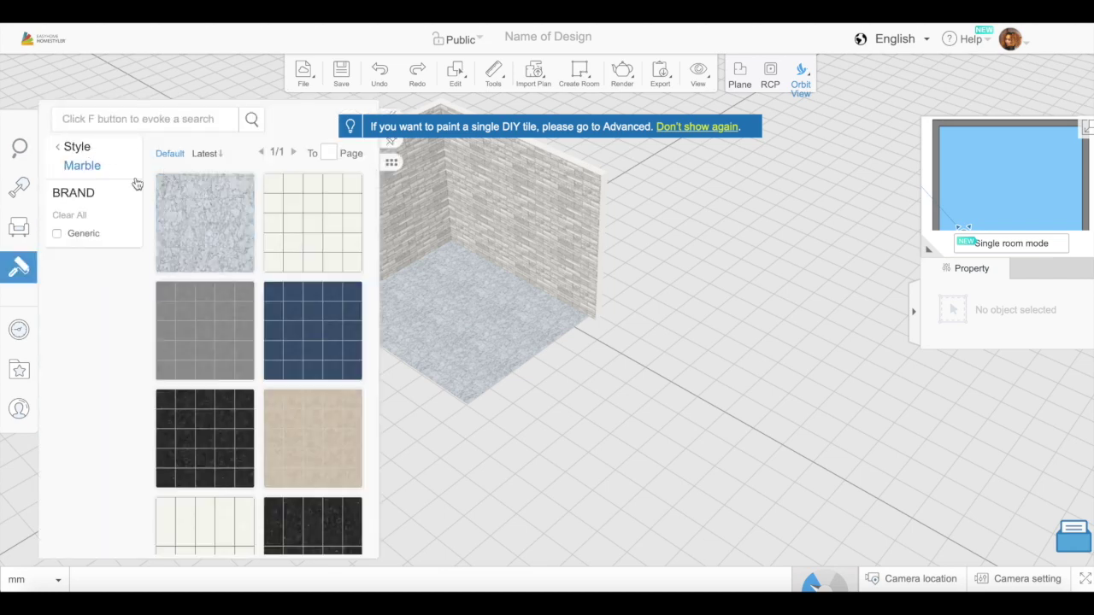
left_click(90, 152)
scroll(215, 339, "down", 2)
scroll(214, 339, "up", 2)
left_click(220, 226)
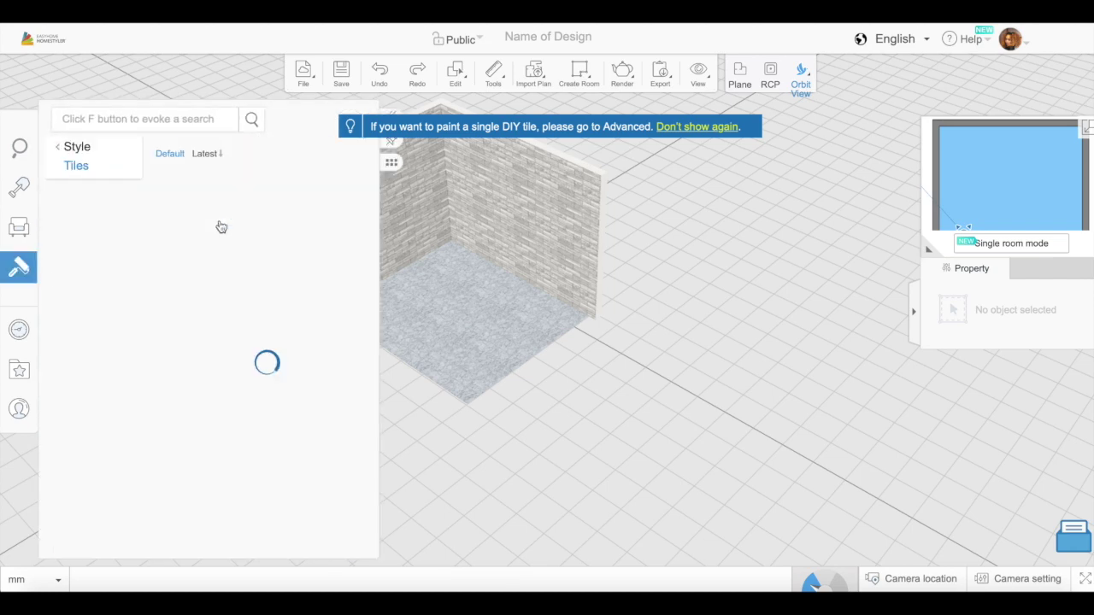
left_click(76, 151)
left_click(94, 342)
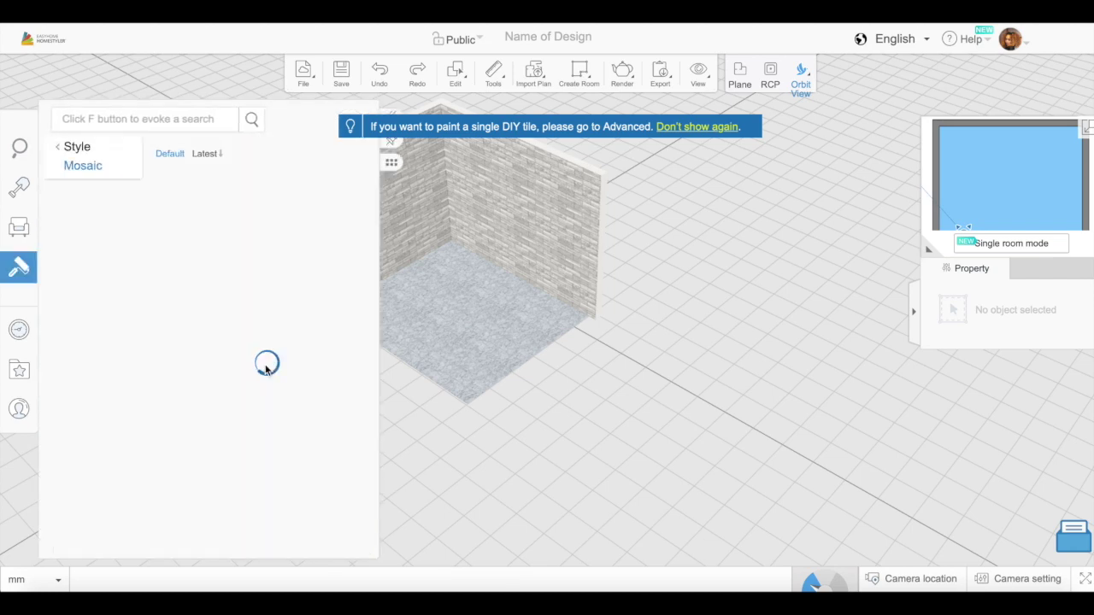
scroll(258, 371, "down", 1)
scroll(258, 372, "up", 1)
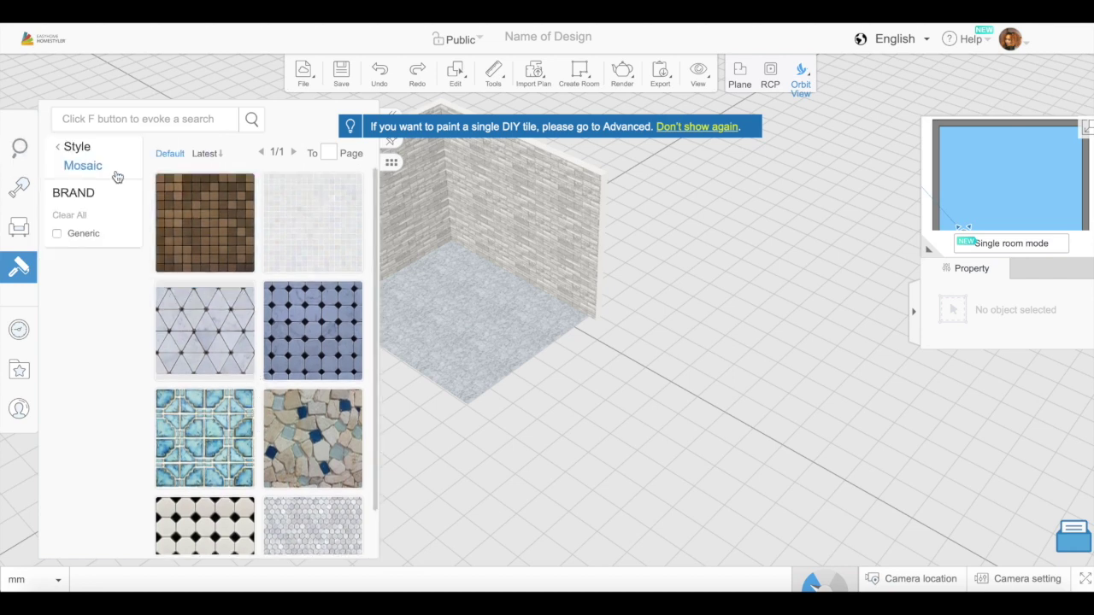
Step: Replace the floor's marble with the pale grey interlocking circle-and-diamond patterned tile
left_click(77, 149)
left_click(223, 238)
scroll(259, 423, "down", 3)
scroll(261, 427, "down", 3)
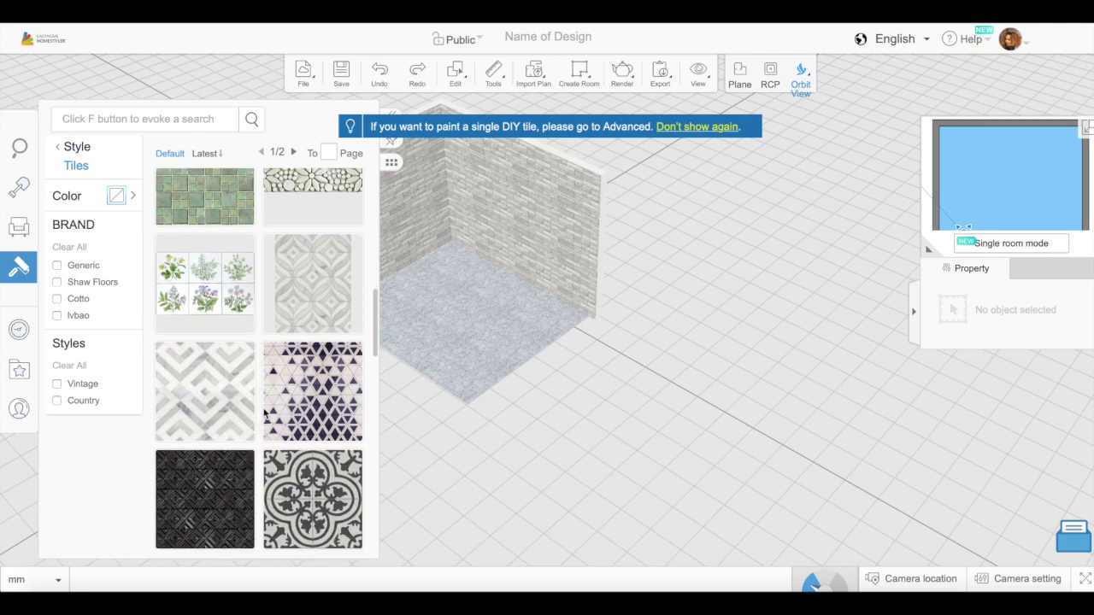
left_click(313, 276)
left_click(476, 315)
Step: Add a plain grey single swing door to the middle of a stone-tiled wall
left_click_drag(354, 394, 667, 409)
left_click(50, 197)
left_click(85, 338)
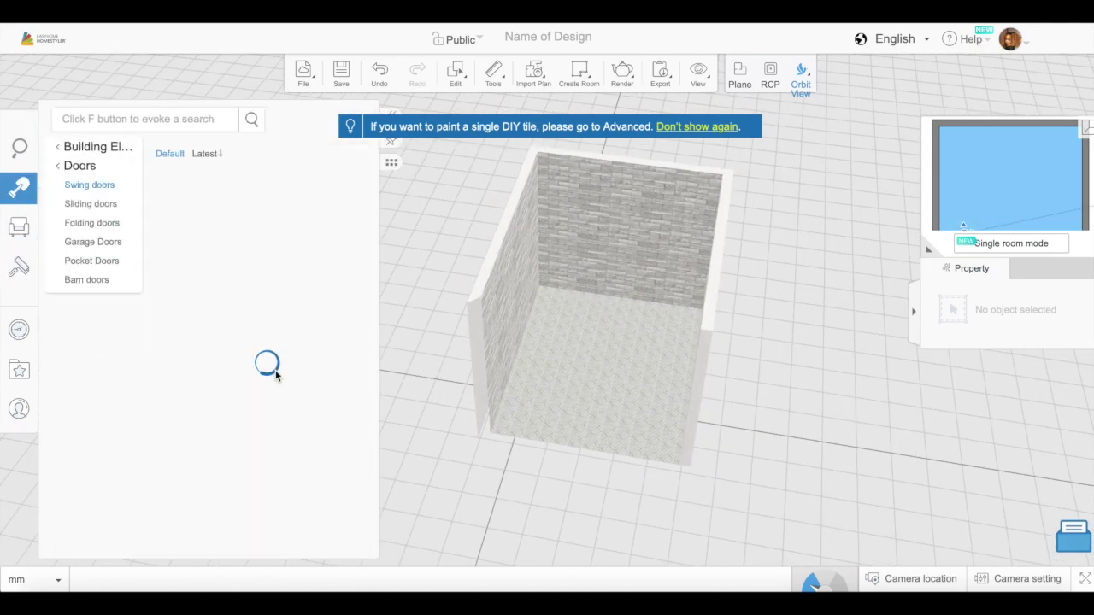
scroll(261, 412, "down", 5)
scroll(261, 408, "down", 5)
left_click(248, 530)
scroll(262, 391, "down", 1)
scroll(262, 390, "down", 6)
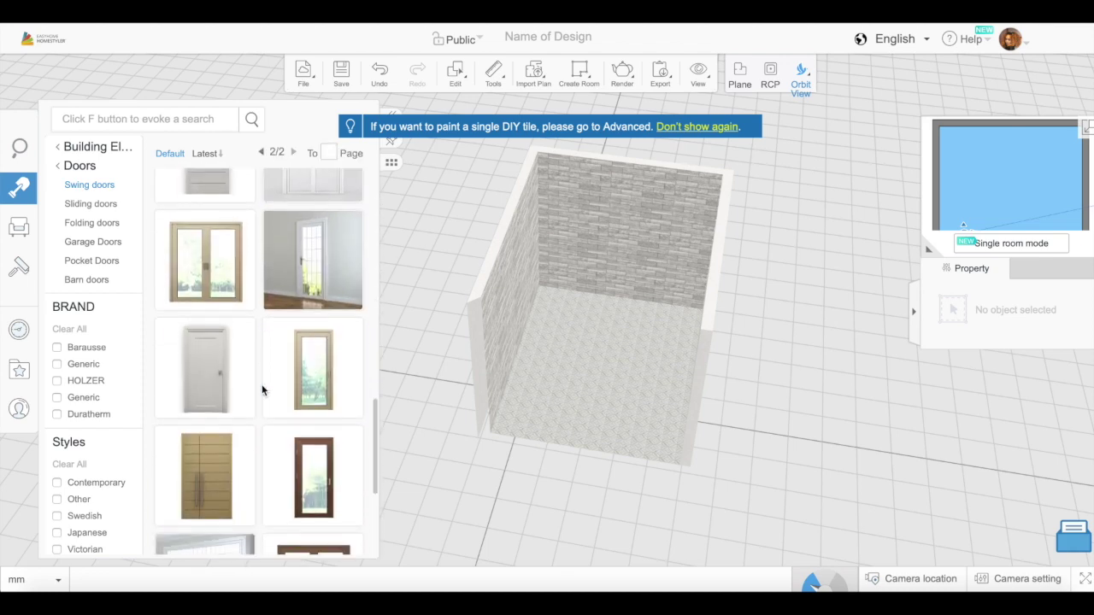
left_click(224, 374)
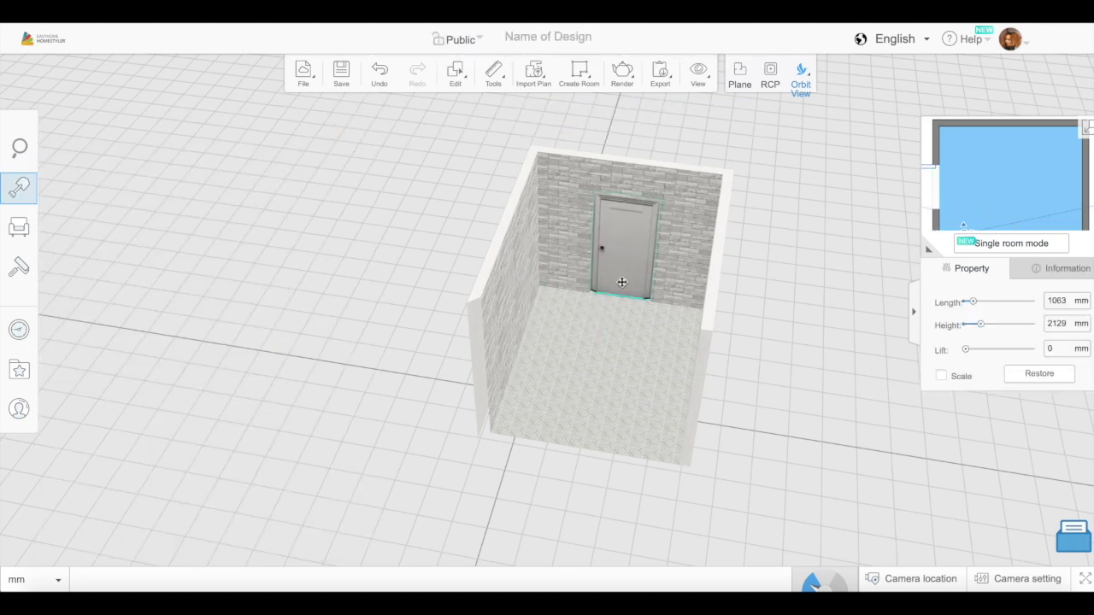
Step: Place the triangular 17147 chandelier from the Ceiling Lights category in the room
left_click_drag(714, 324, 517, 391)
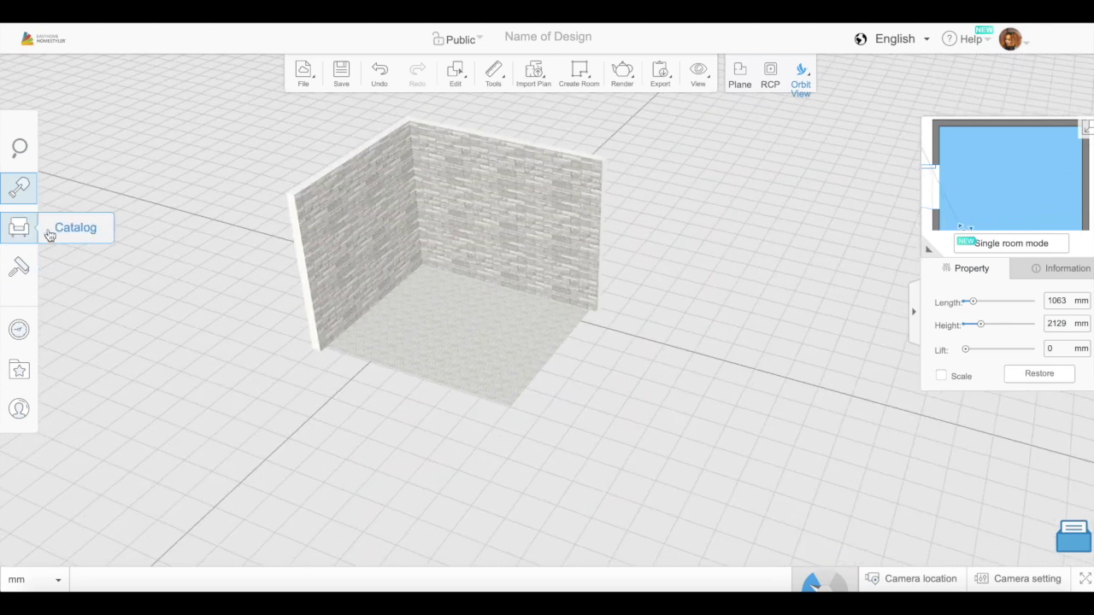
left_click(19, 226)
scroll(238, 392, "down", 5)
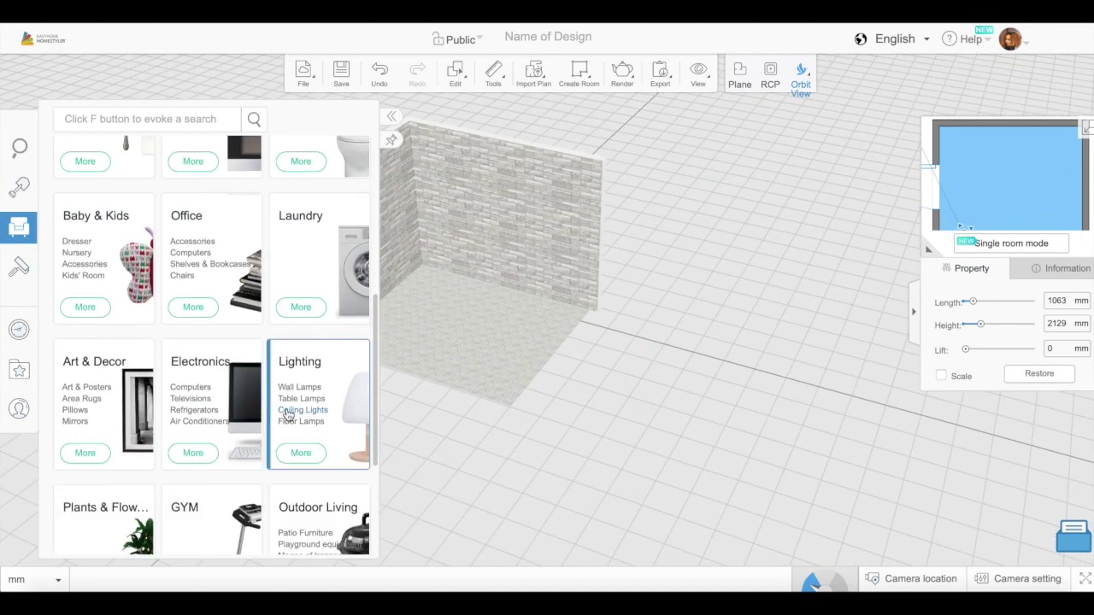
left_click(288, 413)
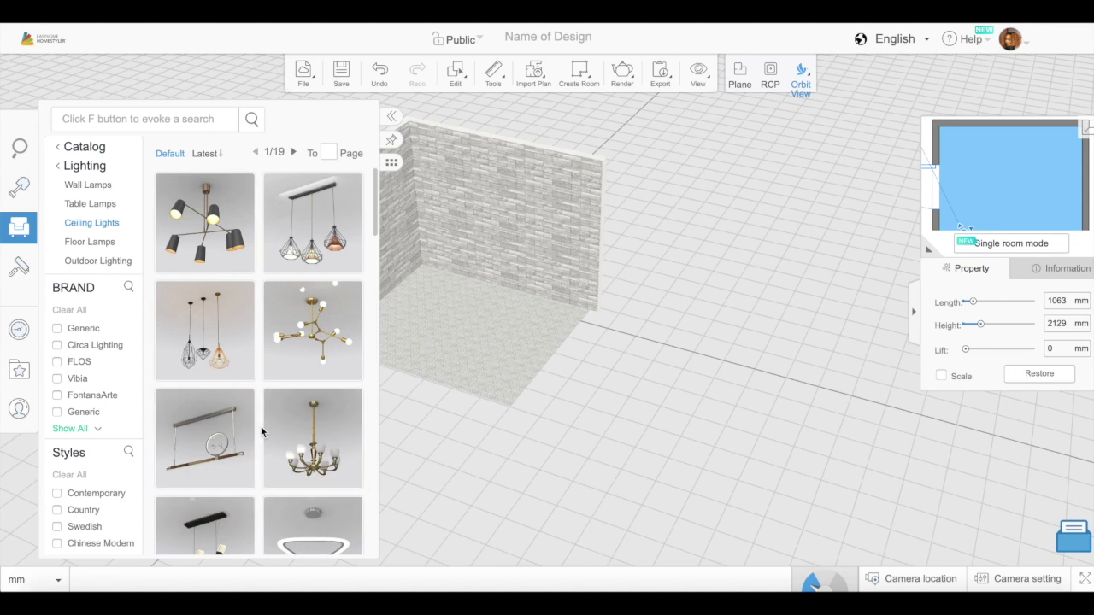
scroll(260, 428, "down", 1)
scroll(261, 429, "down", 1)
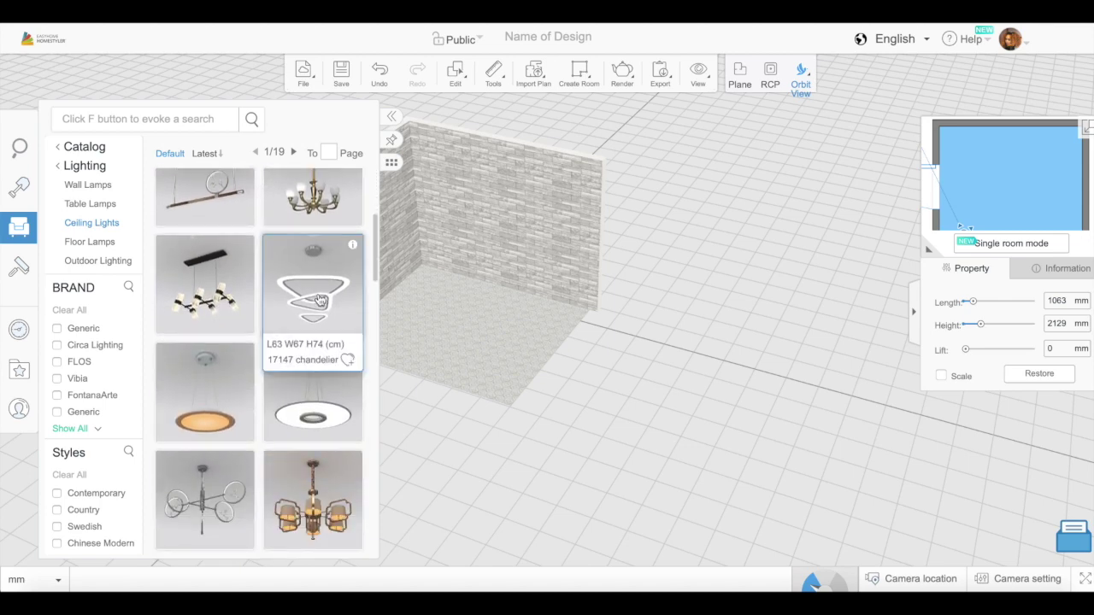
left_click_drag(313, 282, 492, 190)
Step: Reposition the chandelier towards one side of the room, midway between the side wall and the room's centre
left_click_drag(474, 299, 530, 465)
left_click_drag(475, 224, 425, 215)
left_click_drag(523, 303, 518, 331)
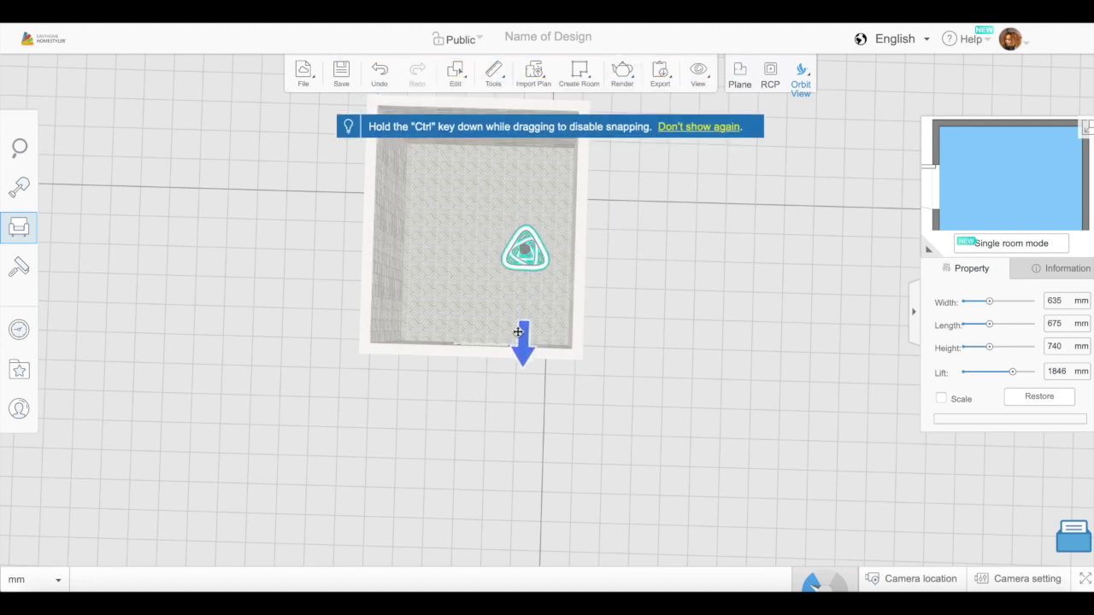
Step: Duplicate the chandelier and place the copy on the opposite side of the room
mouse_move(455, 72)
left_click(489, 176)
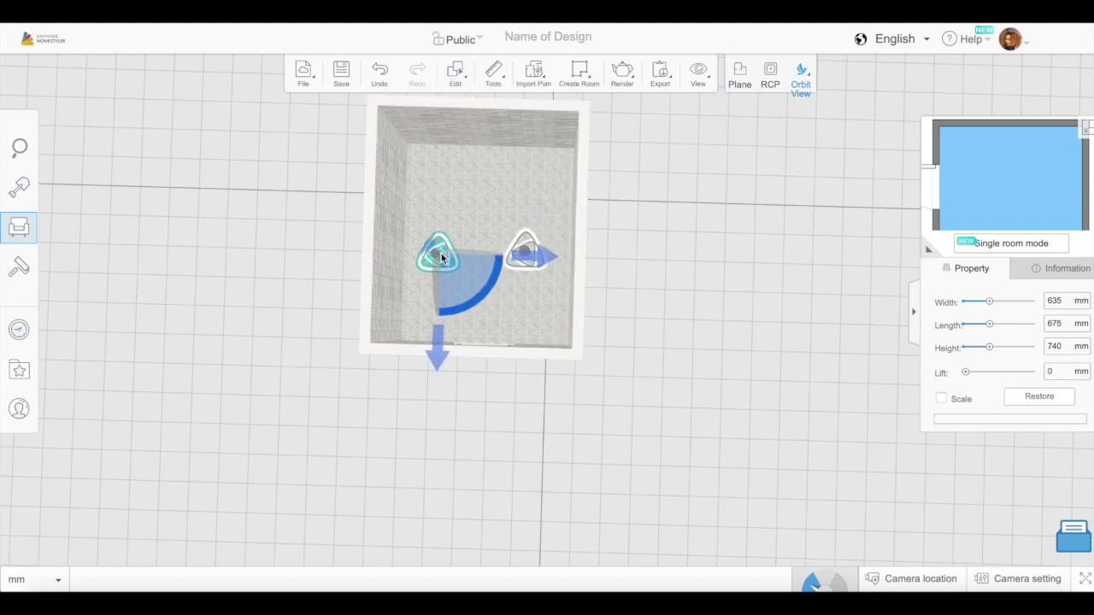
left_click_drag(462, 302, 595, 420)
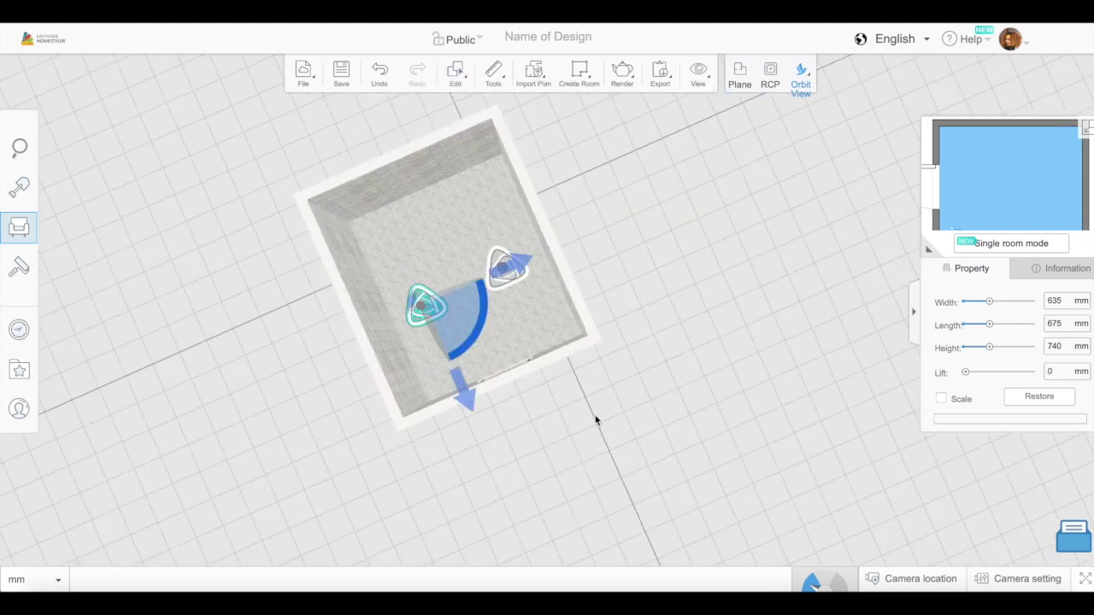
Step: Raise the original chandelier to a lift of about 1965 mm and the copy to about 1966 mm
left_click(625, 294)
left_click(504, 268)
left_click_drag(480, 449, 501, 220)
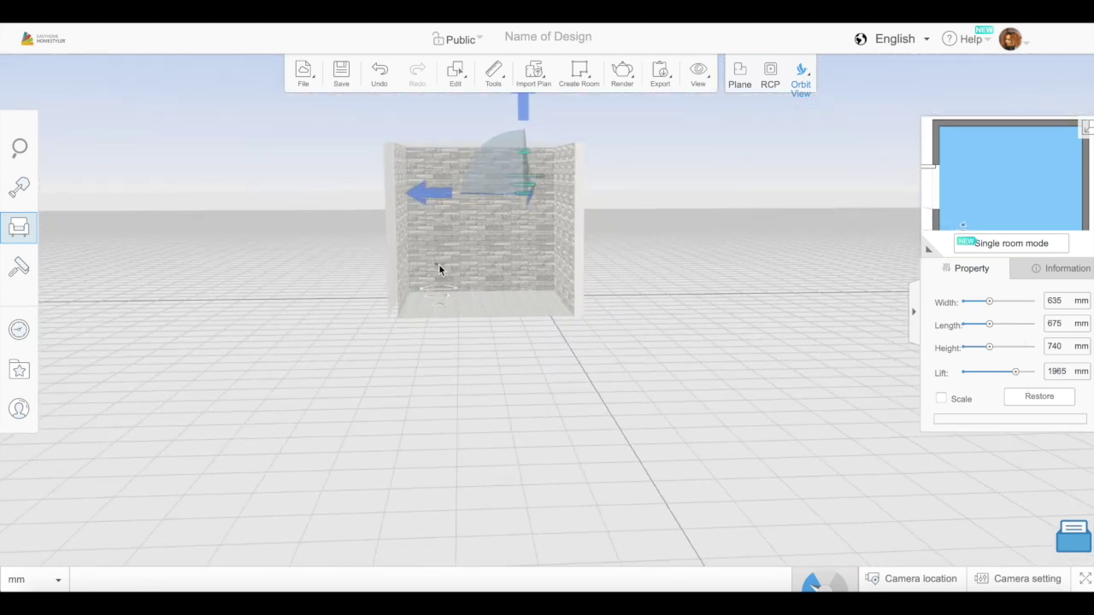
left_click(1023, 397)
left_click_drag(966, 373, 1013, 372)
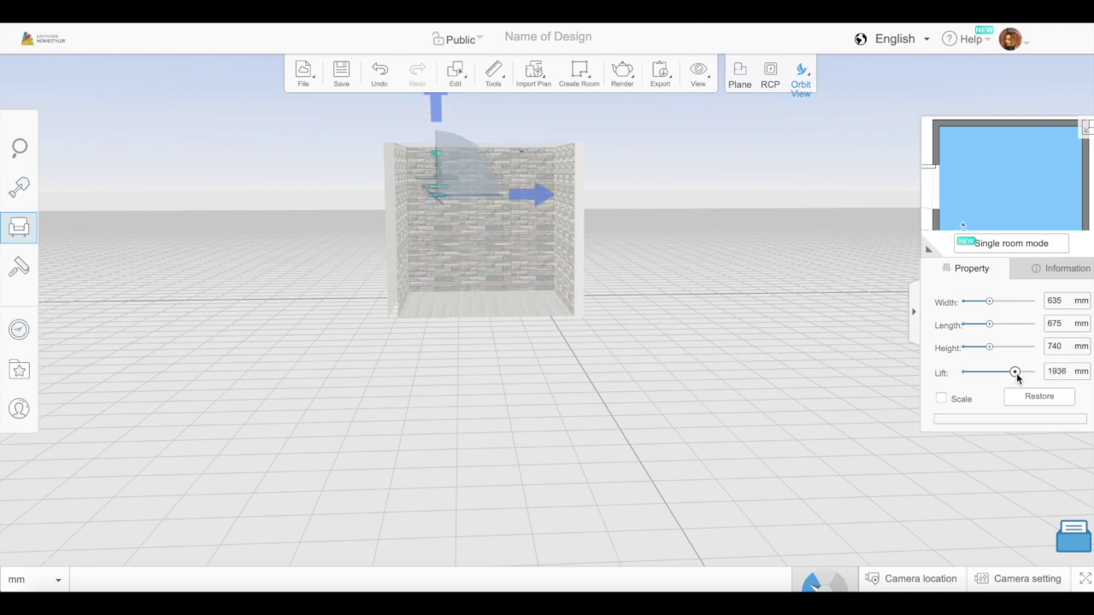
Step: Shift the copied chandelier and rotate it half a turn, and move the original chandelier in line with it
left_click_drag(642, 346, 624, 501)
left_click_drag(425, 325, 424, 334)
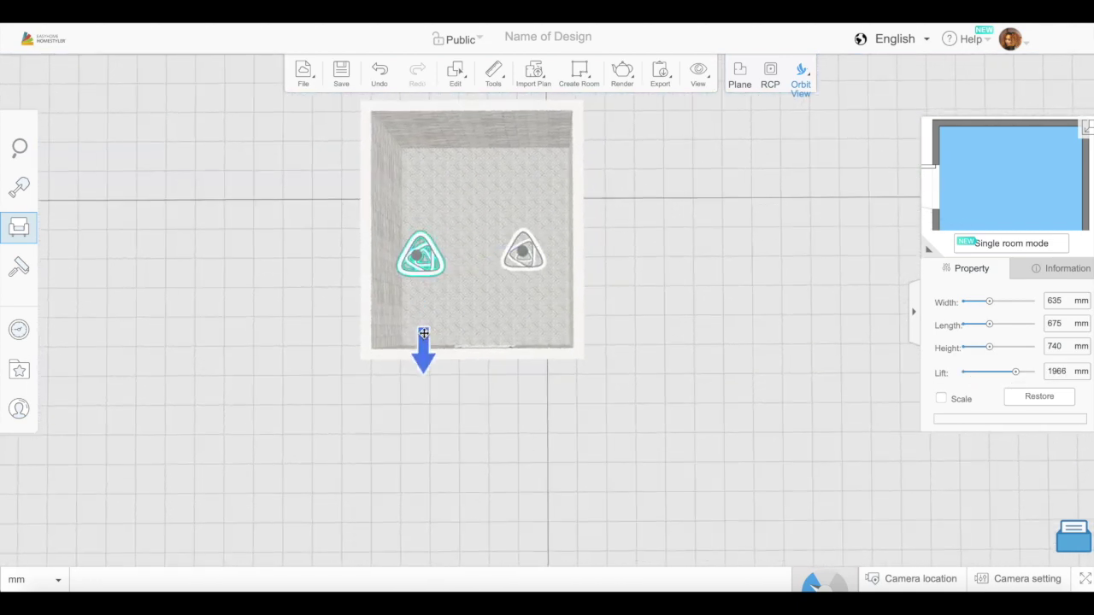
left_click_drag(468, 304, 439, 308)
left_click(534, 266)
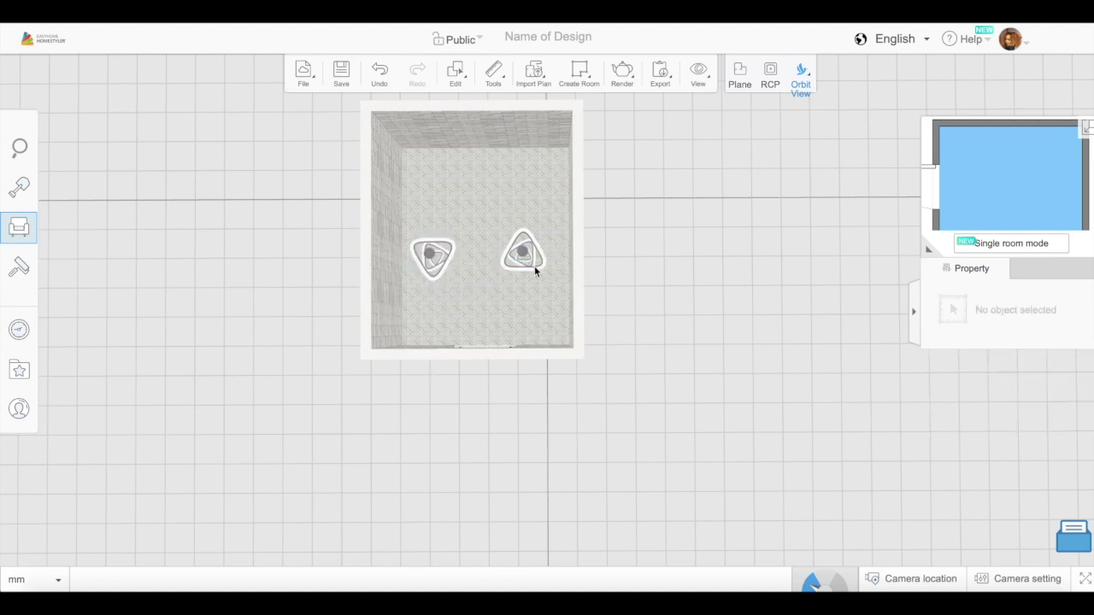
left_click(525, 256)
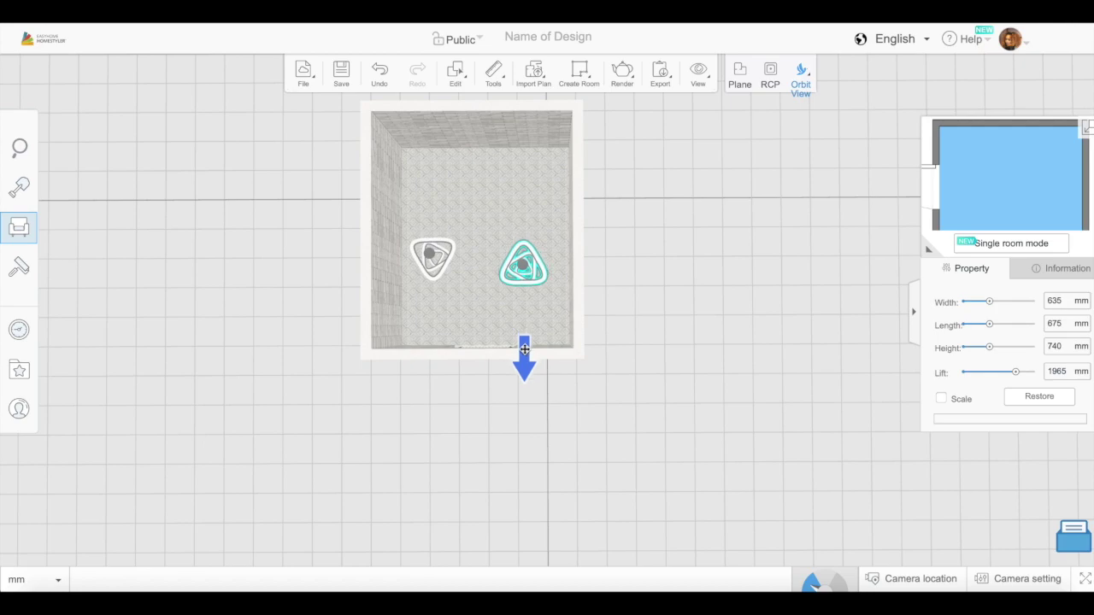
left_click(690, 331)
Step: Add the black grid-framed shower door from the catalogue's bathroom shower doors to the room
left_click_drag(621, 303, 207, 311)
left_click(66, 229)
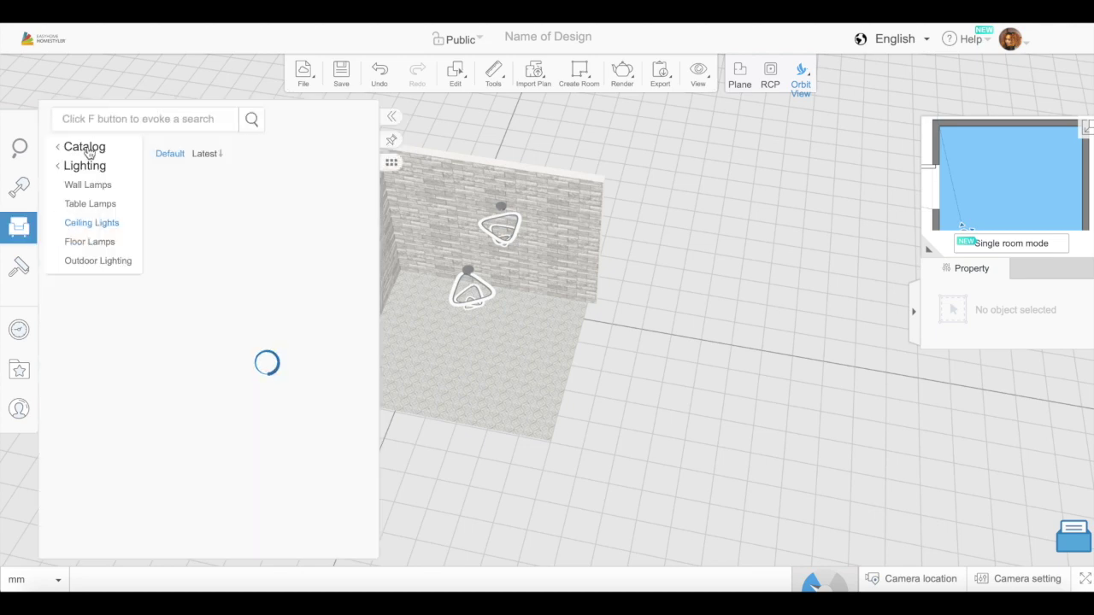
left_click(86, 148)
scroll(224, 334, "down", 3)
left_click(298, 313)
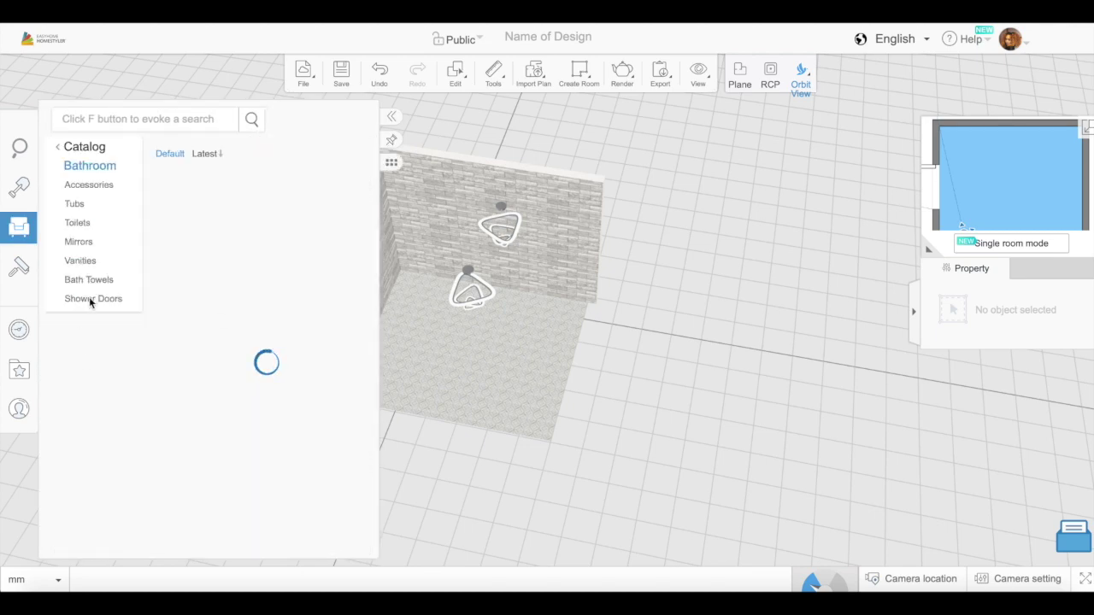
left_click(89, 301)
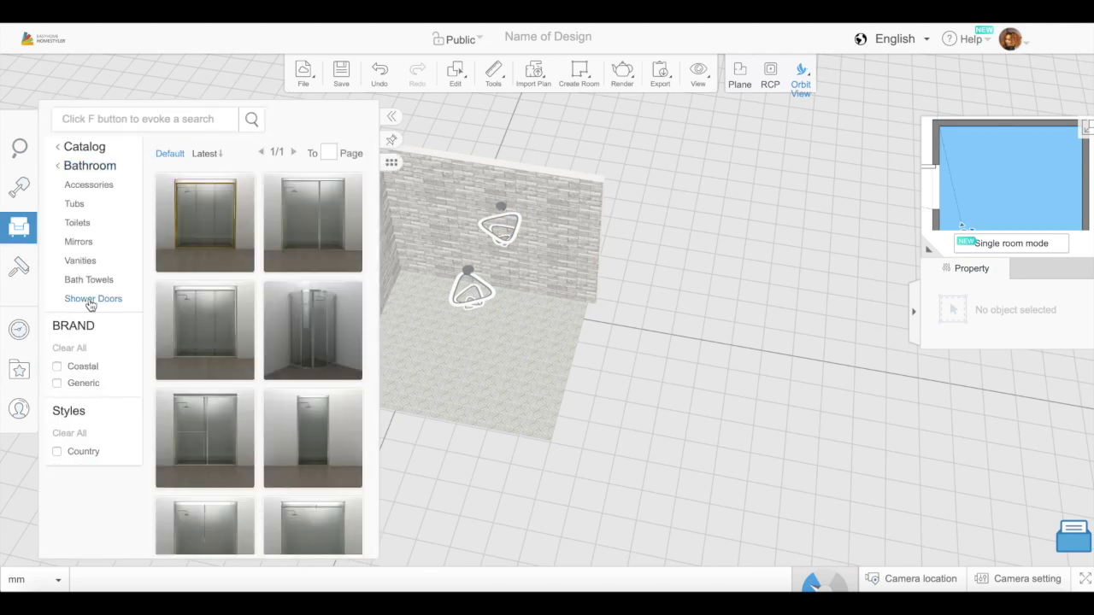
scroll(259, 409, "down", 9)
left_click(308, 250)
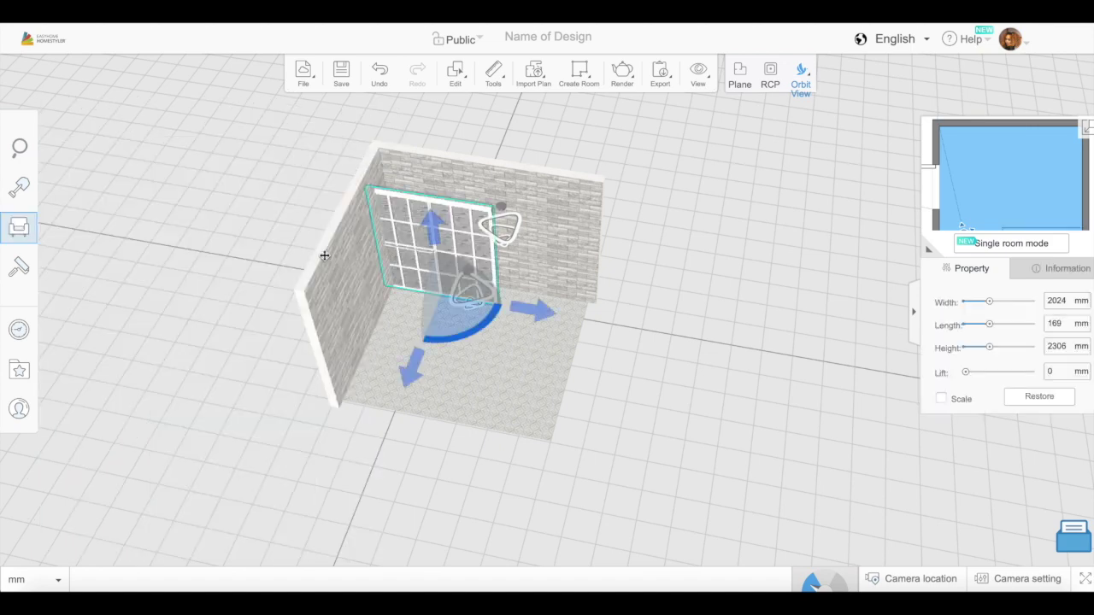
left_click(400, 323)
Step: Turn the shower door a quarter turn and set its end against the long wall opposite the copied chandelier as a partition
left_click_drag(439, 371, 451, 235)
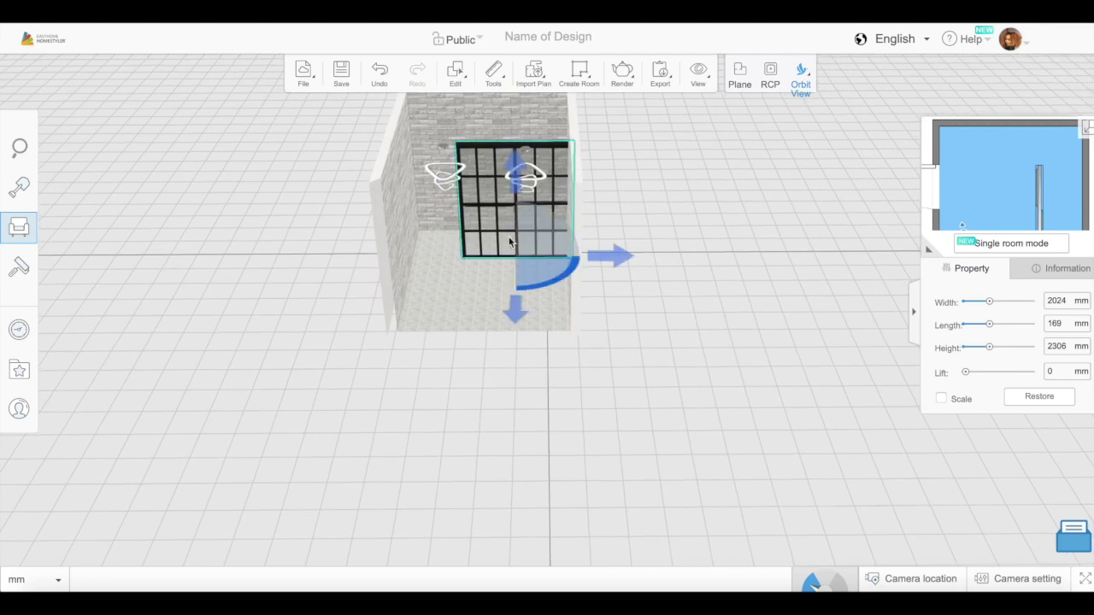
mouse_move(592, 254)
left_mouse_down()
mouse_move(568, 256)
mouse_move(577, 258)
left_mouse_up()
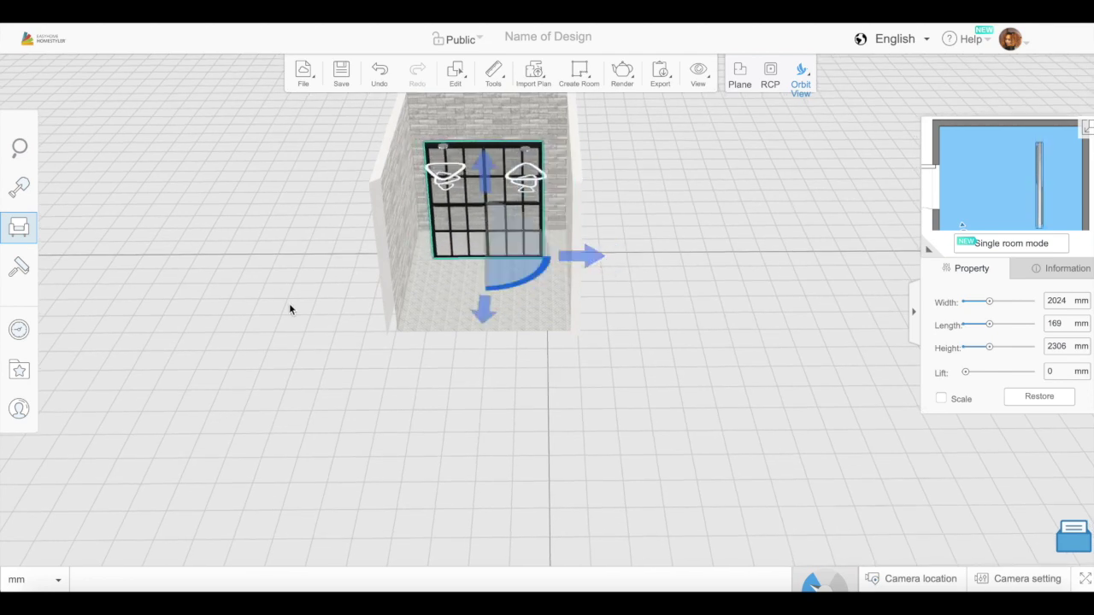
left_click_drag(304, 324, 367, 386)
left_click_drag(502, 216, 524, 227)
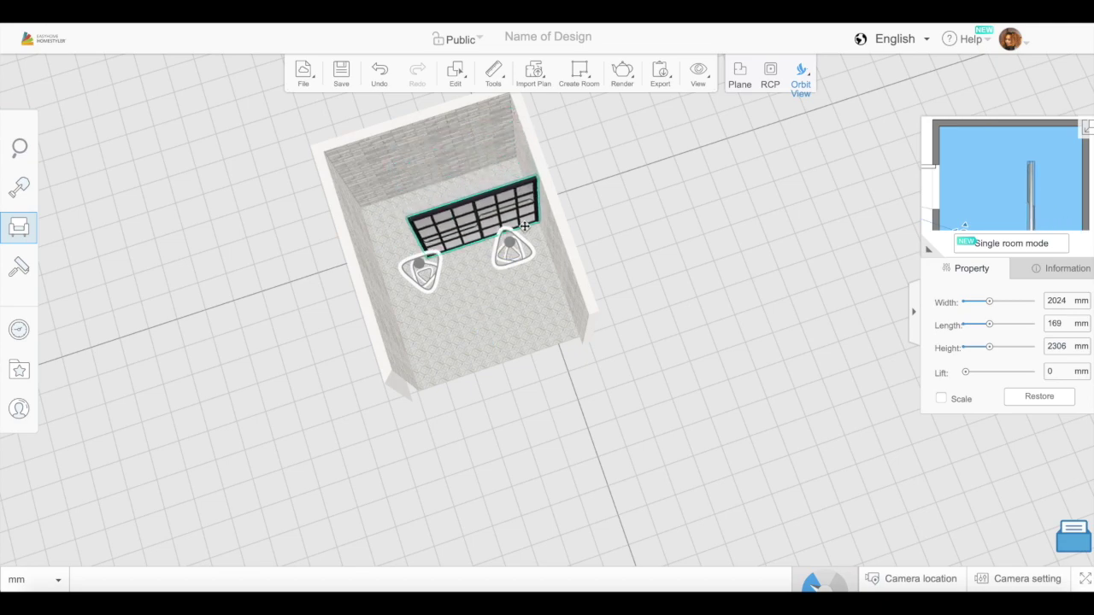
left_click_drag(504, 411, 441, 339)
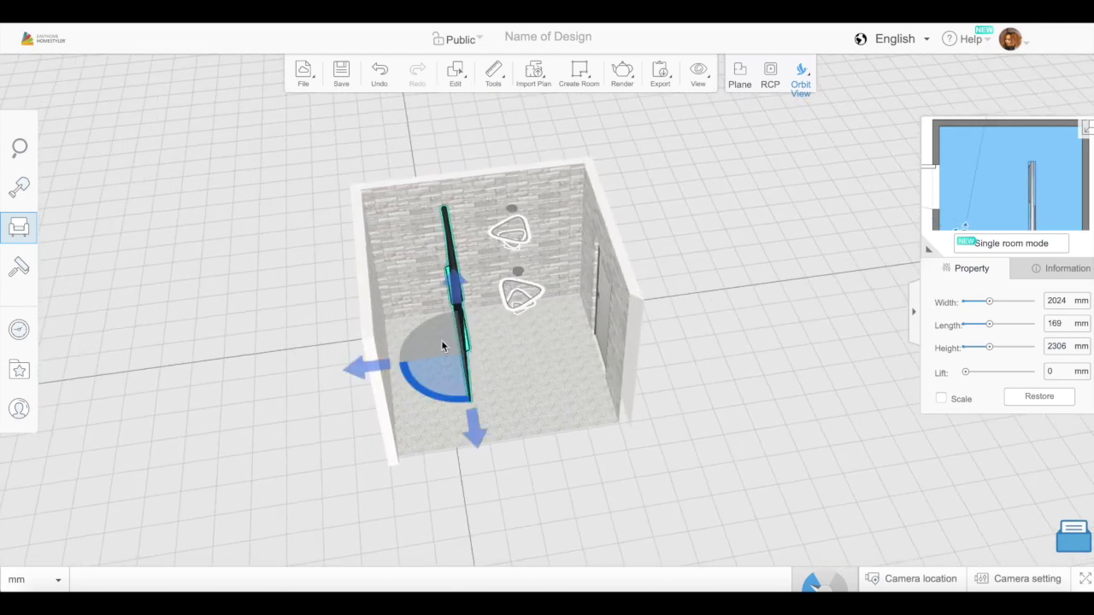
left_click_drag(693, 407, 667, 308)
Step: Mount a black overhead shower set from the bathroom accessories on the wall behind the partition, at a lift of about 1456 mm
left_click_drag(560, 326, 146, 313)
left_click(58, 232)
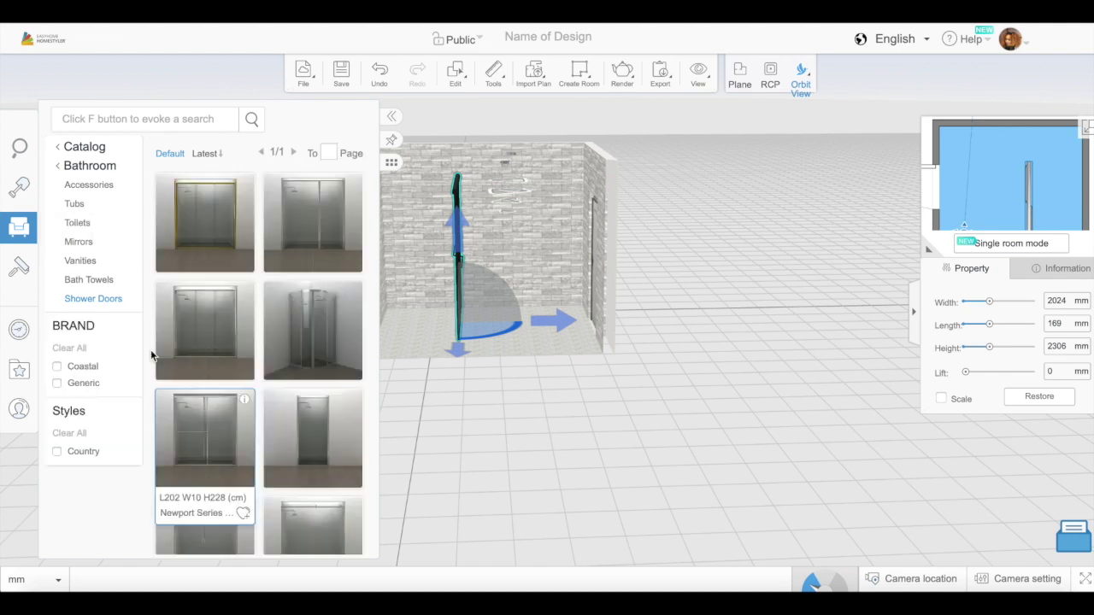
left_click(89, 185)
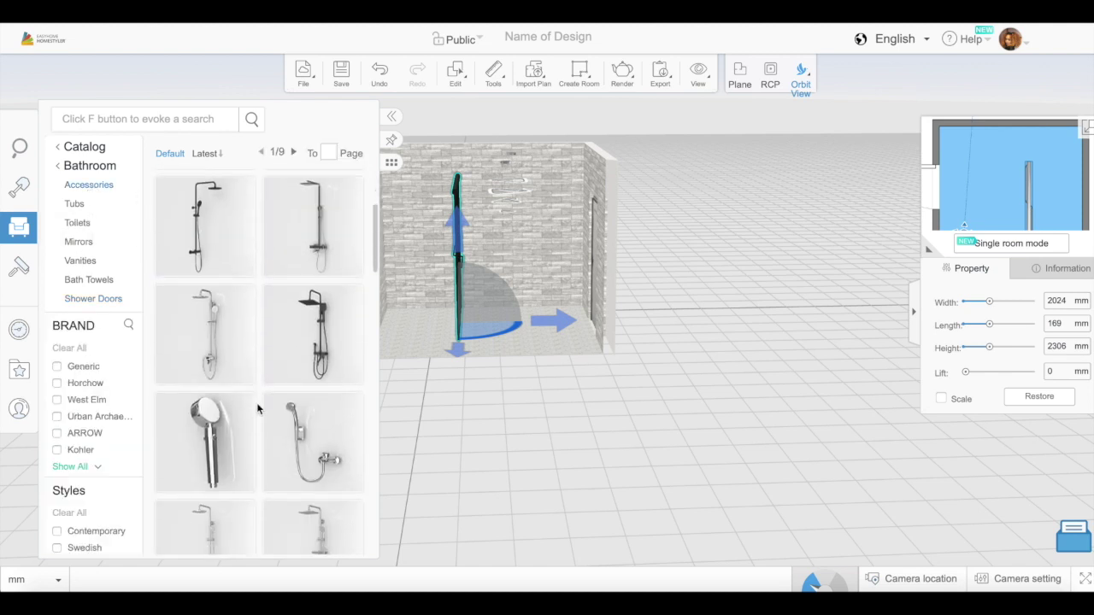
scroll(258, 409, "down", 1)
left_click_drag(307, 286, 418, 233)
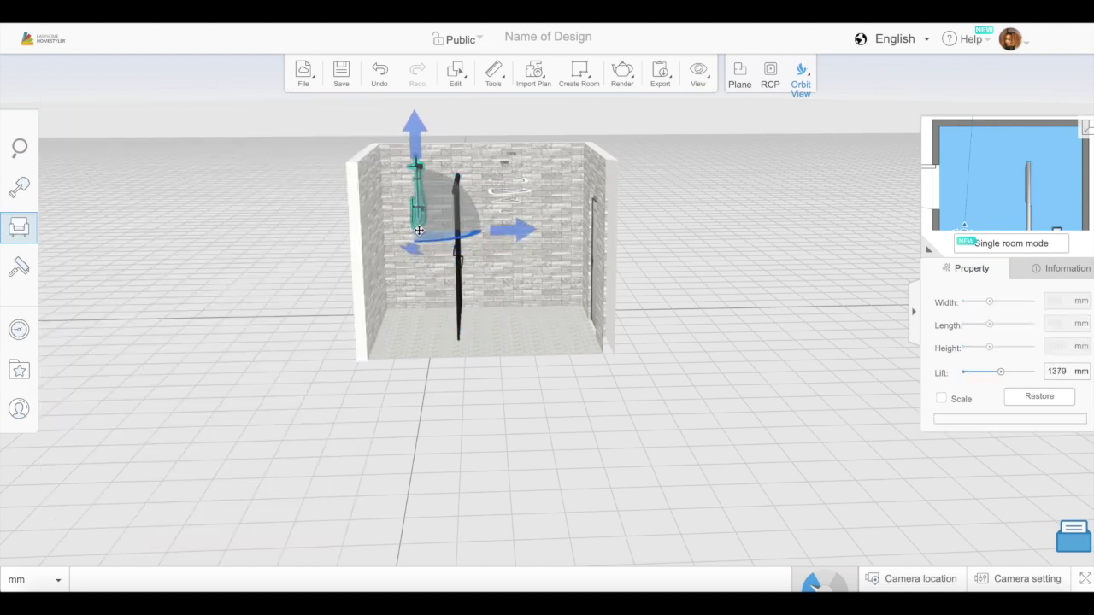
left_click_drag(646, 316, 584, 333)
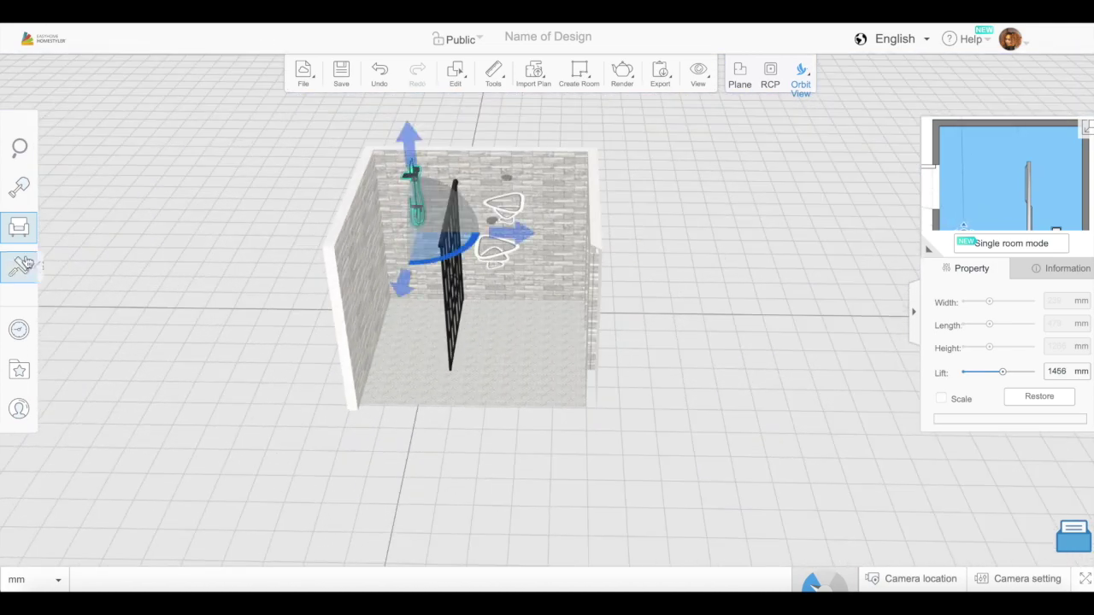
Step: Place the marble double-basin vanity with two round hanging mirrors on the shower wall, on the door side of the partition
left_click(68, 230)
left_click(80, 260)
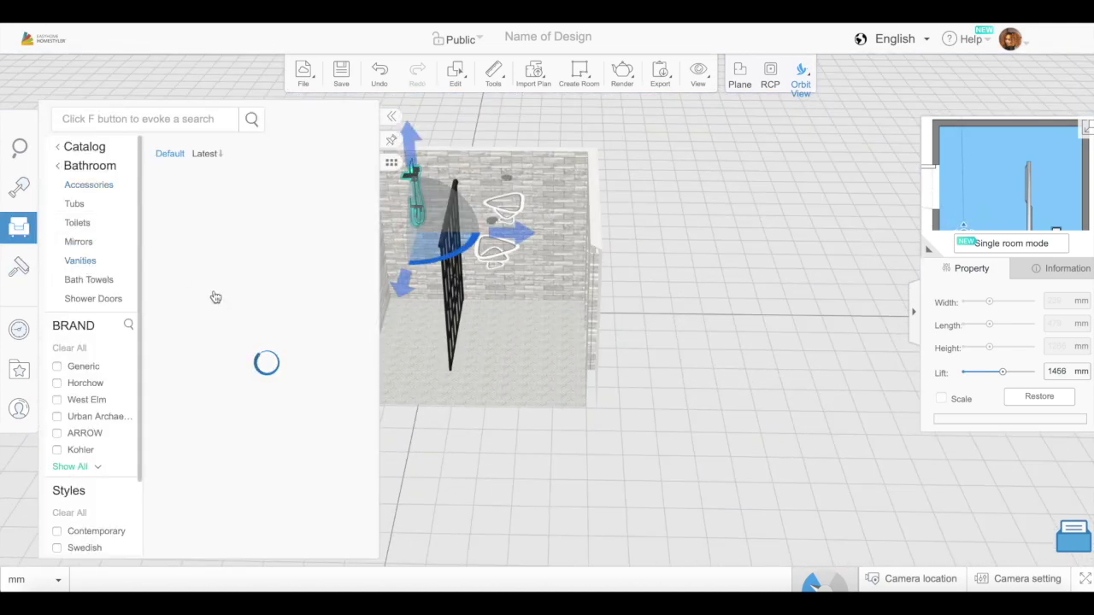
scroll(261, 380, "down", 4)
scroll(261, 380, "down", 6)
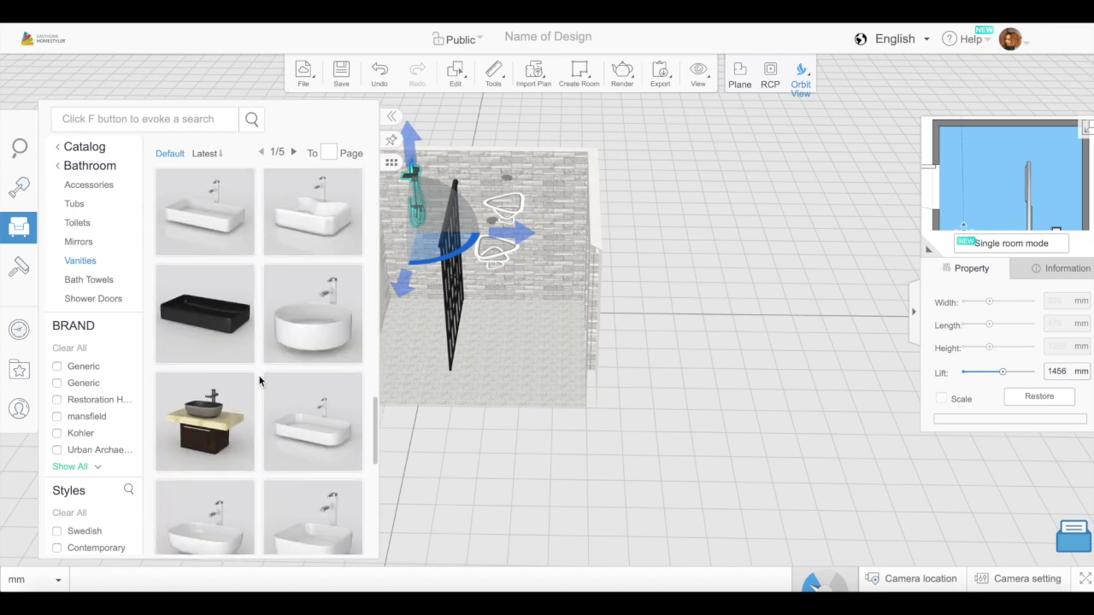
left_click(213, 532)
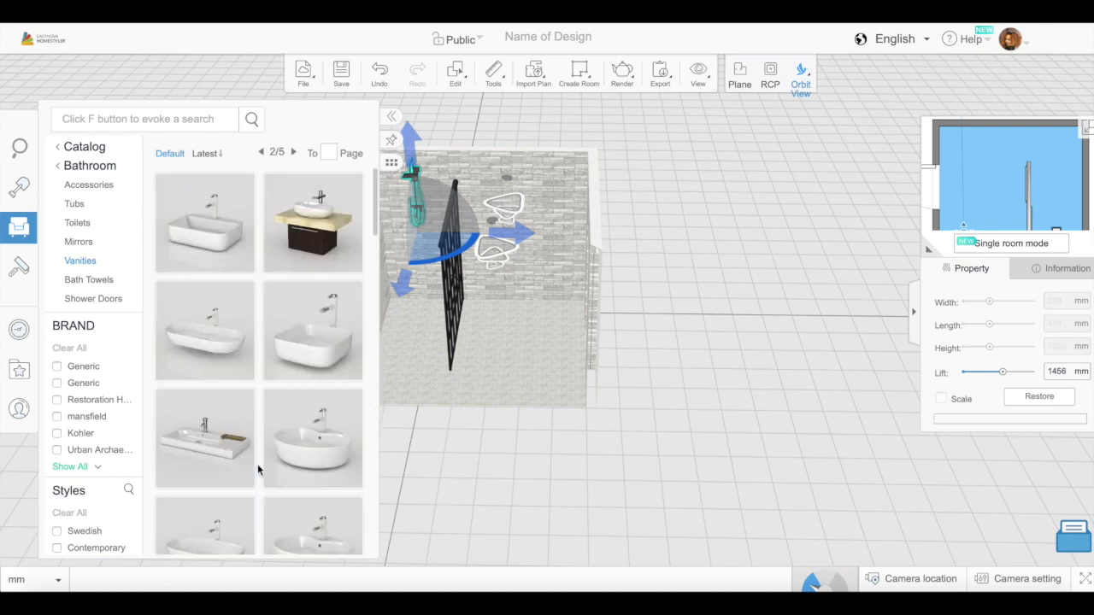
scroll(259, 461, "down", 5)
scroll(260, 462, "down", 5)
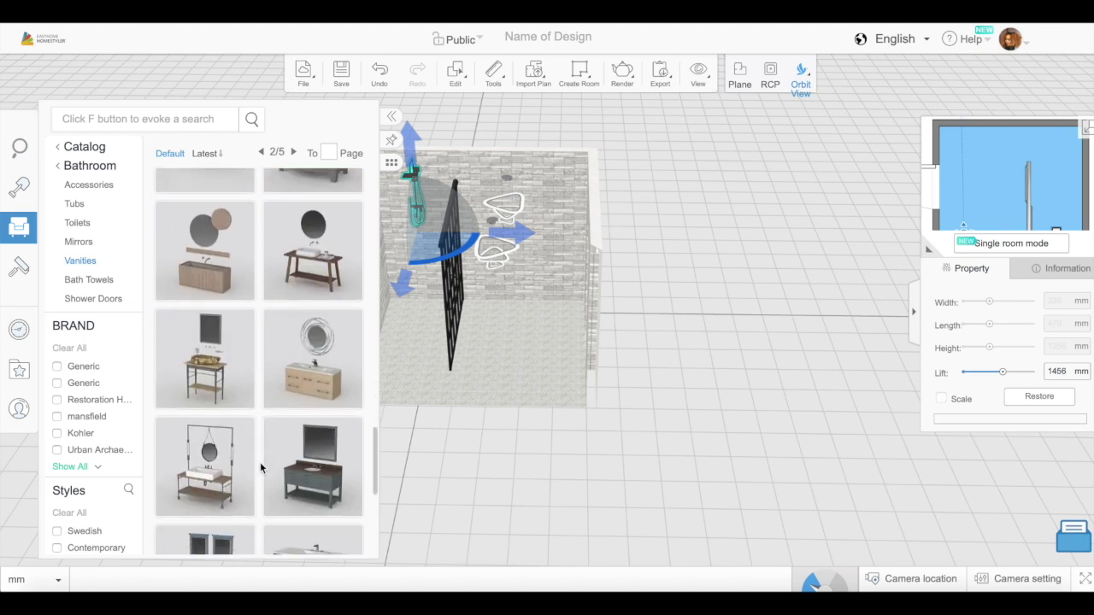
scroll(260, 462, "down", 3)
left_click(229, 532)
scroll(259, 452, "down", 3)
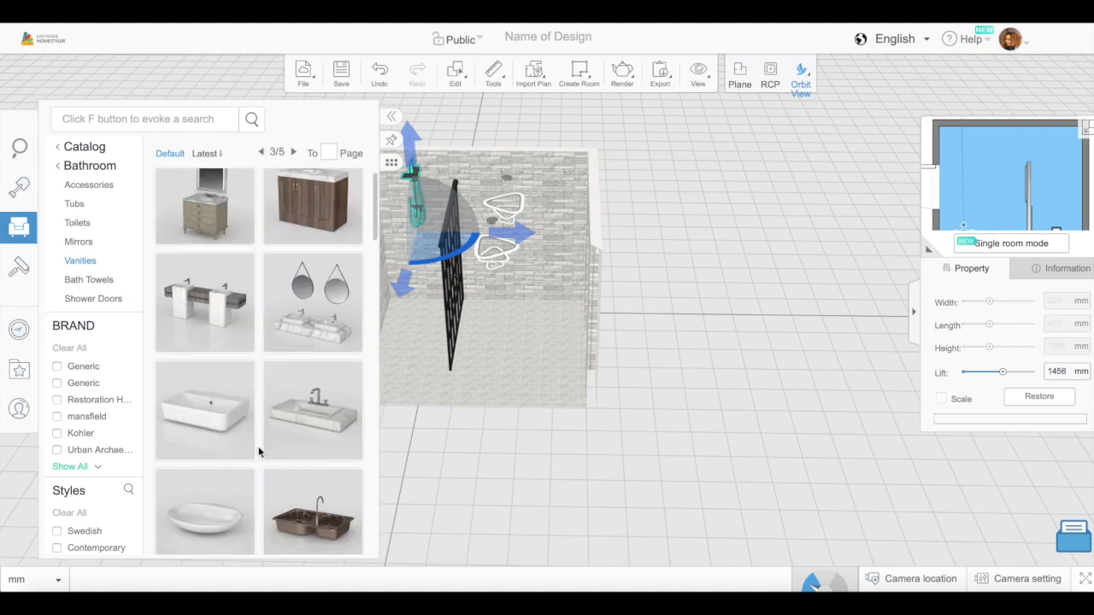
scroll(258, 452, "up", 3)
left_click(323, 362)
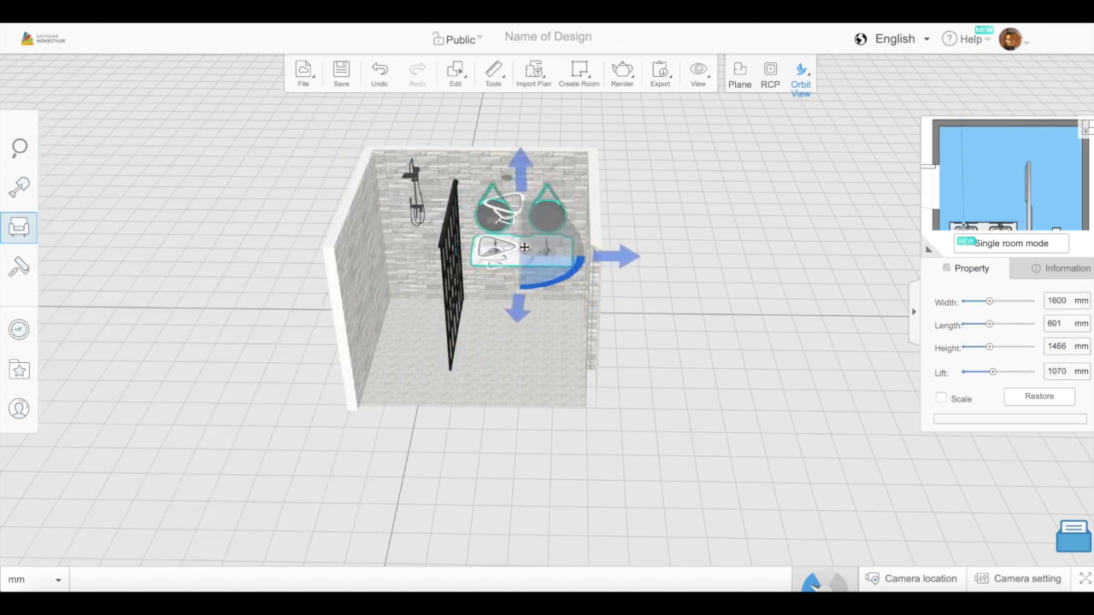
Step: Lower the double vanity with mirrors to a lift of about 1009 mm
left_click_drag(671, 289, 656, 414)
left_click_drag(518, 349, 544, 241)
left_click_drag(557, 432, 599, 322)
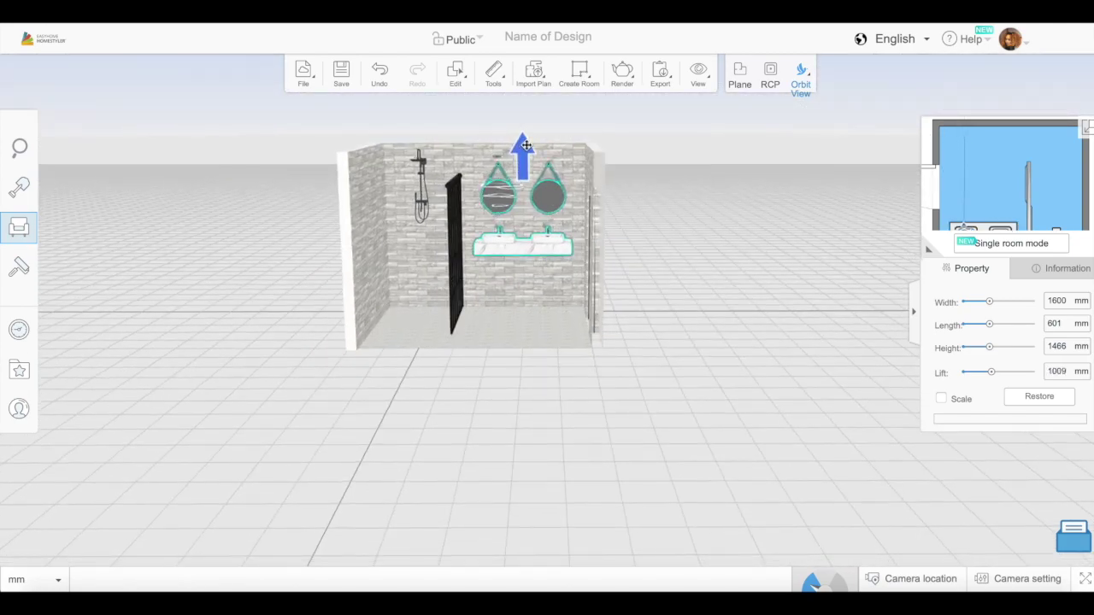
Step: Shift both chandeliers away from the partition towards the door wall, keeping them in line with each other
left_click_drag(505, 392, 430, 273)
left_click(427, 274)
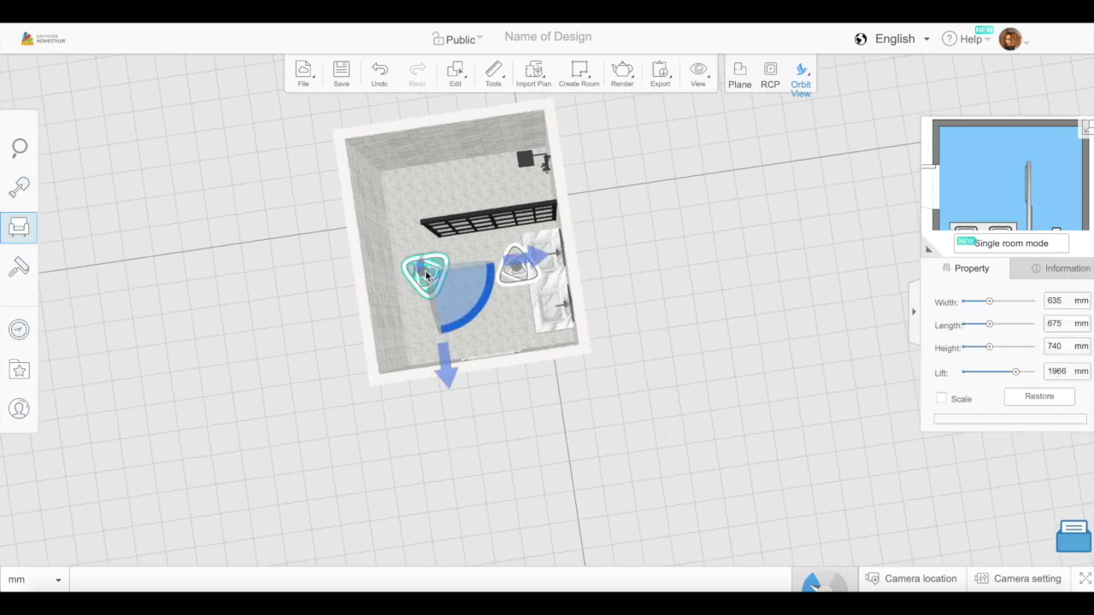
left_click_drag(531, 404, 665, 459)
left_click_drag(588, 421, 613, 427)
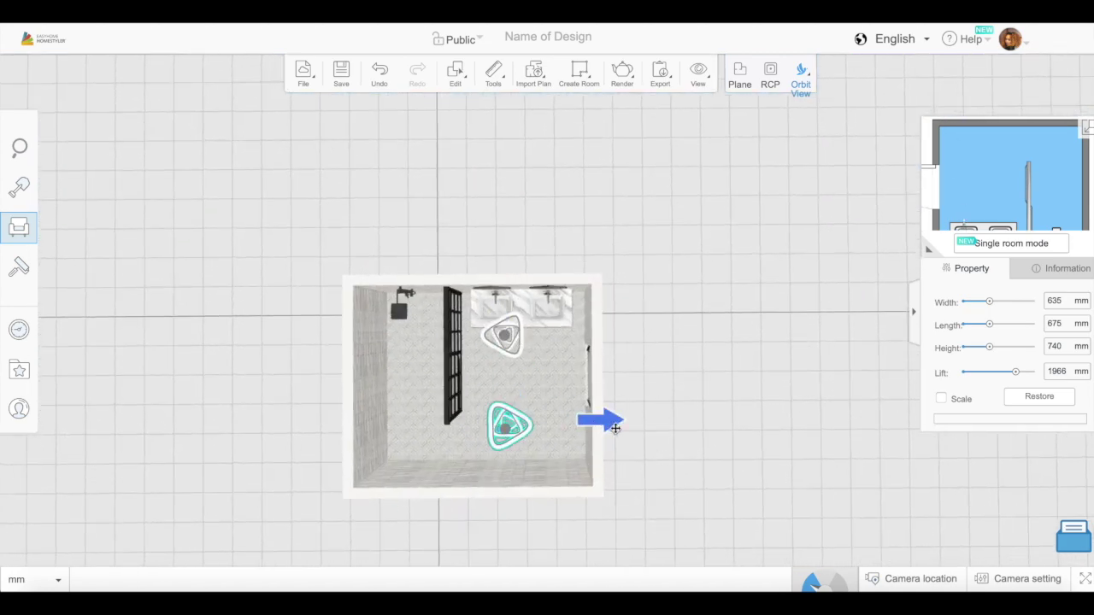
left_click(642, 361)
left_click(504, 335)
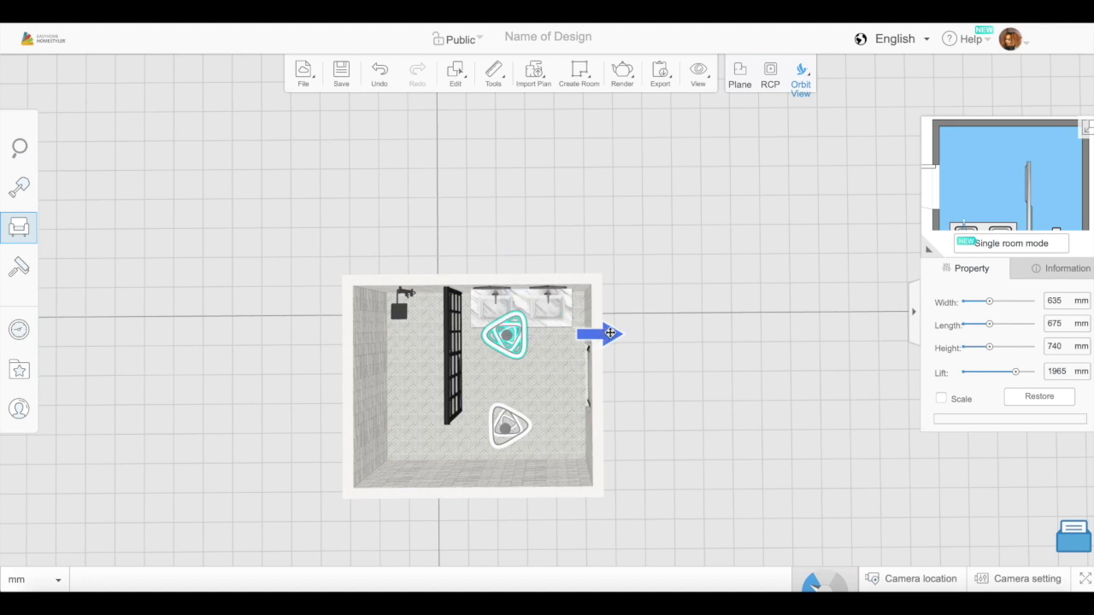
left_click_drag(506, 342, 526, 346)
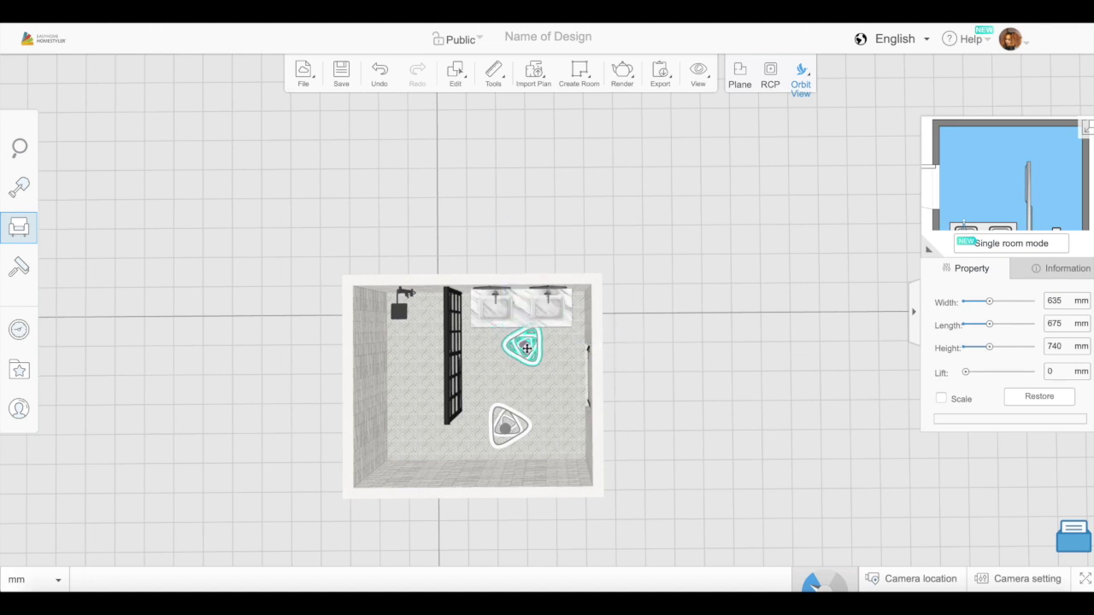
left_click(506, 431)
left_click_drag(507, 430, 535, 429)
left_click(629, 453)
Step: Set the lift of both chandeliers to 1965 mm
left_click(504, 434)
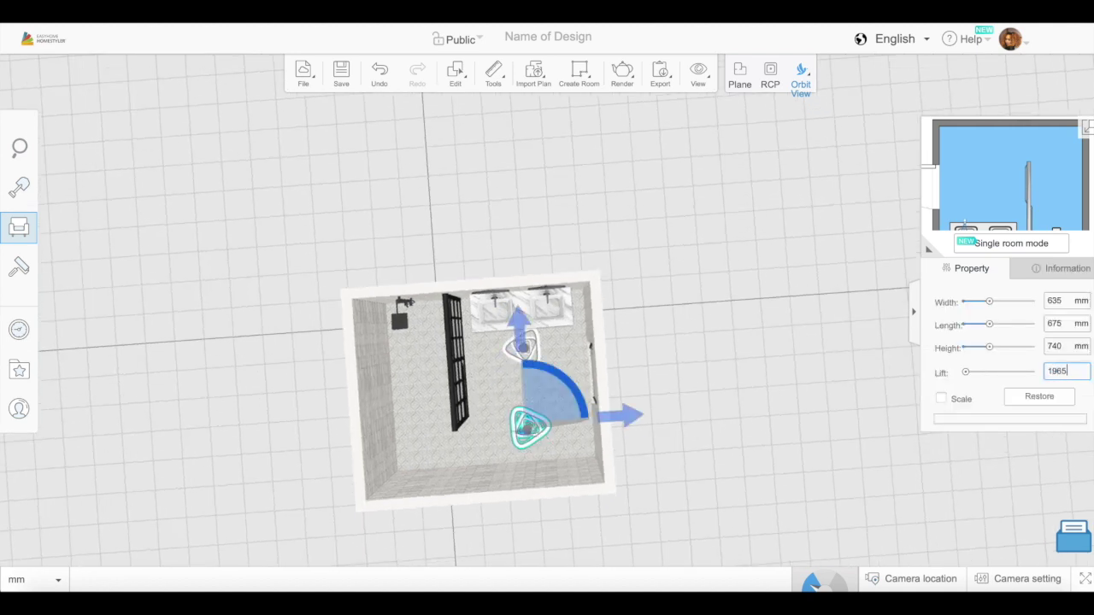
key("Return")
left_click(539, 365)
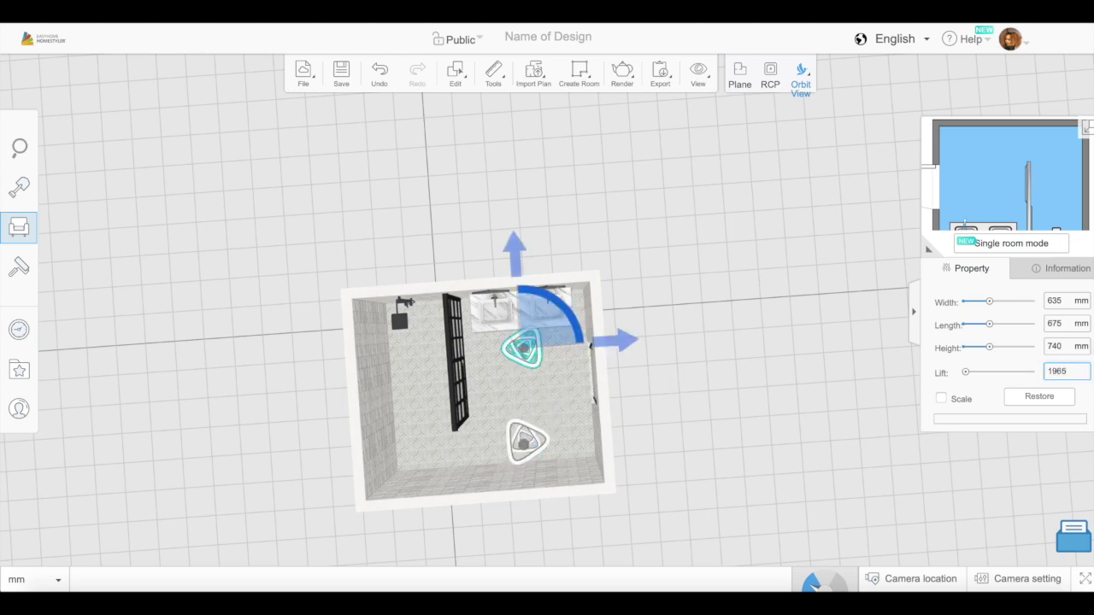
left_click(690, 452)
Step: Reduce the height of the chandelier nearest the vanity to 622 mm and raise its lift to about 2144 mm
left_click_drag(690, 451, 502, 171)
left_click(504, 170)
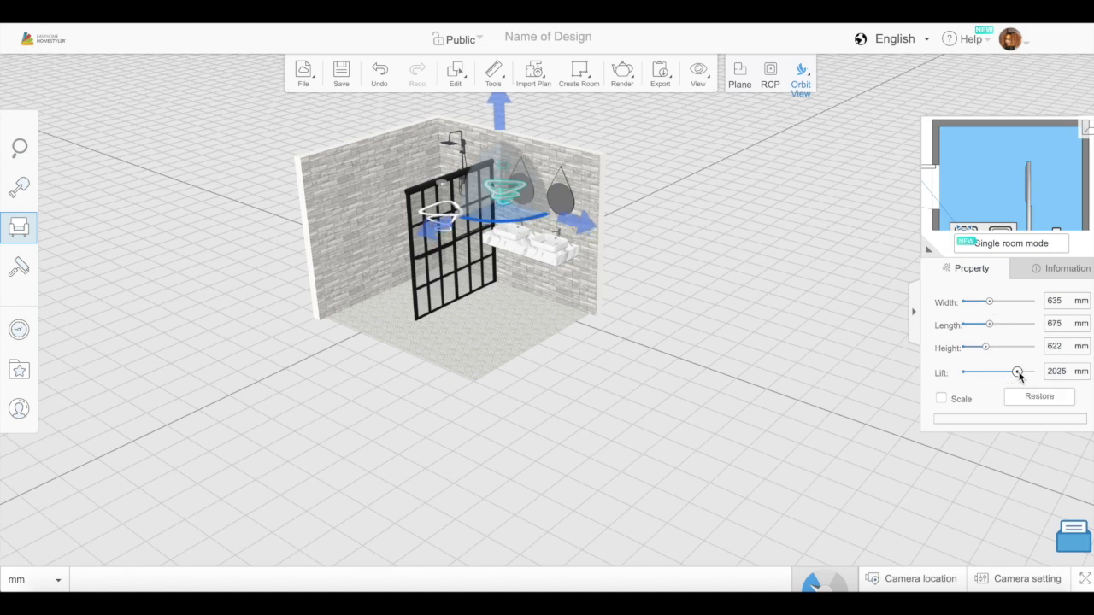
left_click_drag(726, 363, 664, 473)
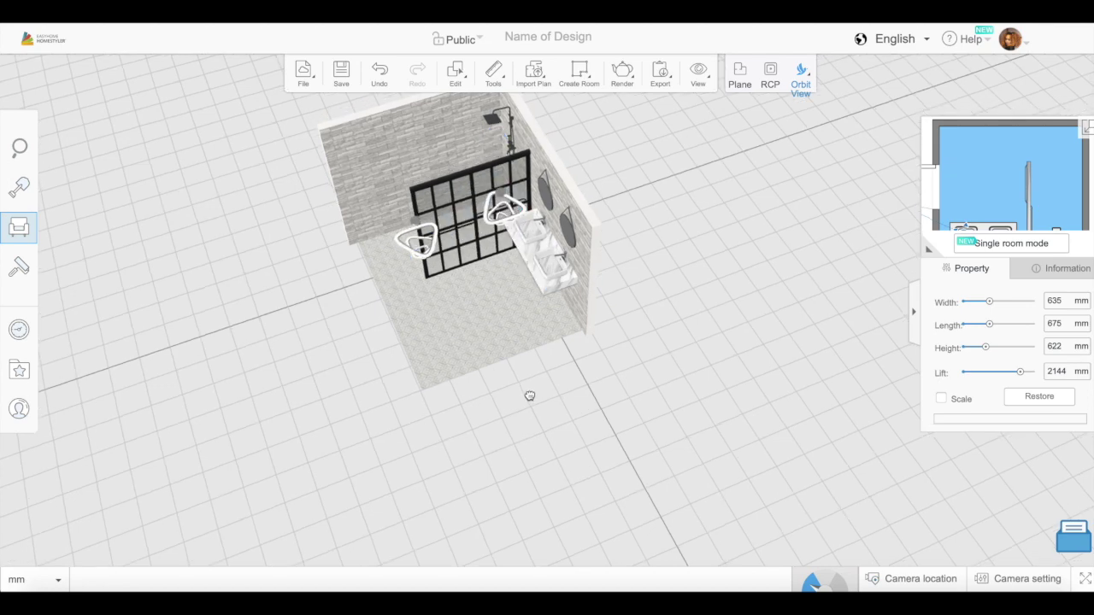
Step: Set the other chandelier's lift to 2144 mm and its height to 622 mm
left_click_drag(529, 394, 558, 429)
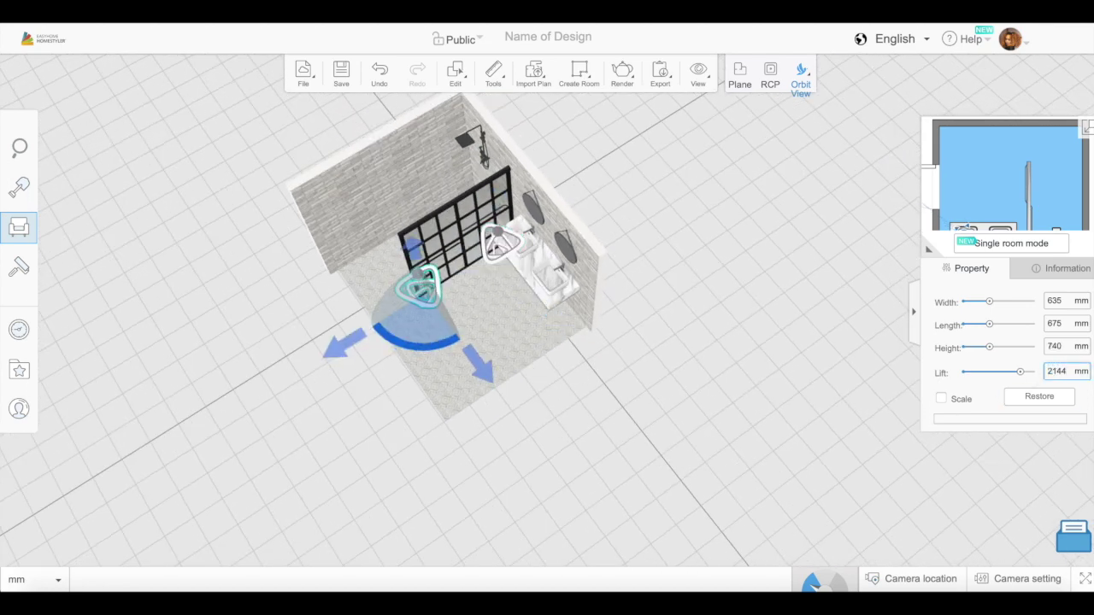
left_click(623, 397)
left_click(500, 241)
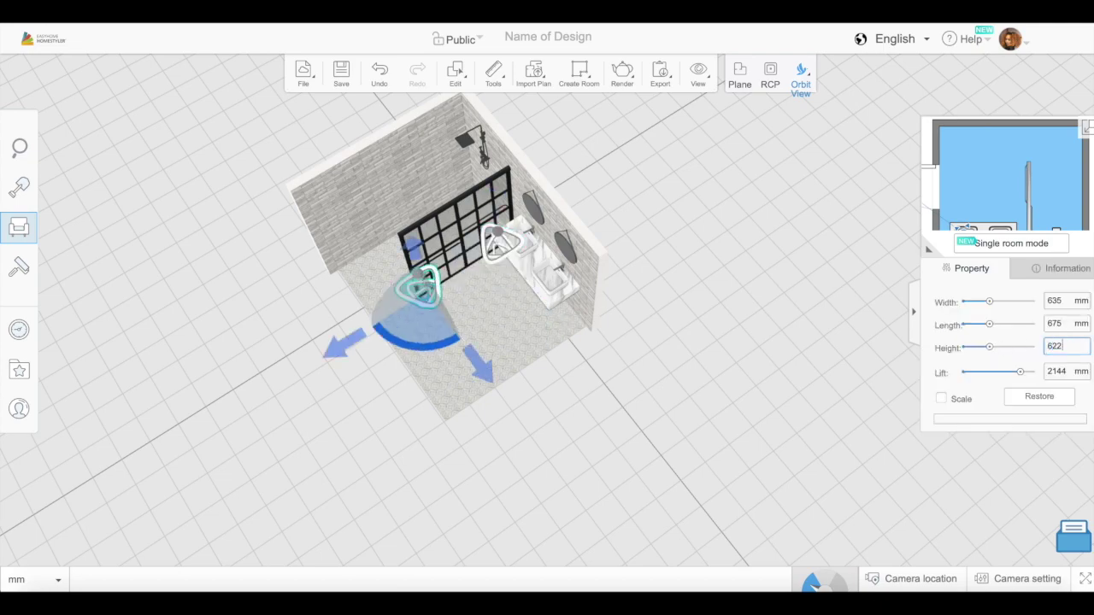
Step: Add a toilet from the bathroom catalogue against the wall opposite the vanity, near the door wall
left_click_drag(766, 427, 411, 344)
left_click(50, 239)
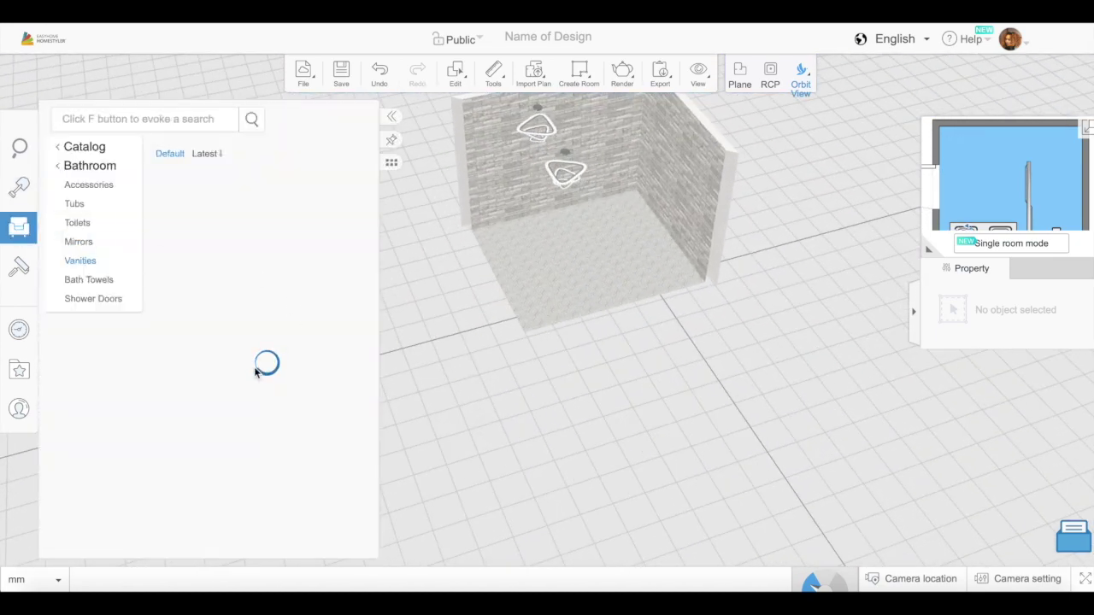
left_click(77, 223)
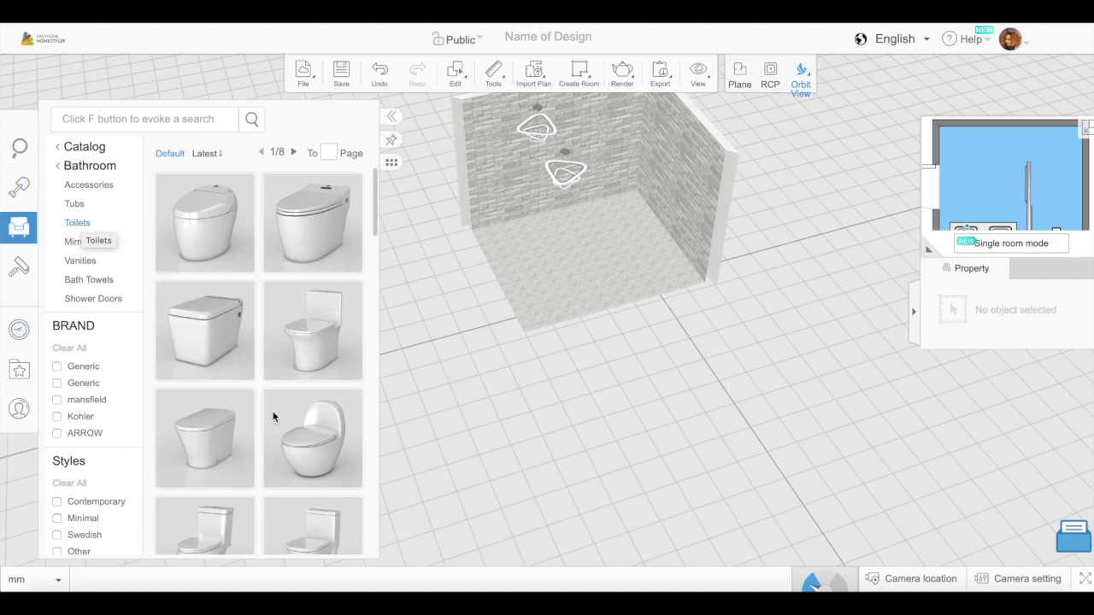
scroll(257, 411, "down", 10)
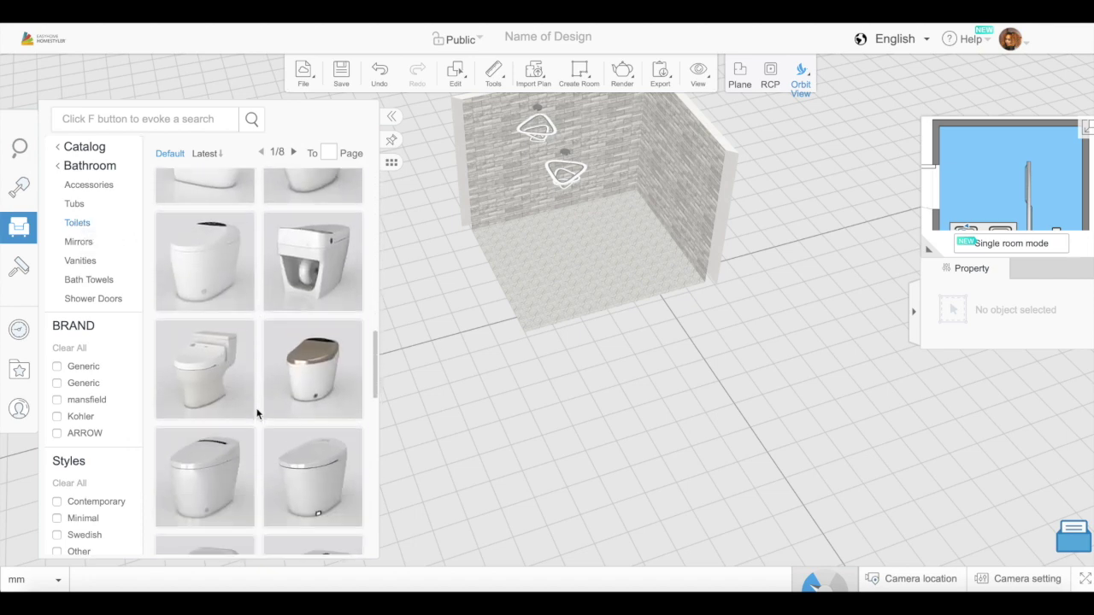
scroll(256, 407, "down", 5)
left_click(214, 530)
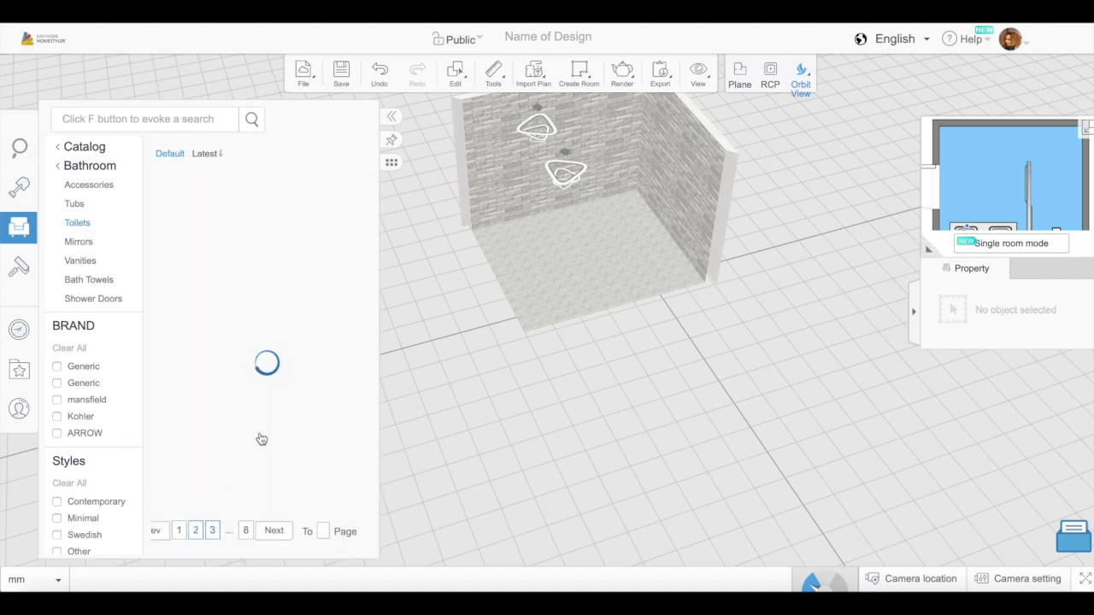
scroll(261, 434, "down", 10)
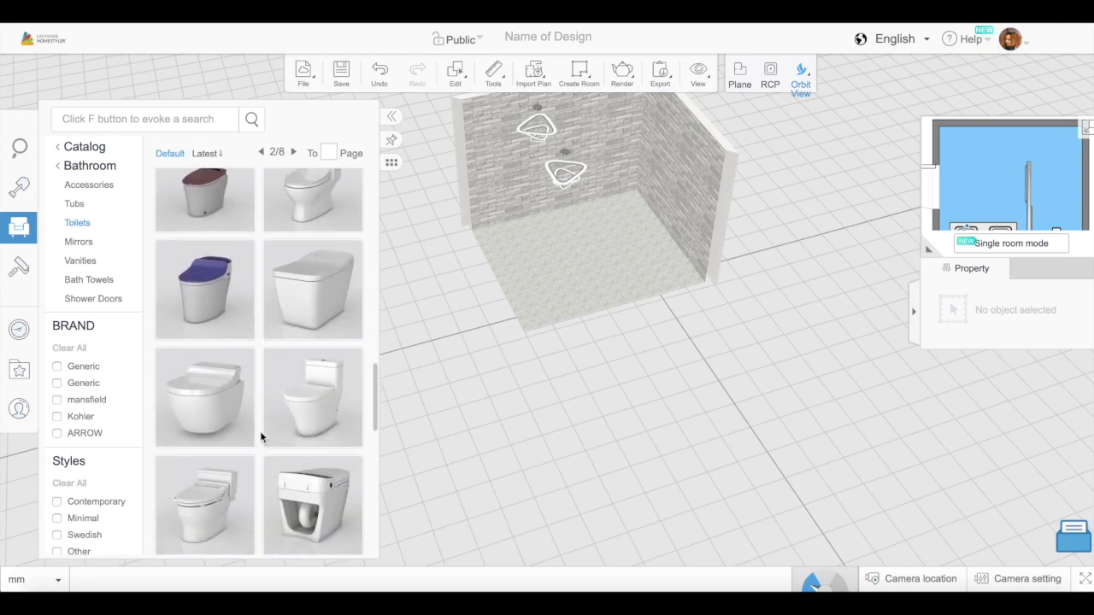
left_click_drag(205, 323, 704, 470)
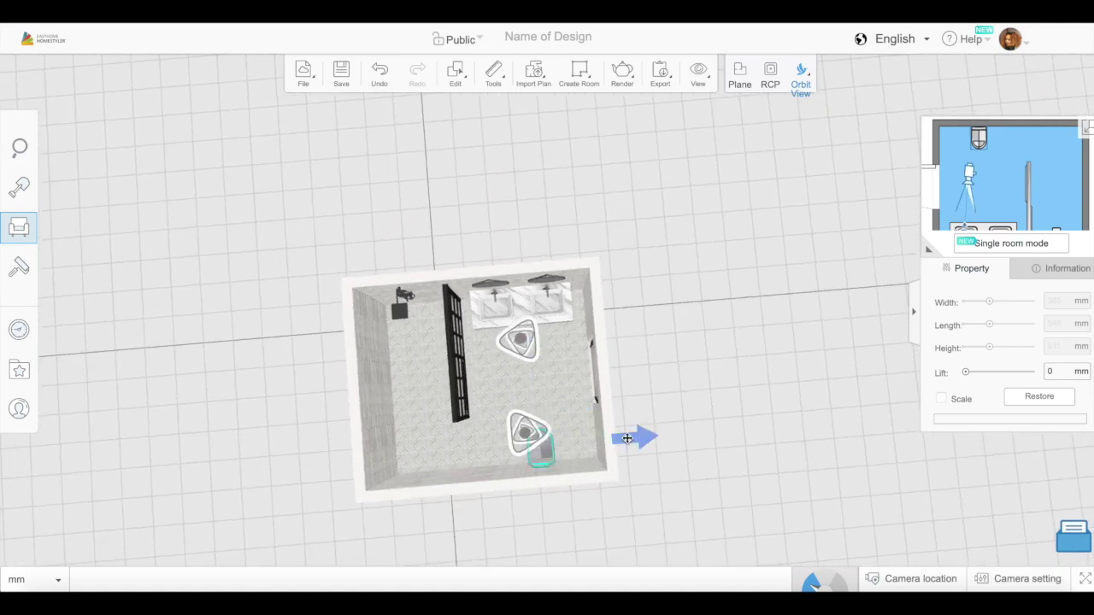
Step: Browse the bathroom accessories catalogue up to page 8 for showers, towels, holders and countertop items
left_click_drag(540, 459, 764, 344)
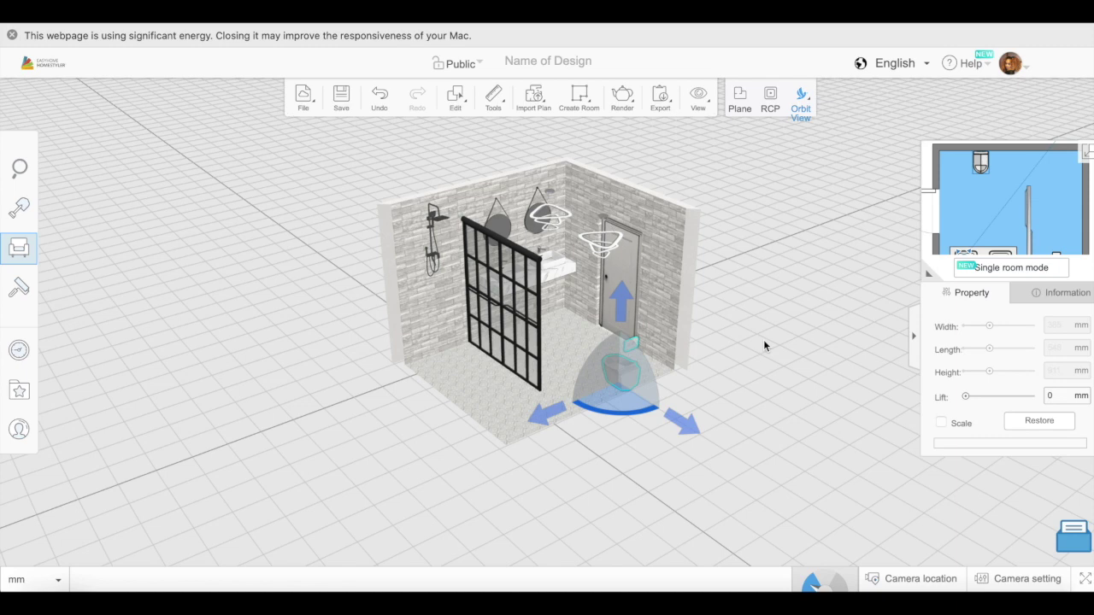
left_click(30, 265)
left_click(89, 210)
left_click(294, 180)
left_click(294, 179)
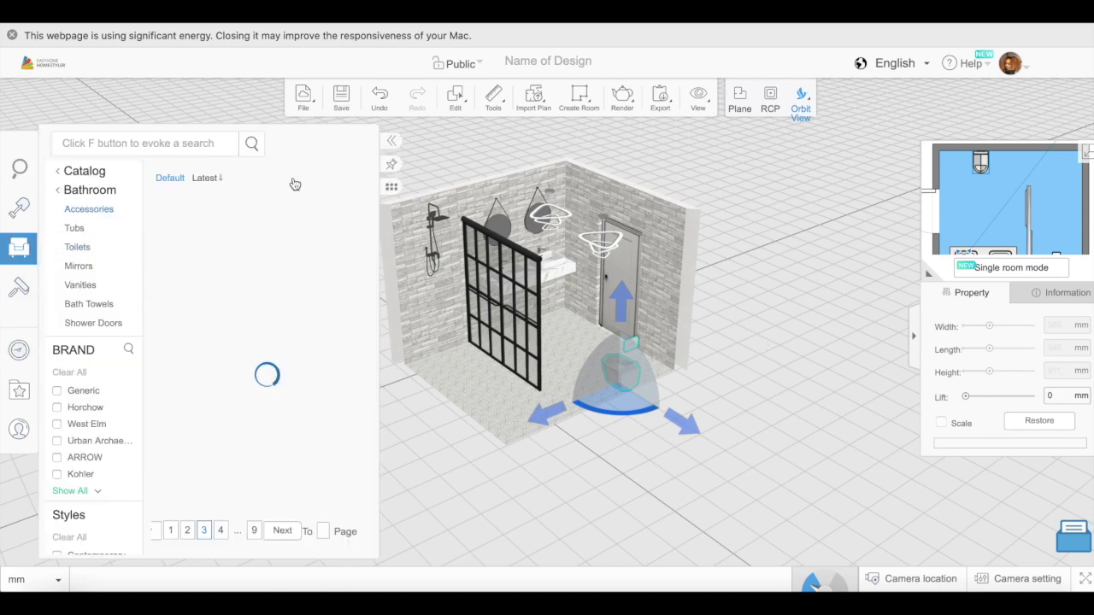
left_click(294, 179)
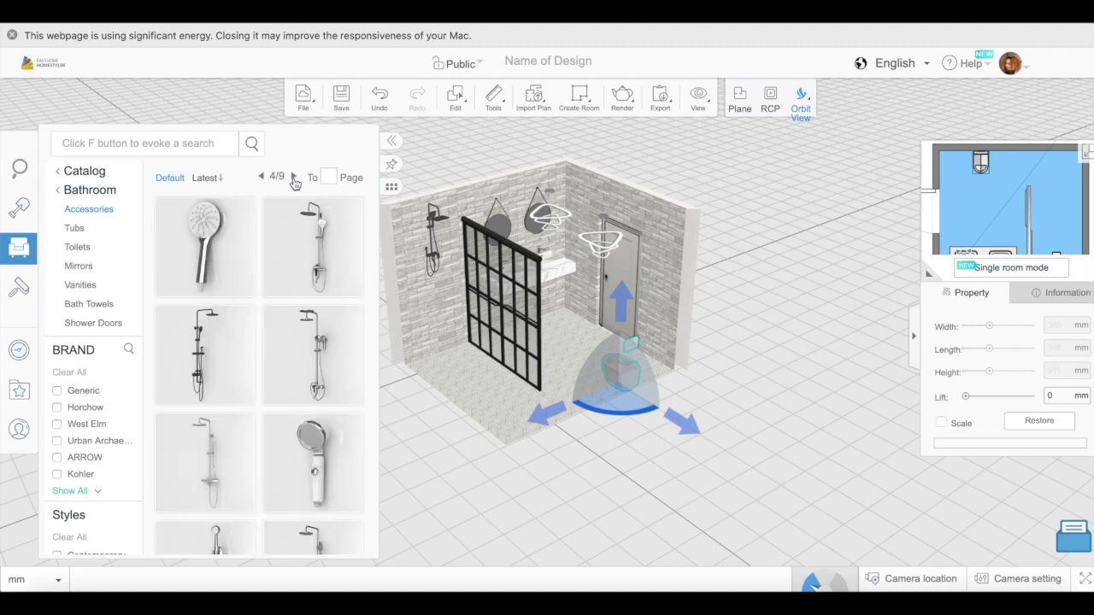
left_click(294, 178)
left_click(294, 178)
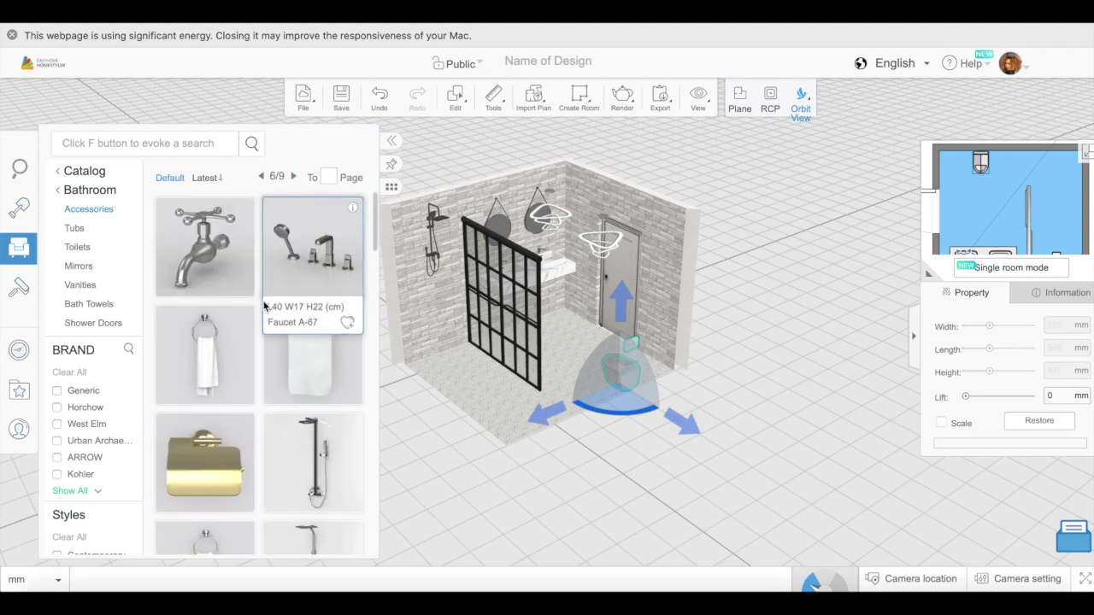
scroll(256, 314, "down", 10)
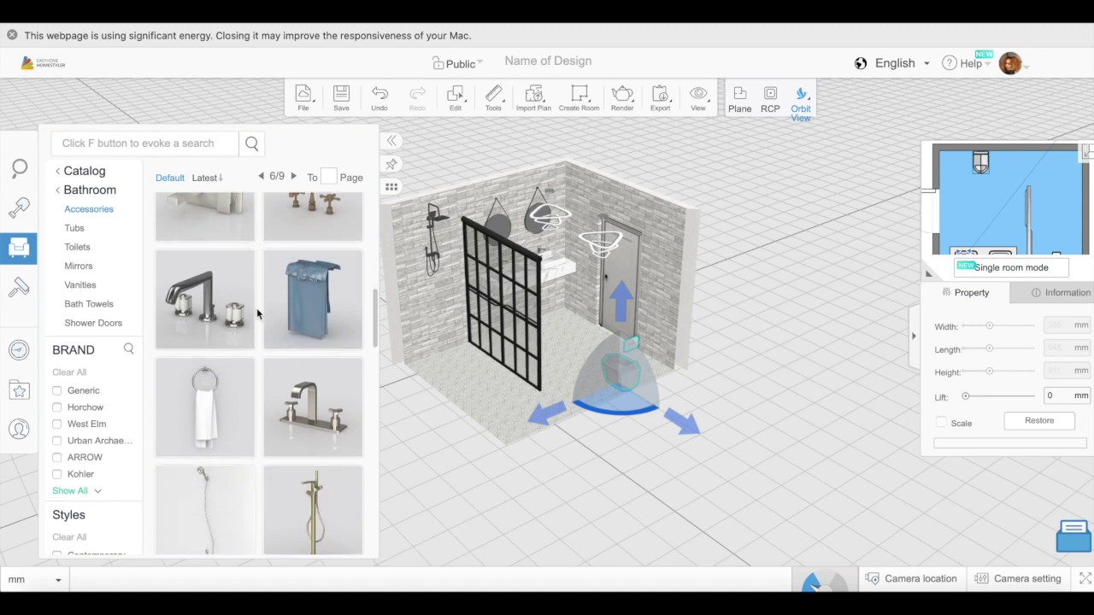
scroll(256, 314, "down", 12)
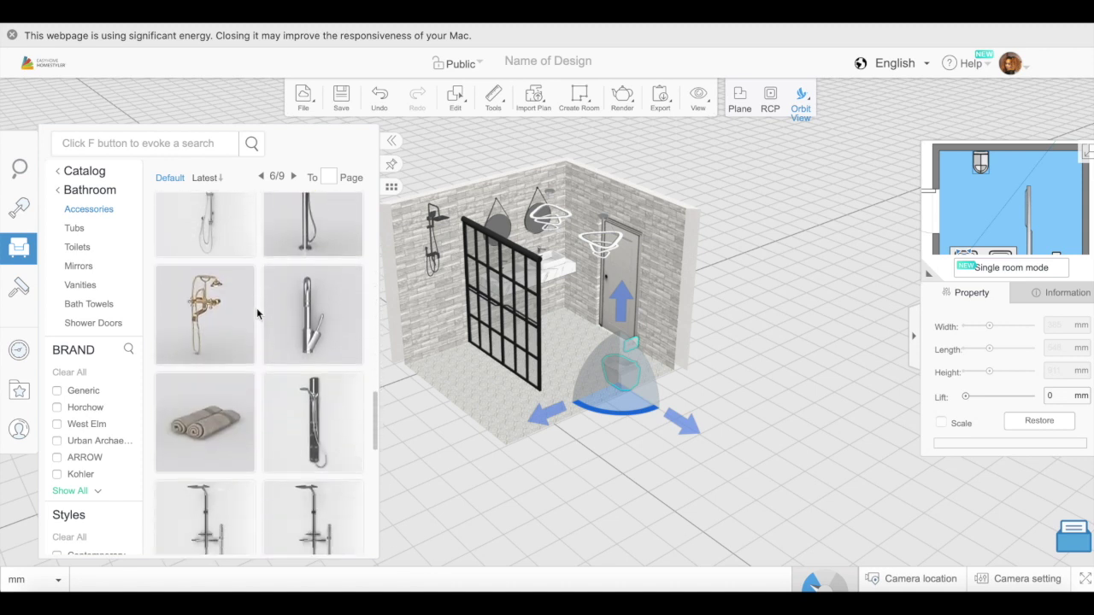
scroll(257, 314, "down", 8)
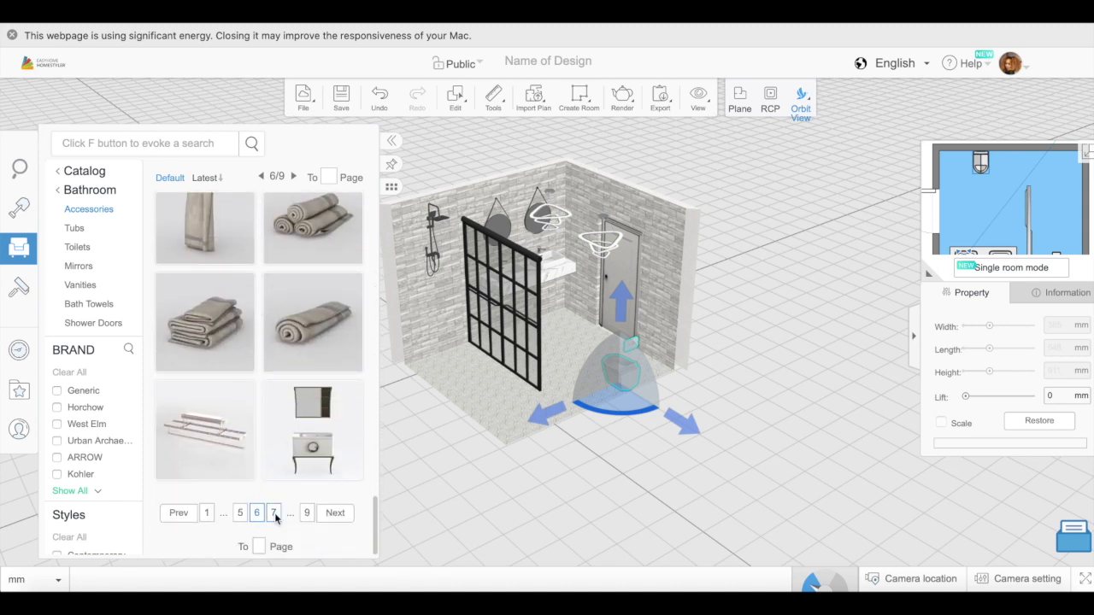
left_click(273, 513)
scroll(261, 373, "down", 6)
scroll(261, 373, "down", 10)
scroll(261, 376, "down", 10)
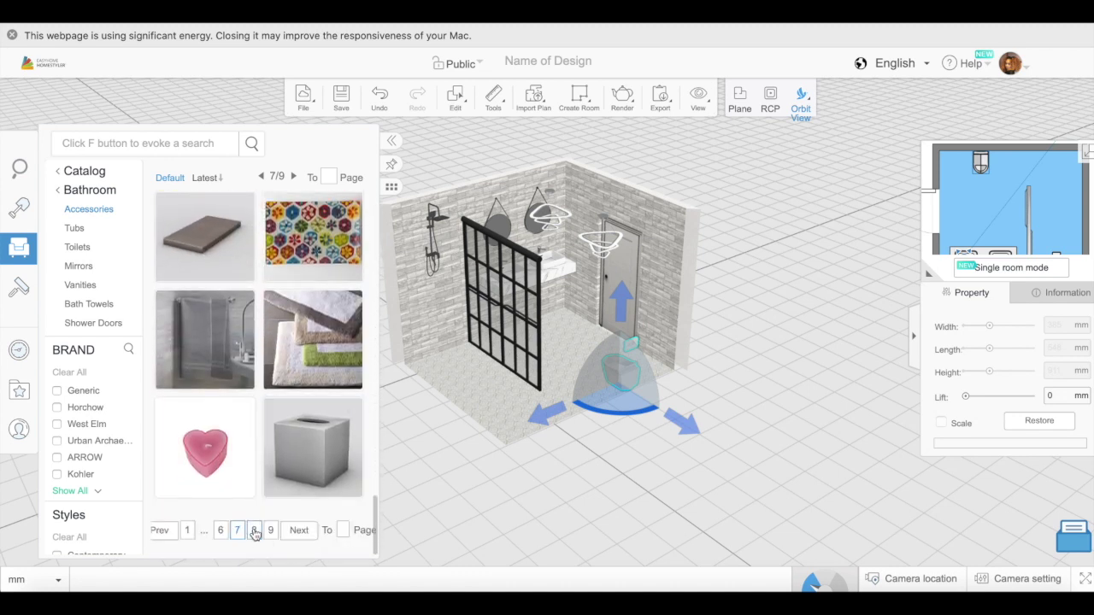
left_click(255, 530)
scroll(261, 396, "down", 6)
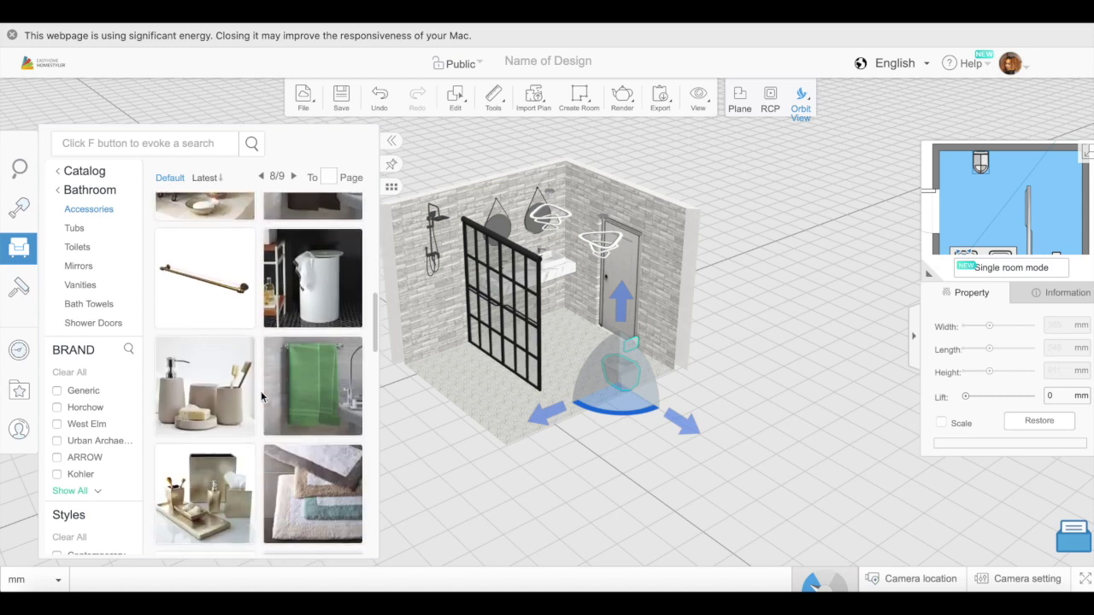
scroll(261, 393, "down", 8)
scroll(261, 368, "down", 10)
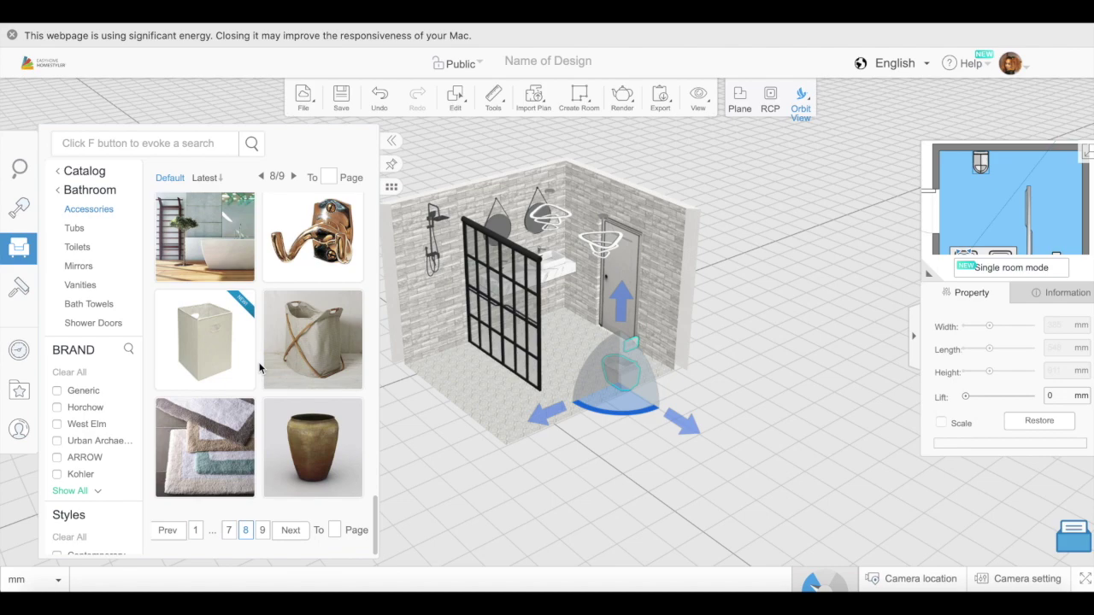
Step: Place a small 70 × 70 × 114 mm accessory on the vanity top between the two basins
left_click(263, 532)
scroll(257, 411, "down", 15)
left_click(229, 449)
left_click(560, 263)
left_click_drag(726, 342, 583, 391)
scroll(583, 392, "up", 10)
left_click_drag(513, 206, 481, 168)
Step: Mount a towel rack with teal towels on the side wall behind the shower partition, at a lift of 775 mm
left_click(19, 248)
scroll(262, 374, "down", 15)
left_click(299, 530)
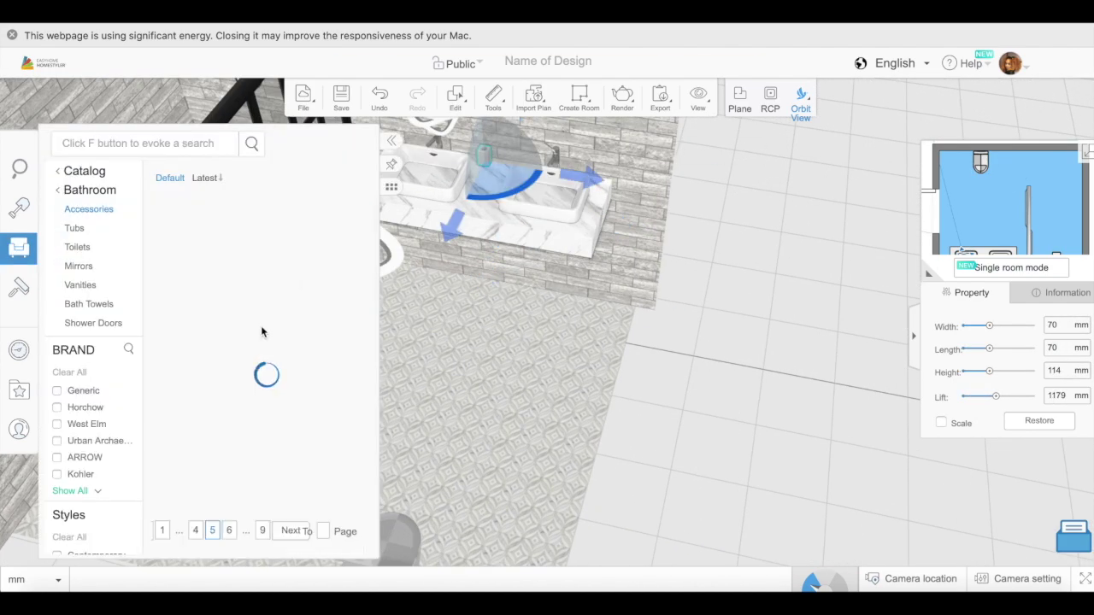
scroll(258, 350, "down", 5)
scroll(258, 350, "down", 5)
left_click(311, 328)
left_click(56, 347)
left_click_drag(461, 351, 325, 385)
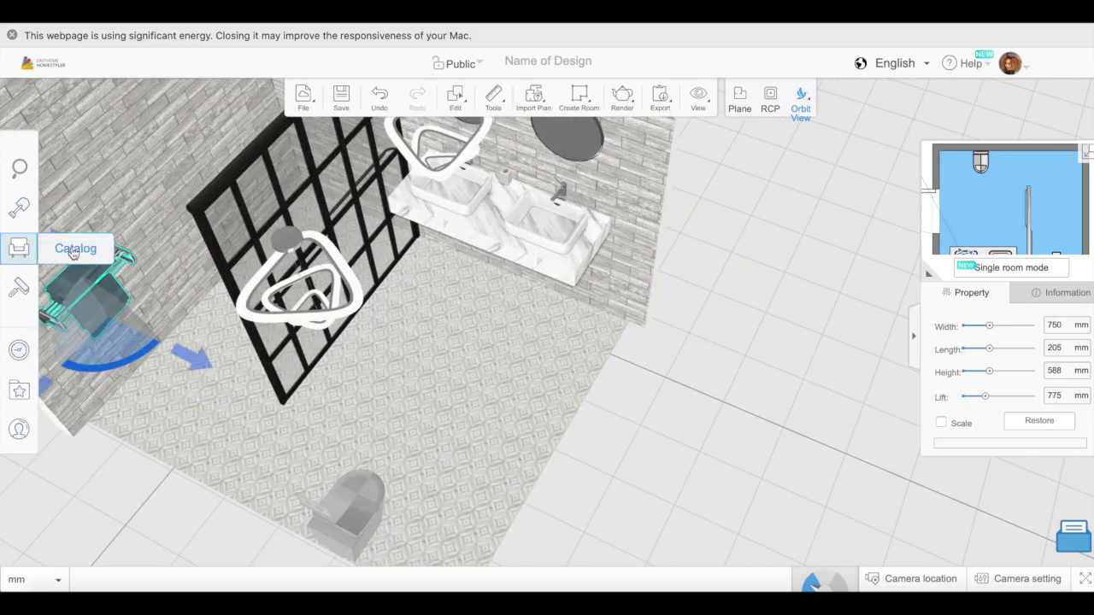
Step: Try to hang a 569 mm wide accessory on the wall beside the vanity mirror and adjust its size
left_click(19, 247)
scroll(261, 417, "down", 4)
scroll(256, 390, "up", 5)
left_click(306, 445)
left_click(598, 195)
left_click_drag(603, 171, 603, 164)
left_click_drag(547, 384, 632, 333)
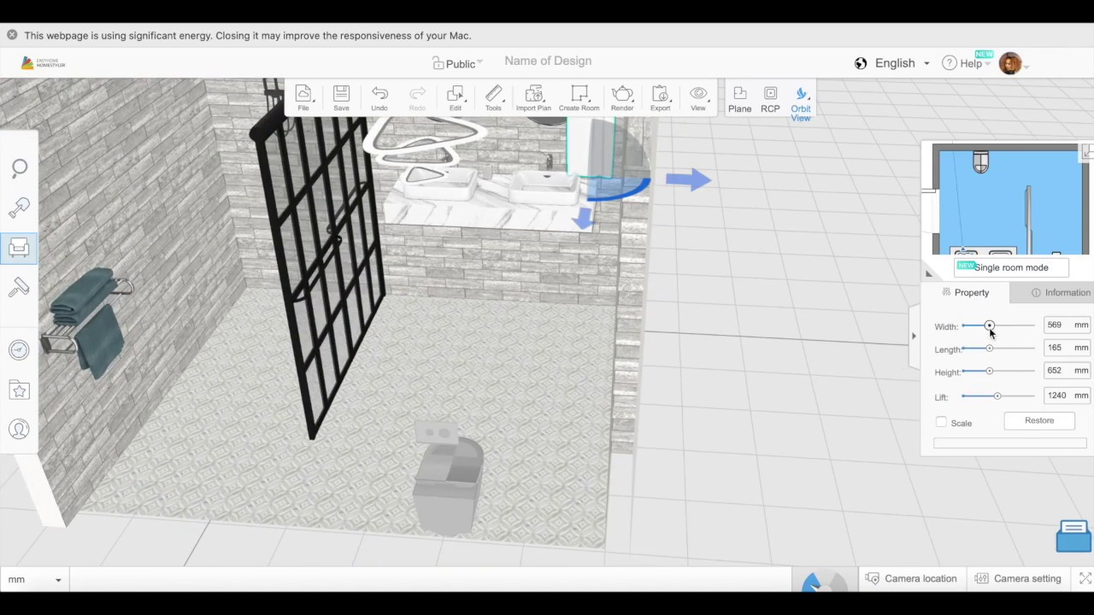
left_click_drag(980, 372, 982, 371)
left_click_drag(683, 410, 693, 444)
scroll(693, 427, "down", 4)
Step: Add a soap dispenser tray set from the accessories catalogue to the vanity top between the two basins
left_click(19, 247)
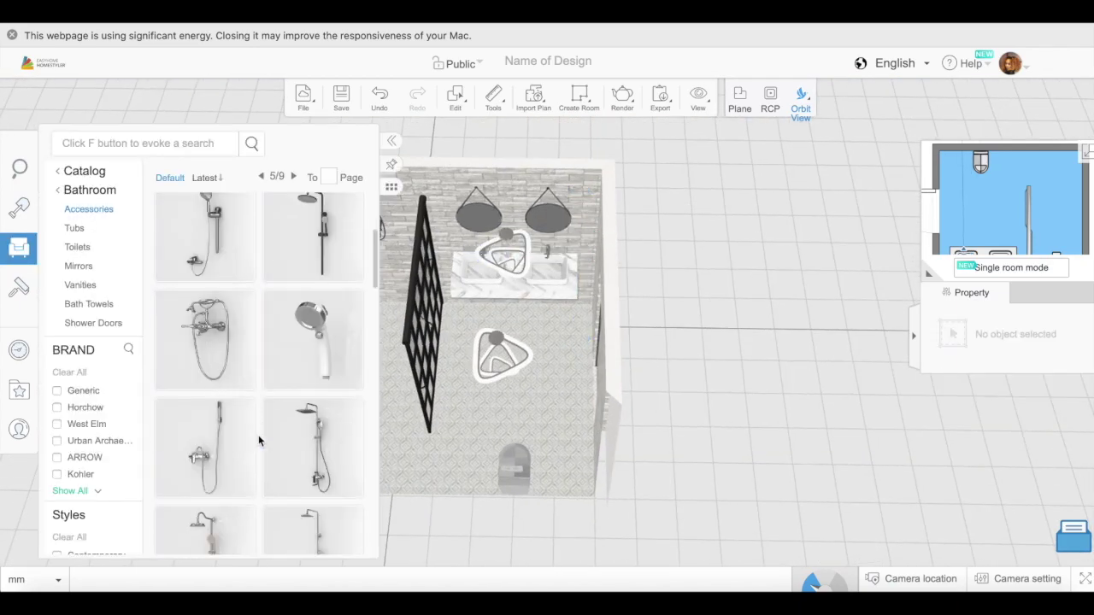
scroll(261, 442, "down", 10)
left_click(305, 349)
left_click(515, 267)
mouse_move(684, 367)
left_mouse_down()
mouse_move(620, 382)
mouse_move(695, 313)
mouse_move(675, 385)
left_mouse_up()
left_click_drag(488, 248, 498, 224)
left_click_drag(633, 445, 649, 479)
Step: Mount a shelf with bottles, 249 mm wide and 580 mm high, on the shower side wall at a lift of 1370 mm
left_click(18, 248)
scroll(254, 459, "down", 10)
left_click(204, 270)
left_click(282, 206)
left_click_drag(547, 444, 380, 479)
Step: Add a toilet paper holder on the wall beside the toilet
left_click(18, 248)
scroll(259, 481, "down", 10)
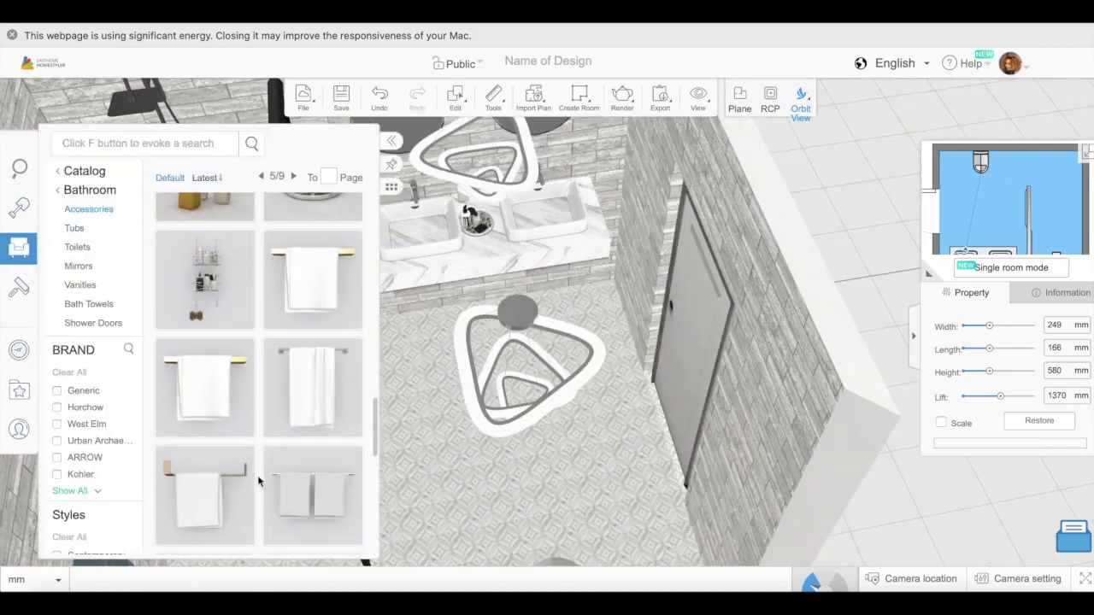
left_click(259, 481)
left_click(295, 406)
left_click_drag(295, 406, 862, 325)
left_click_drag(587, 529, 574, 244)
Step: Hang white hand towels on rings on the vanity wall, one at each outer side of the mirrors
scroll(603, 456, "down", 5)
left_click(88, 249)
scroll(258, 436, "down", 8)
left_click(293, 530)
left_click_drag(649, 466, 235, 465)
left_click(19, 248)
left_click(208, 333)
left_click(587, 187)
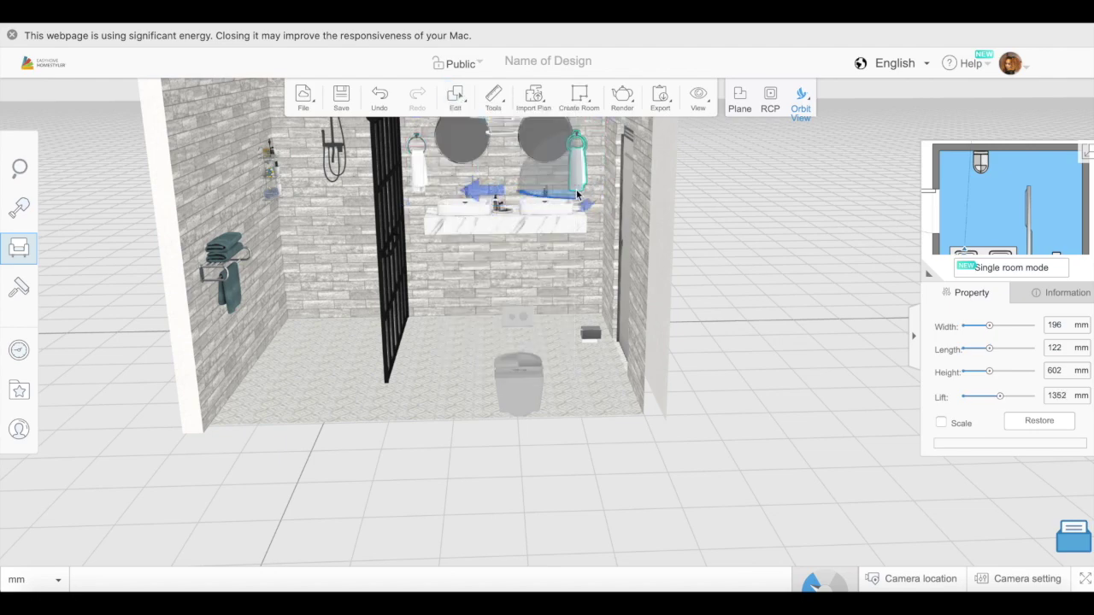
Step: Adjust the mounting height of the hand towel nearest the shower partition
left_click_drag(749, 273, 680, 210)
left_click(680, 211)
left_click(419, 174)
scroll(470, 161, "down", 5)
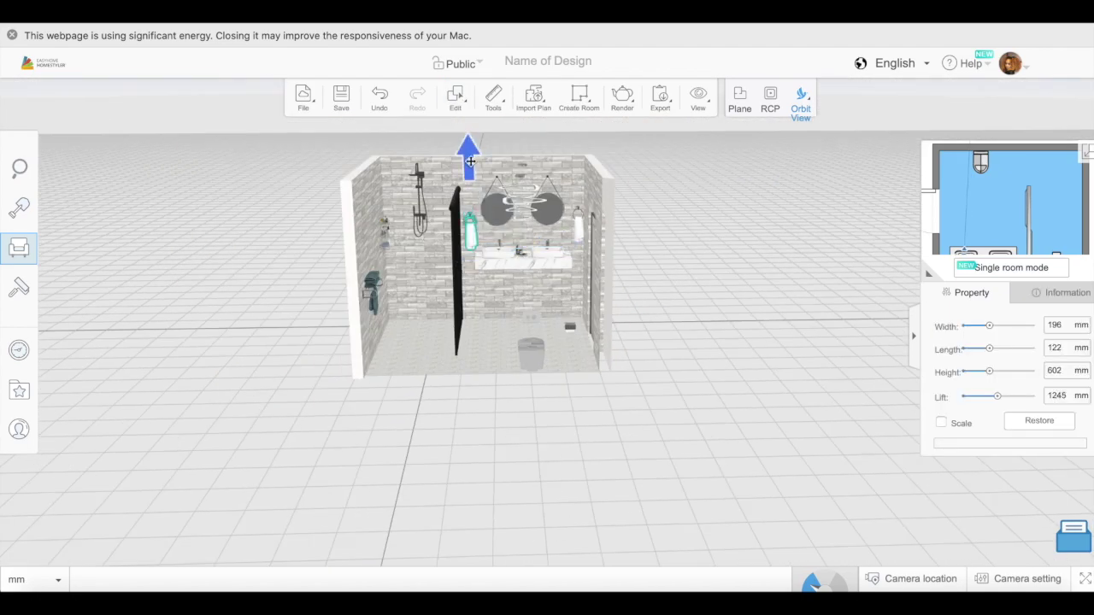
Step: Place a small bin from the accessories catalogue on the floor in the corner beside the vanity and door wall
left_click_drag(817, 465, 317, 405)
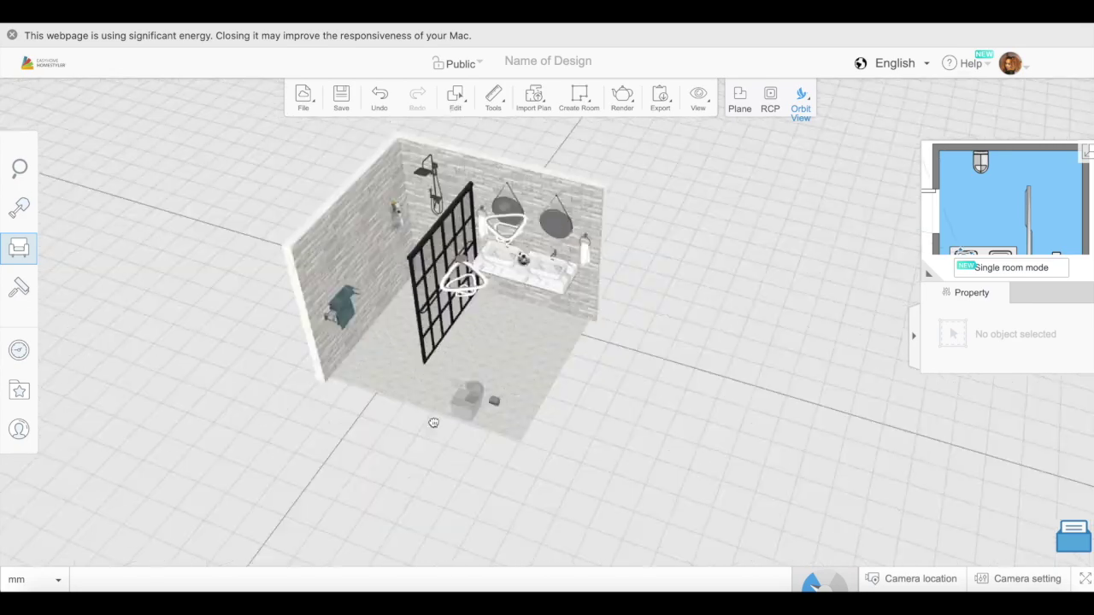
left_click(19, 247)
scroll(263, 419, "down", 10)
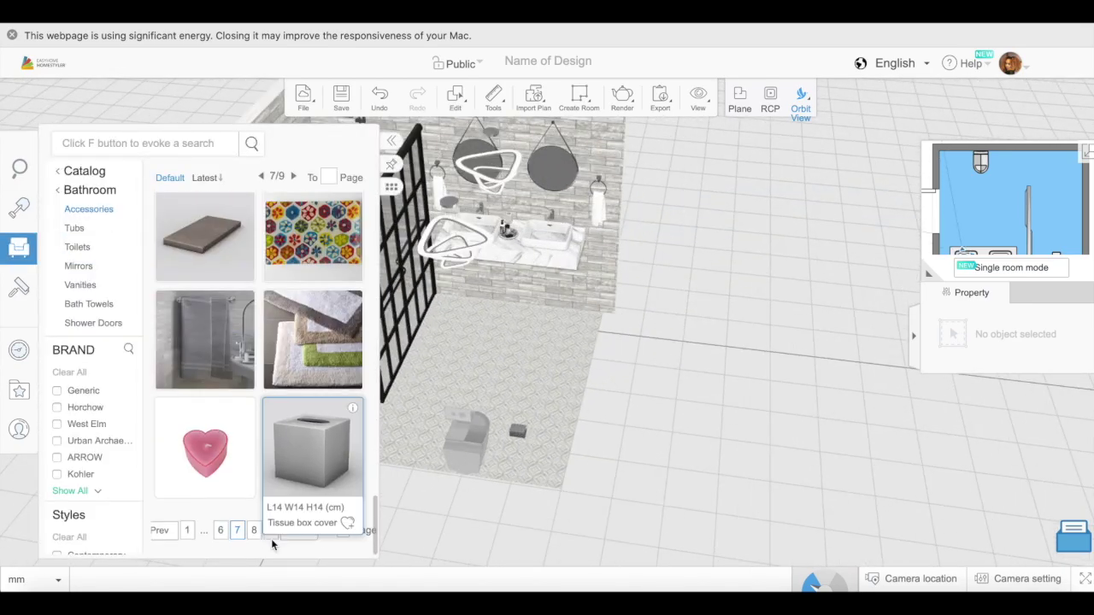
left_click_drag(258, 432, 583, 315)
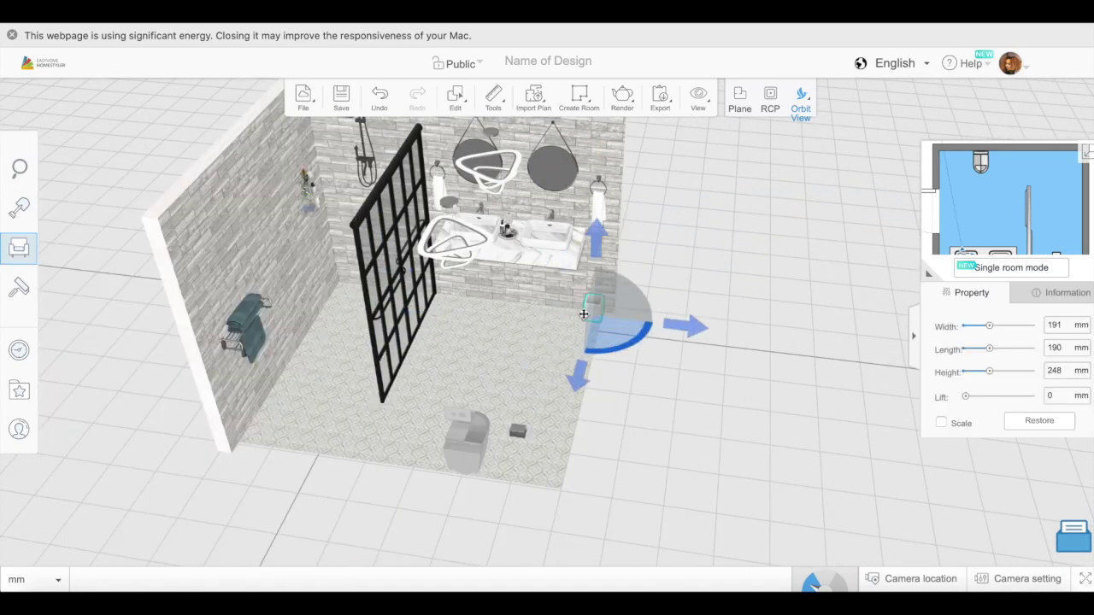
left_click_drag(635, 511, 716, 444)
Step: Enlarge the bin to 319 mm wide, 269 mm long and 382 mm high
left_click_drag(989, 326, 997, 326)
left_click_drag(717, 401, 726, 487)
left_click_drag(998, 325, 1005, 326)
left_click_drag(991, 348, 999, 348)
Step: Add a square skylight panel from the building elements over the shower area behind the partition
left_click_drag(743, 470, 598, 432)
left_click(19, 208)
left_click(69, 173)
left_click(234, 395)
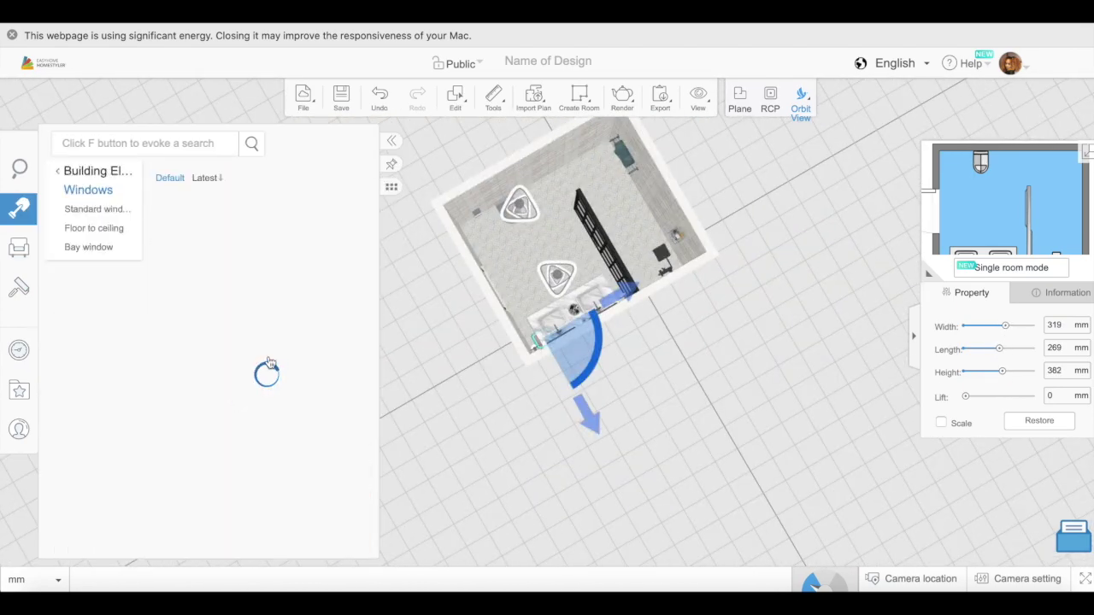
left_click(68, 173)
left_click(315, 385)
left_click(205, 248)
left_click(618, 216)
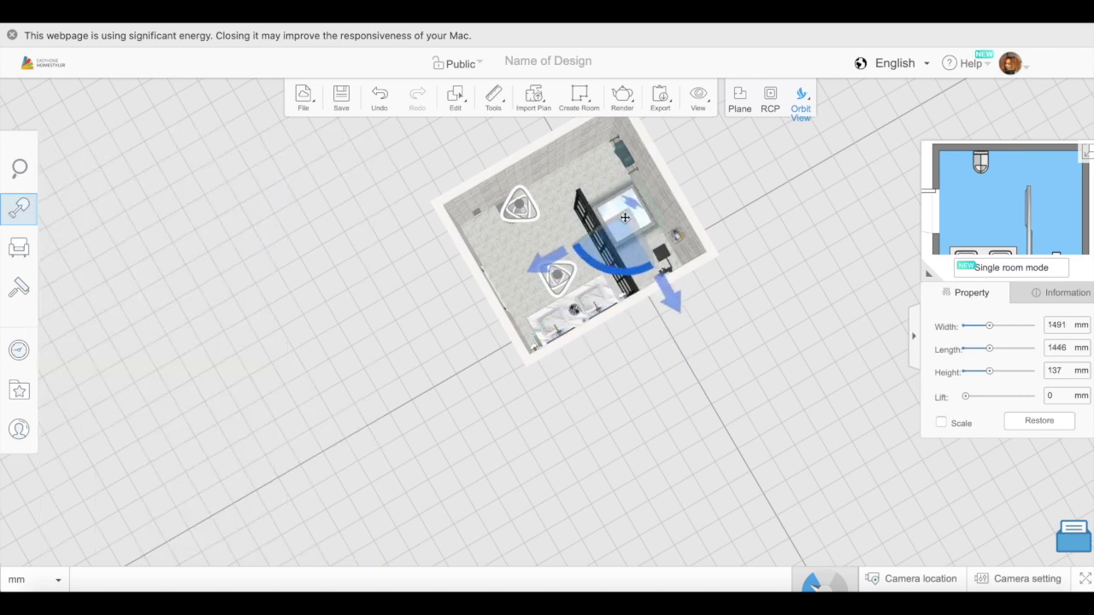
Step: Resize the skylight panel to 1205 × 1030 × 102 mm and raise its lift to 2562 mm
left_click_drag(719, 303, 690, 250)
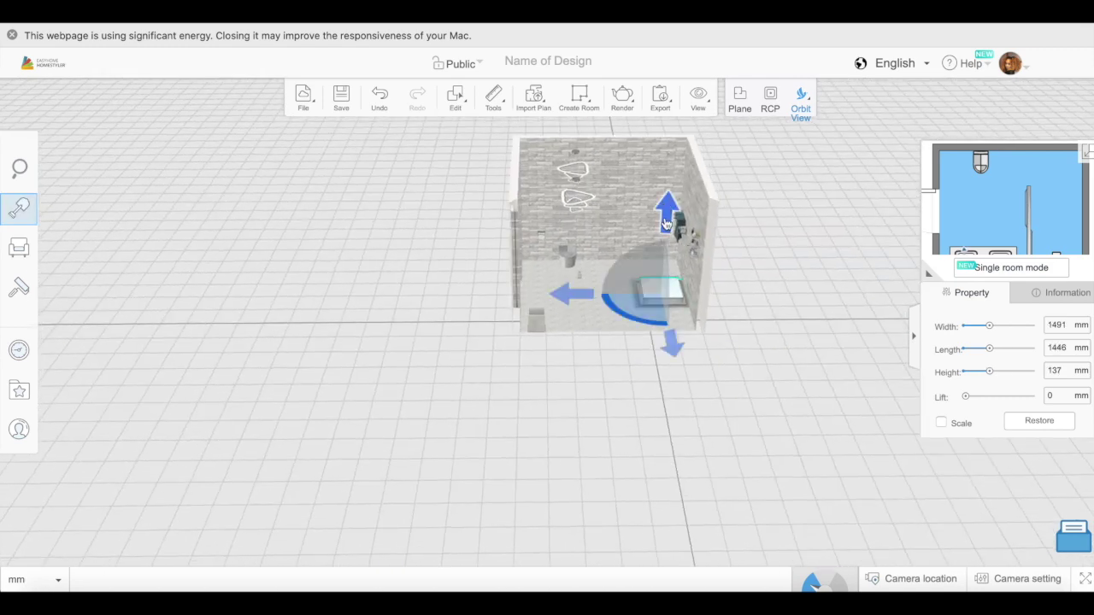
left_click_drag(811, 289, 768, 324)
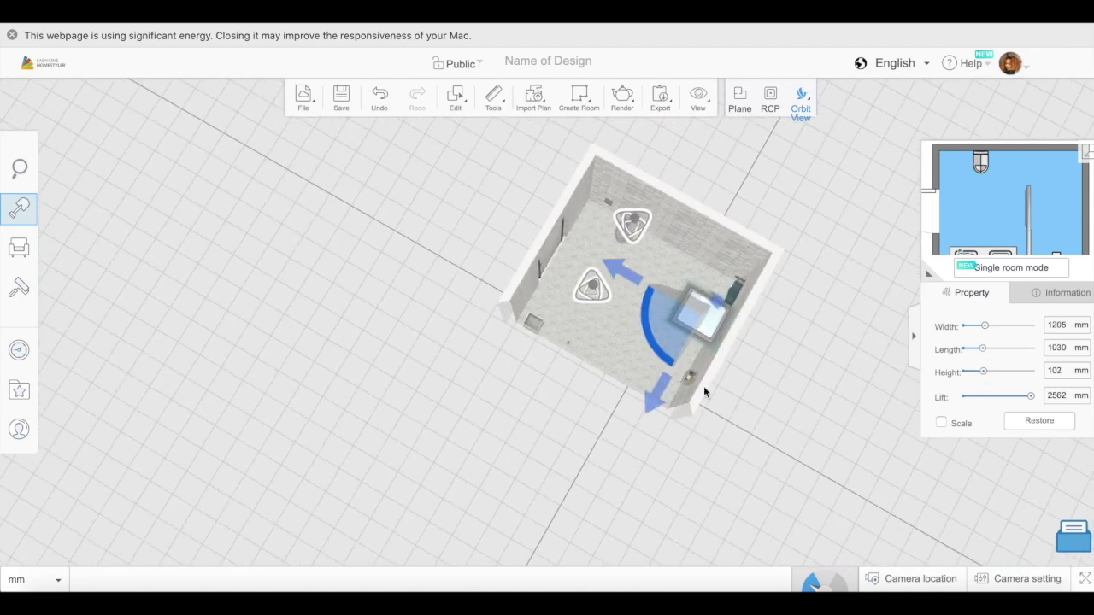
left_click_drag(640, 465, 728, 384)
Step: Move the skylight panel along the shower area towards the wall with the shower set
left_click(477, 446)
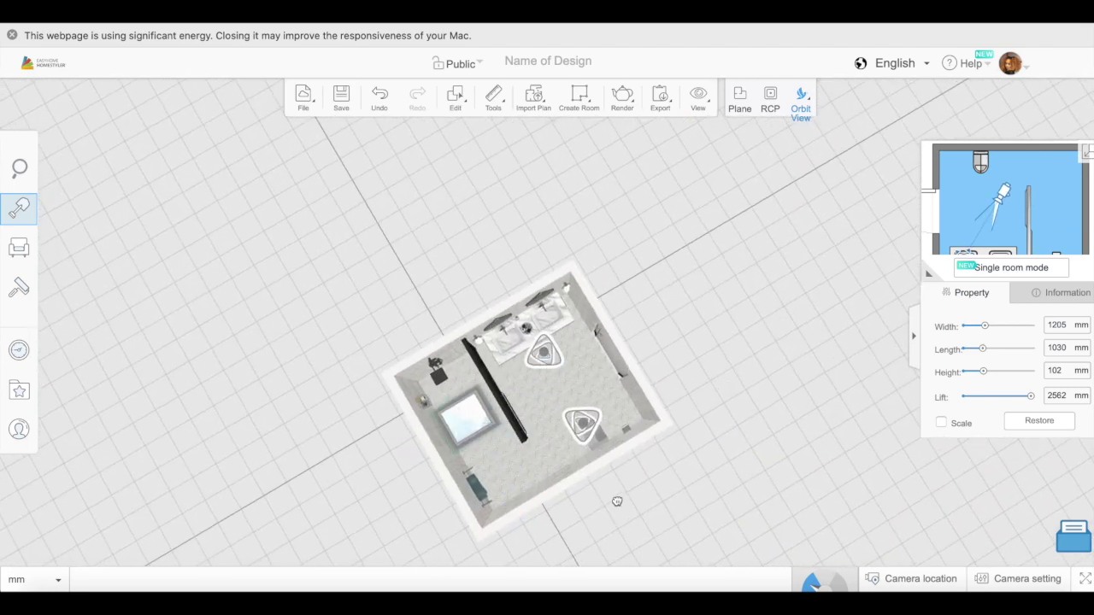
left_click_drag(617, 501, 615, 542)
scroll(613, 542, "down", 5)
left_click_drag(678, 450, 737, 391)
left_click(524, 438)
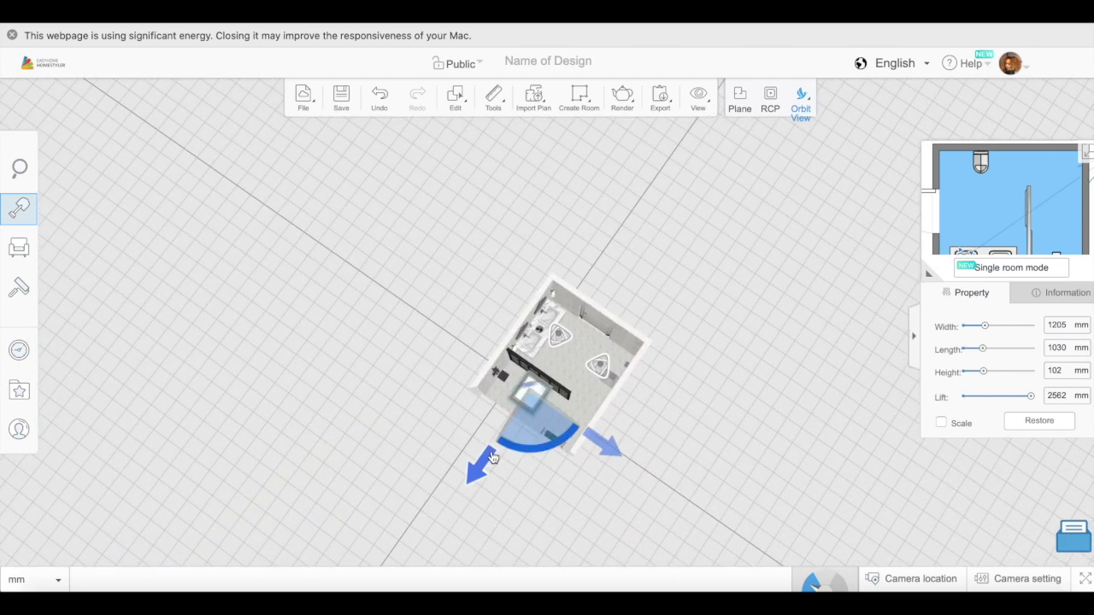
left_click_drag(578, 400, 677, 336)
scroll(678, 336, "down", 3)
Step: Open the render setup in Panorama mode and place the camera at the door, facing into the room
mouse_move(633, 110)
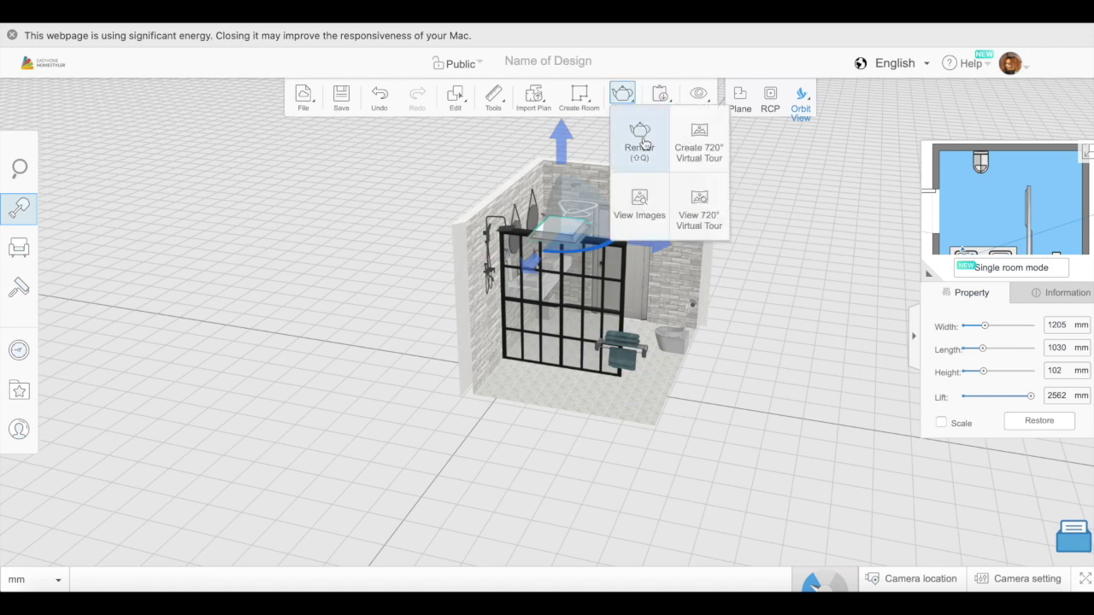
left_click(641, 141)
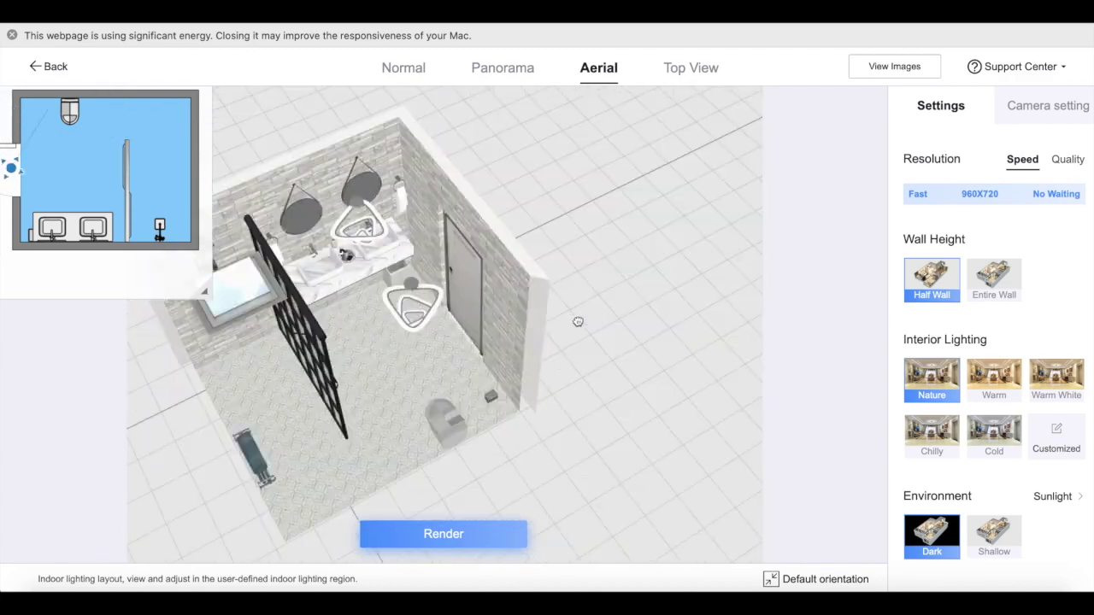
left_click(497, 81)
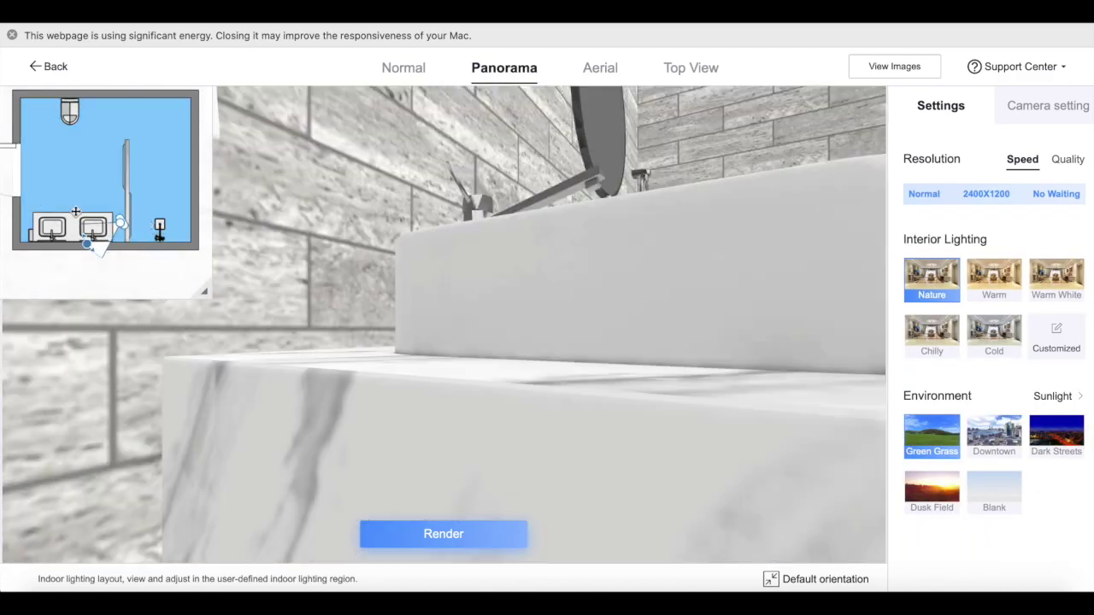
mouse_move(75, 211)
left_mouse_down()
mouse_move(6, 203)
mouse_move(37, 169)
mouse_move(80, 169)
mouse_move(15, 169)
left_mouse_up()
Step: Set the camera height to 1652 mm and the angle to -13, and turn the view slightly towards the vanity
left_click(1046, 106)
left_click_drag(980, 372, 987, 374)
left_click_drag(987, 401, 992, 375)
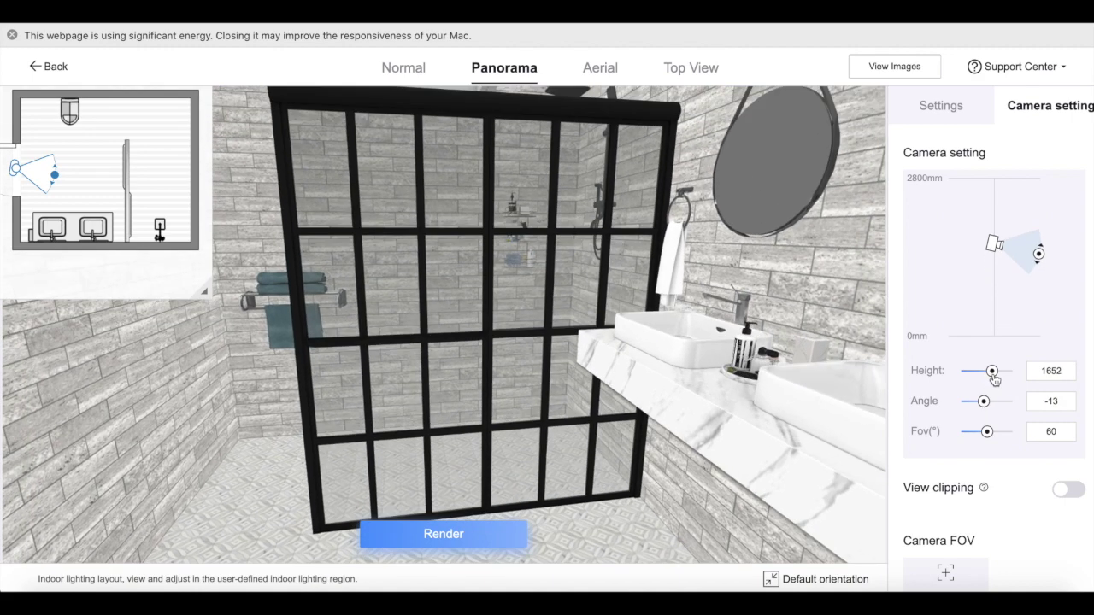
left_click_drag(54, 175, 57, 185)
Step: Set the panorama's interior lighting to Warm White
left_click(945, 119)
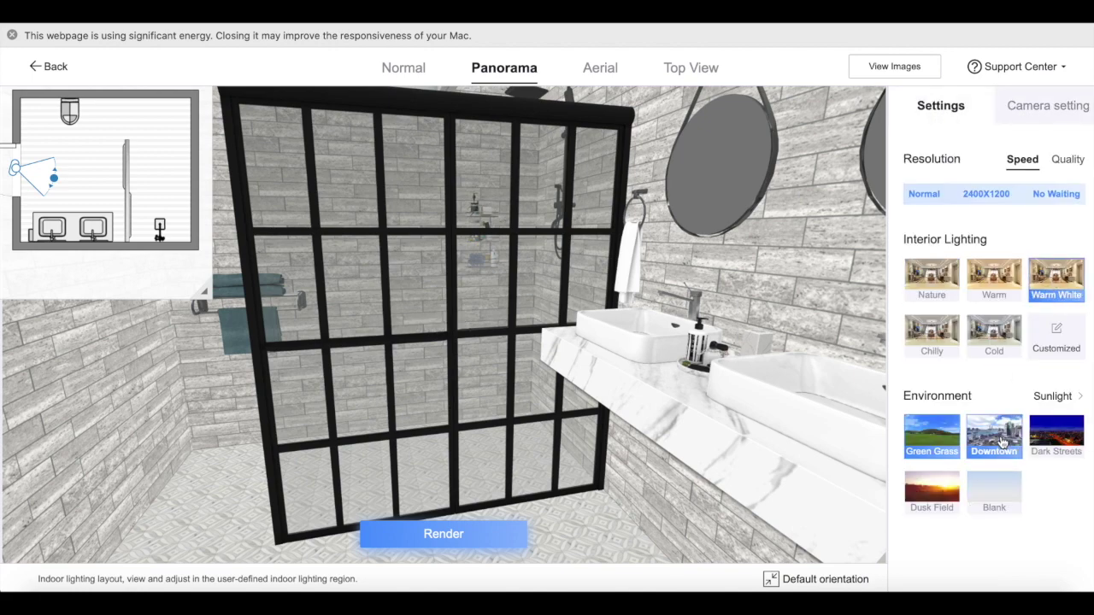
scroll(575, 313, "down", 5)
scroll(575, 313, "up", 5)
Step: Start the panorama render and save the design as a public project named Bathroom
left_click(522, 530)
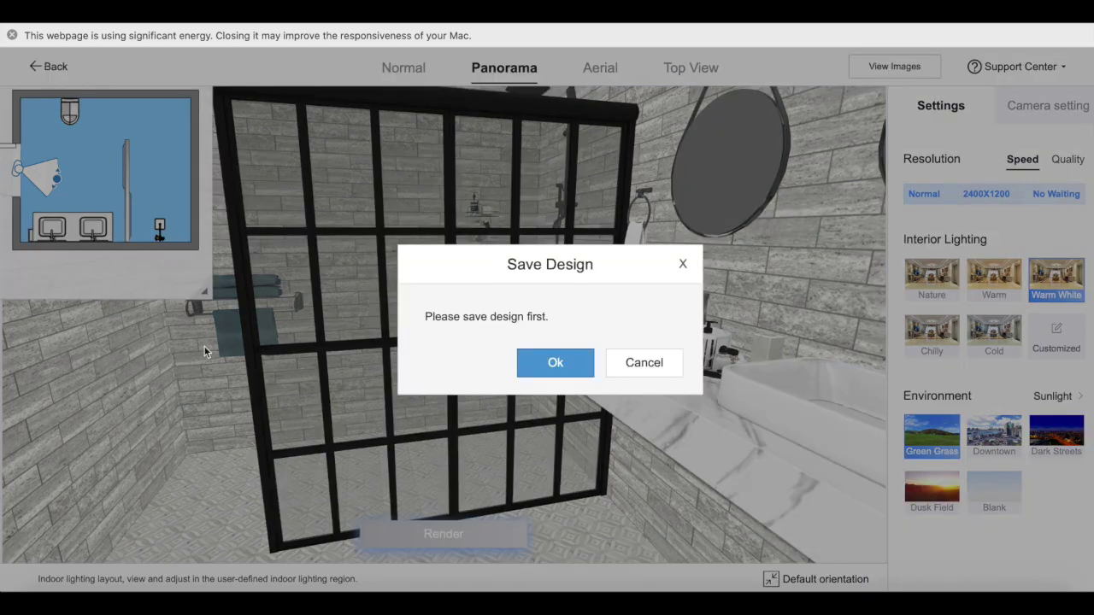
left_click(554, 365)
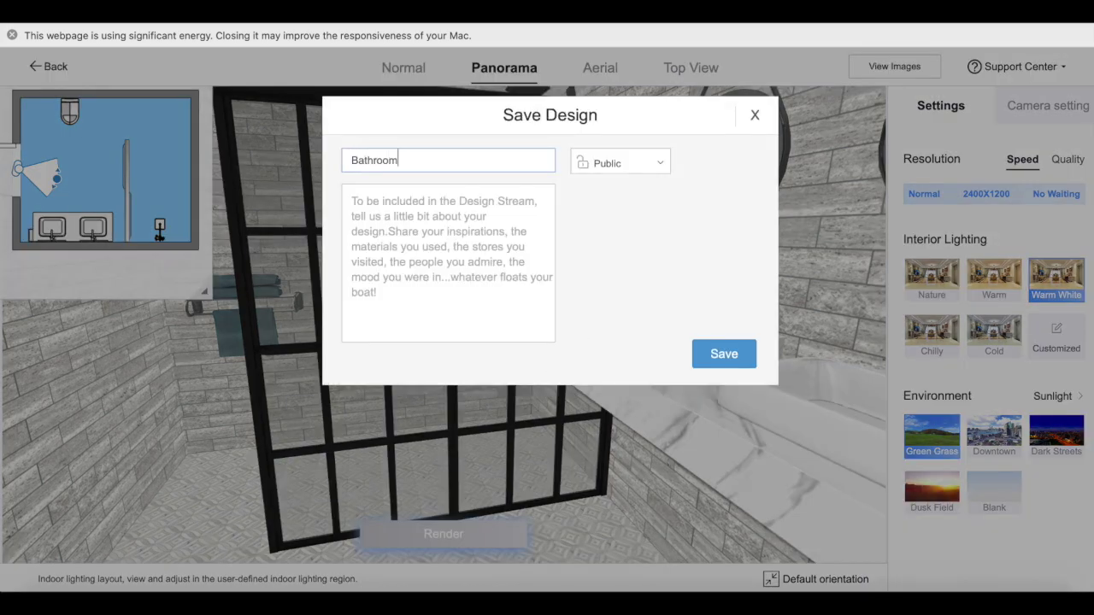
left_click(722, 354)
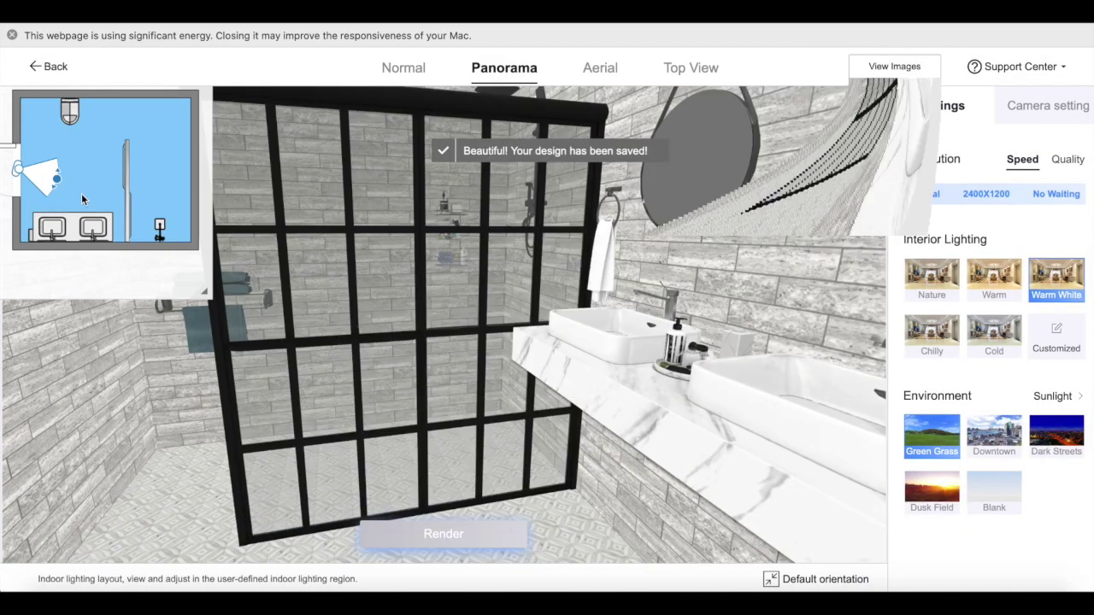
Step: Move the camera behind the shower partition, near the toilet-side wall, and render a second panorama
mouse_move(20, 171)
left_mouse_down()
mouse_move(178, 114)
mouse_move(146, 109)
mouse_move(126, 153)
left_mouse_up()
left_click(478, 537)
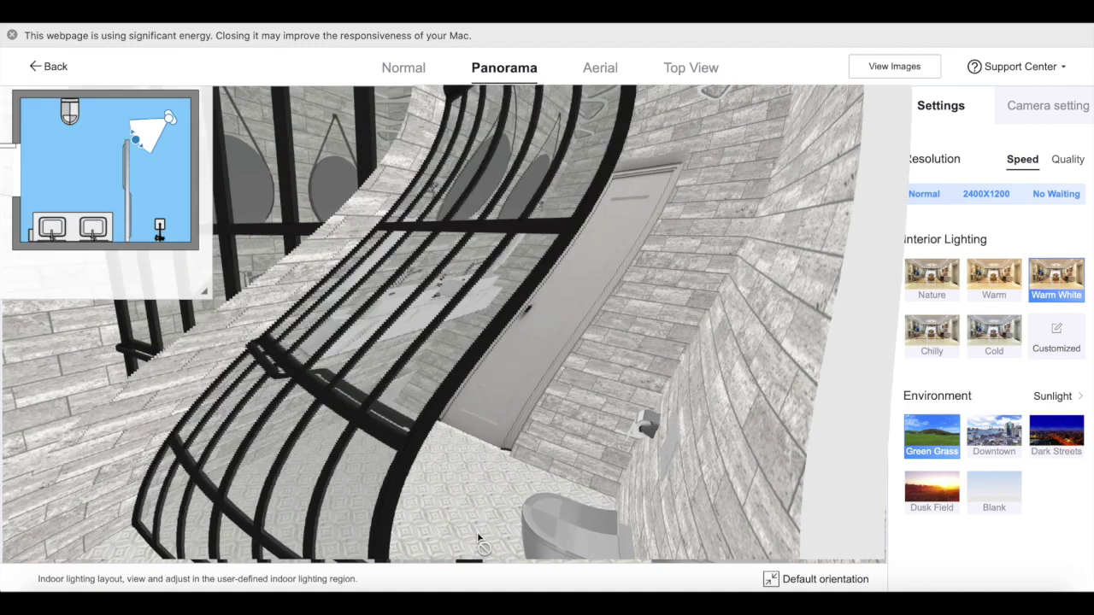
Step: Open the rendered images, view both bathroom panoramas and look around the second one towards the toilet
left_click(894, 68)
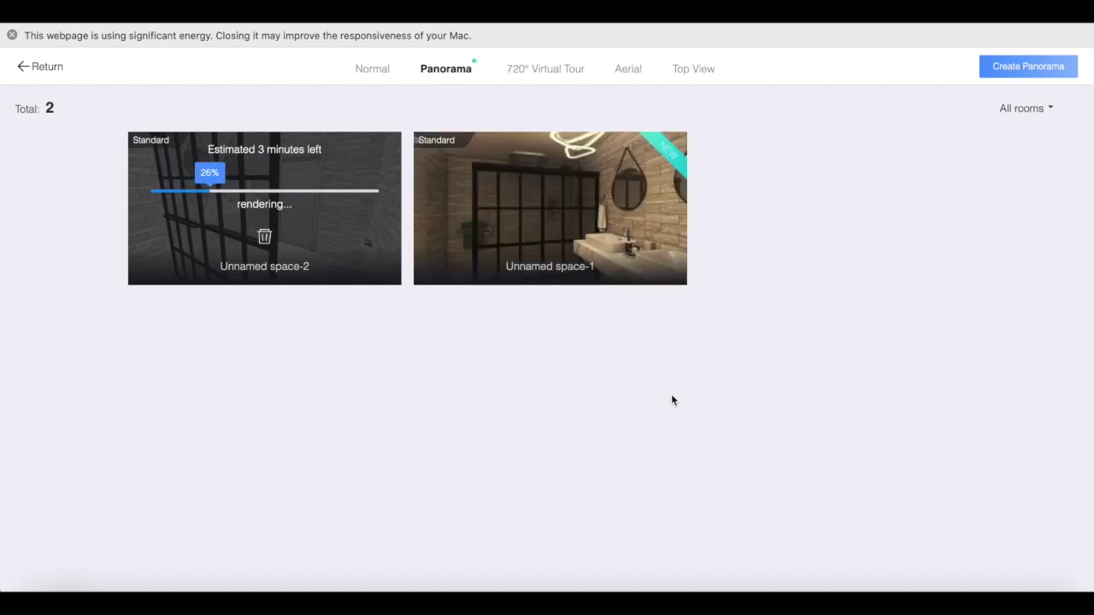
left_click(566, 205)
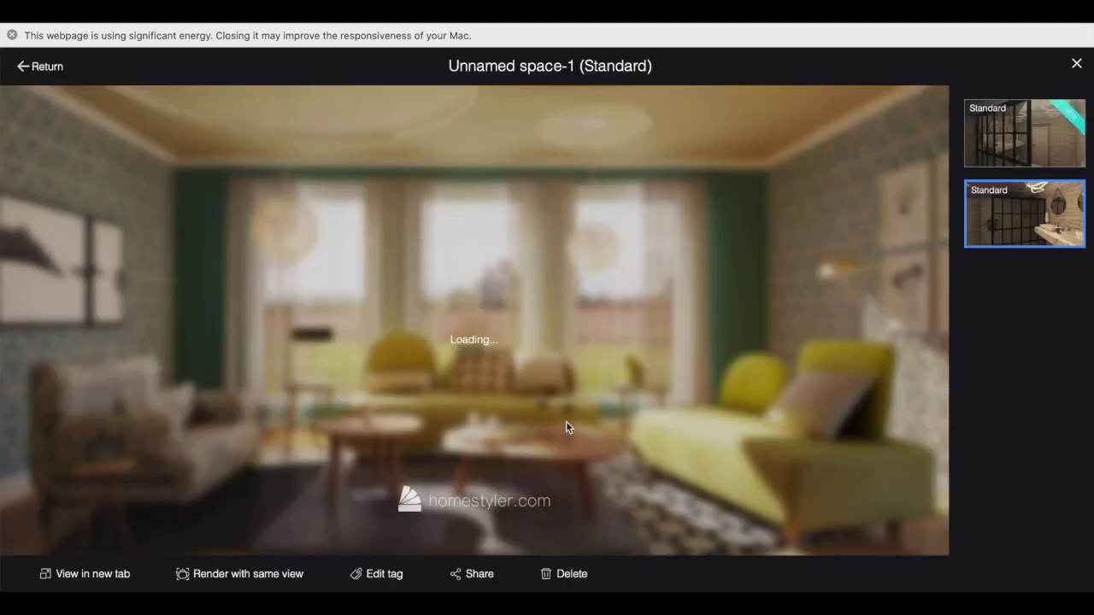
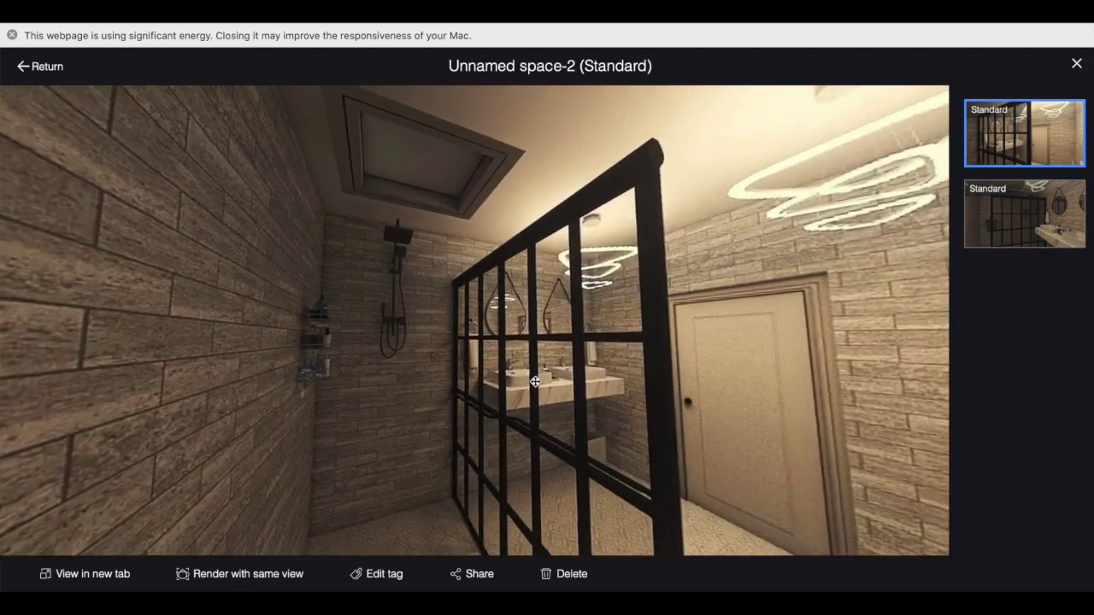
left_click_drag(535, 382, 353, 354)
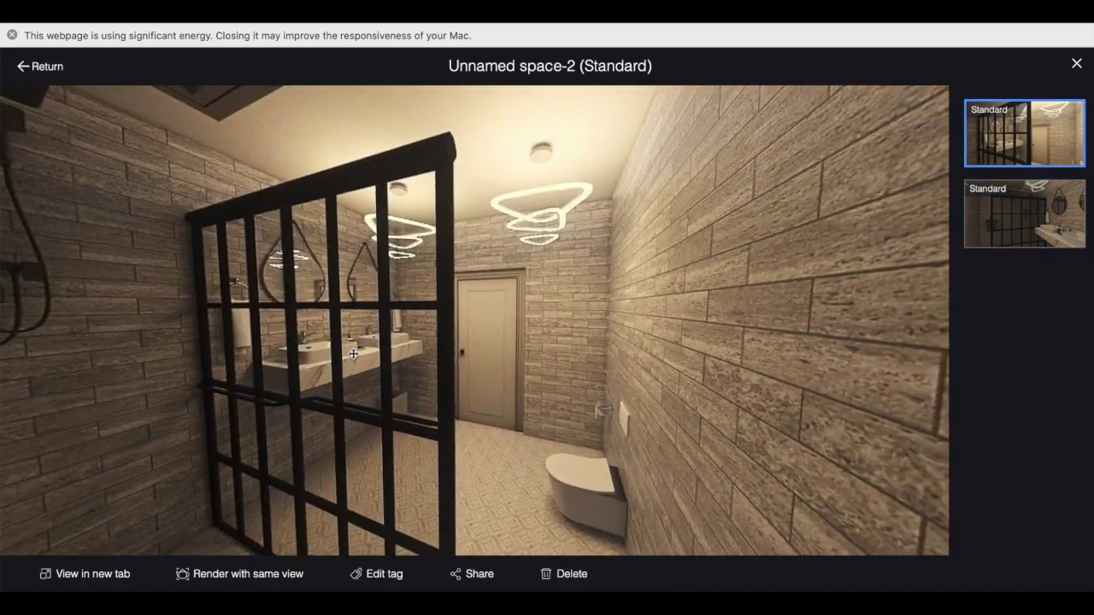
left_click(40, 66)
left_click(39, 66)
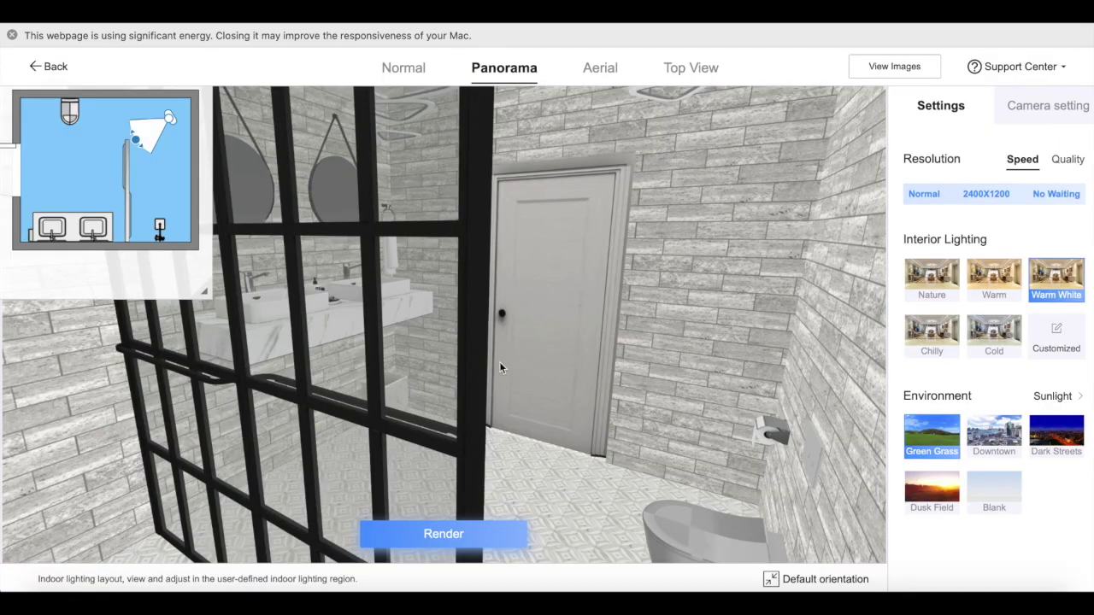
Step: Return to the bathroom design, switch to the orbit view and delete the skylight above the shower
left_click(49, 68)
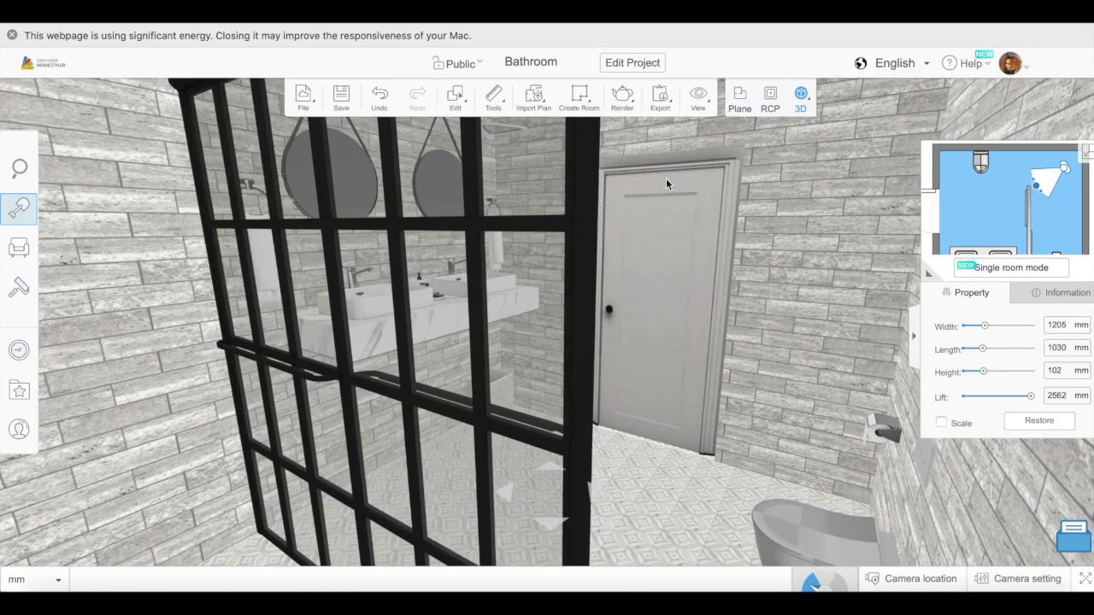
left_click(800, 147)
left_click_drag(753, 275, 532, 438)
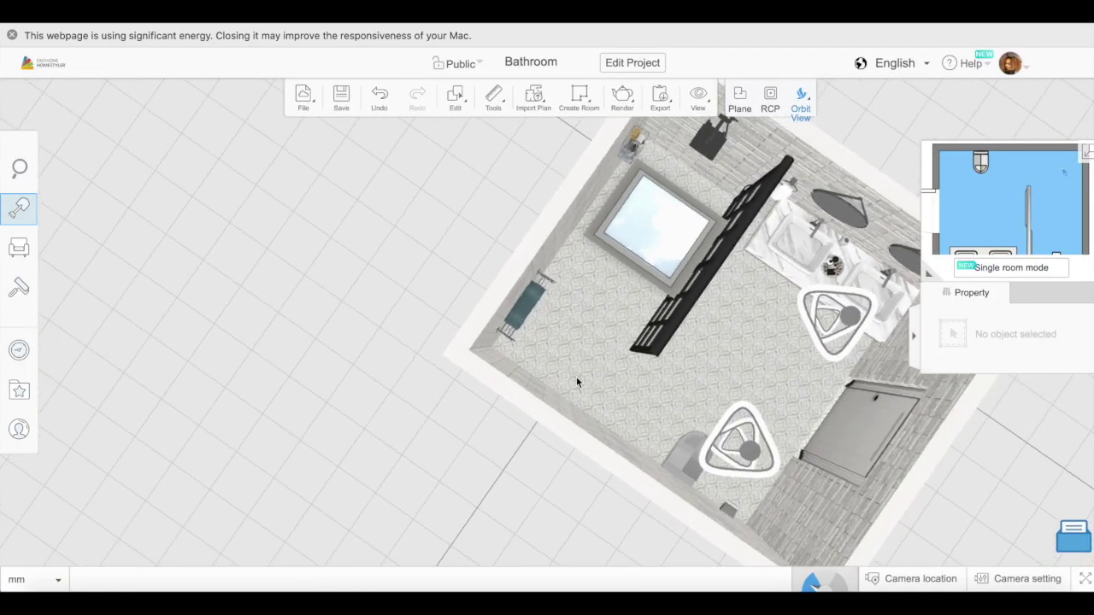
left_click(685, 215)
left_click(456, 95)
left_click(487, 223)
left_click_drag(551, 407, 57, 265)
Step: Place the black awning window, 1135 × 842 mm, on the shower wall between the towel rack and the corner shelf
left_click(39, 217)
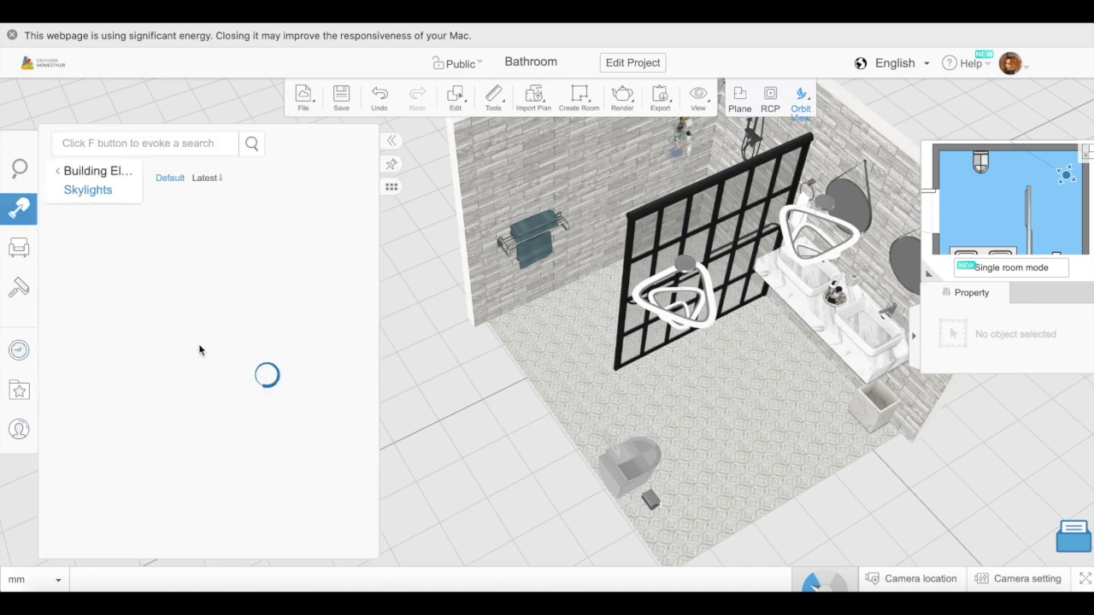
left_click(112, 175)
left_click(215, 344)
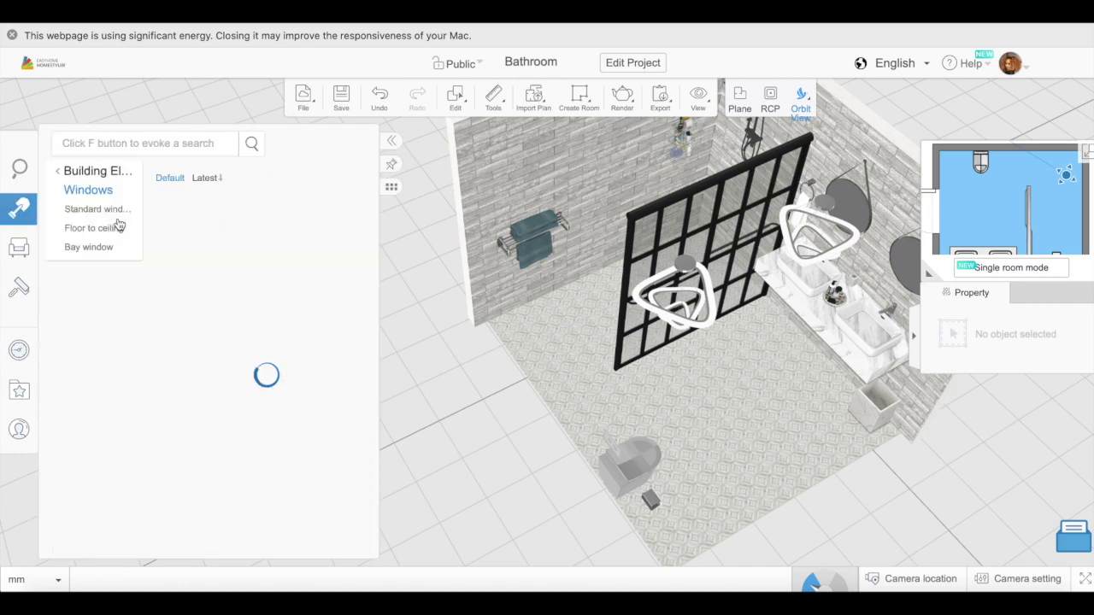
left_click(107, 211)
scroll(256, 412, "down", 10)
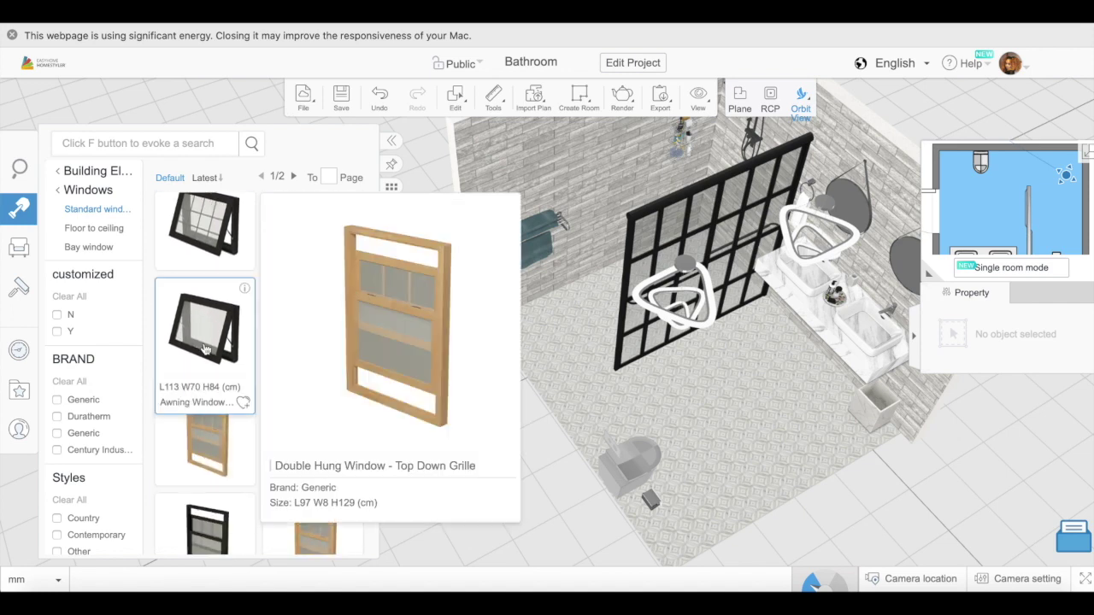
left_click(205, 329)
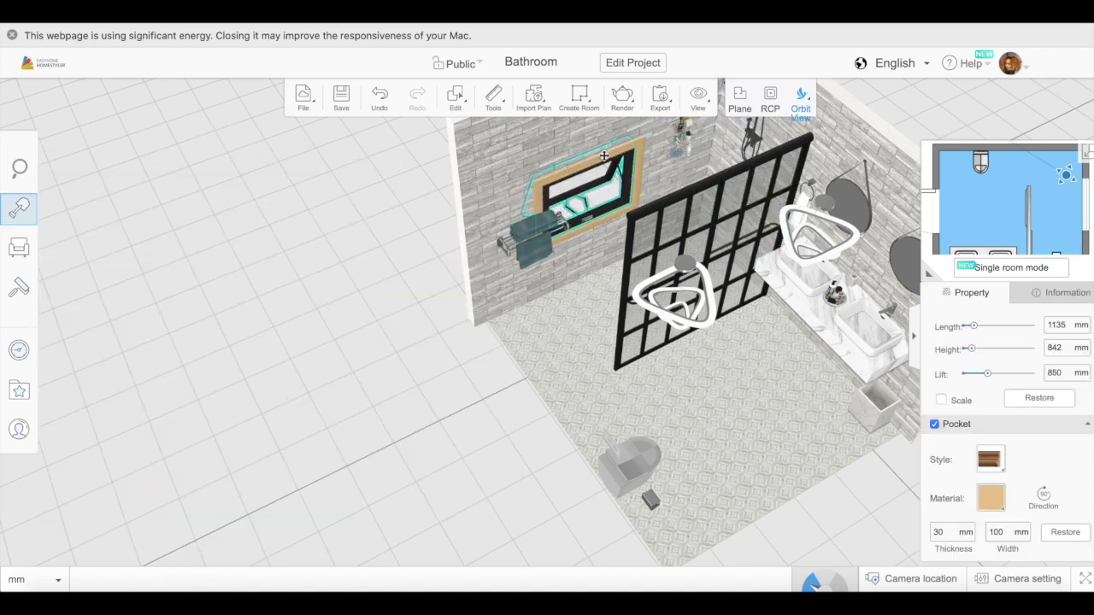
left_click(617, 156)
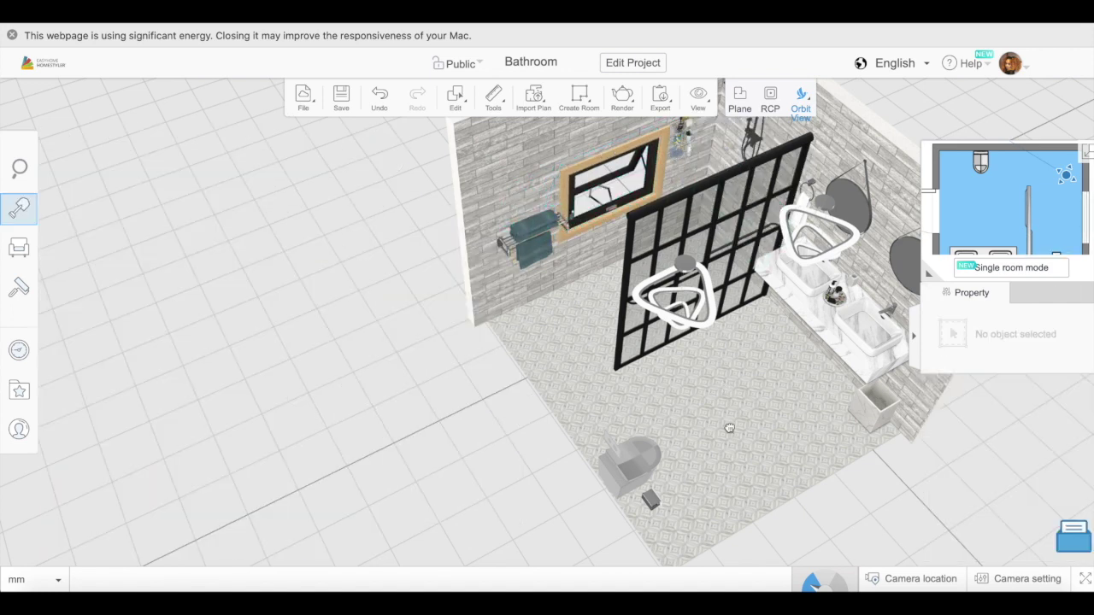
Step: Try to move the awning window to a different spot in the shower area
left_click_drag(725, 427, 633, 298)
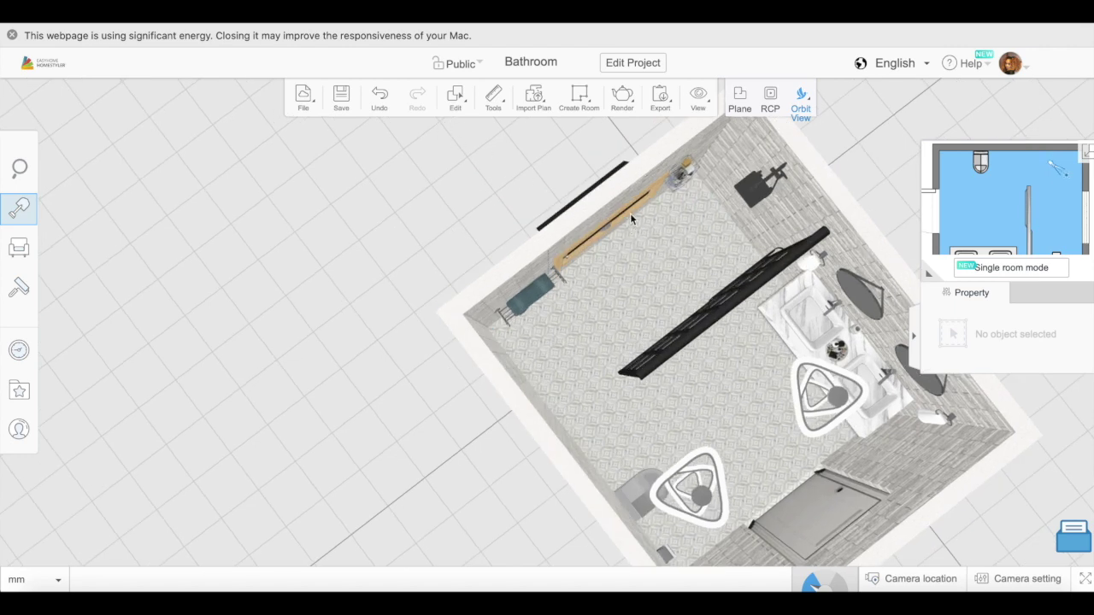
left_click_drag(640, 248, 660, 197)
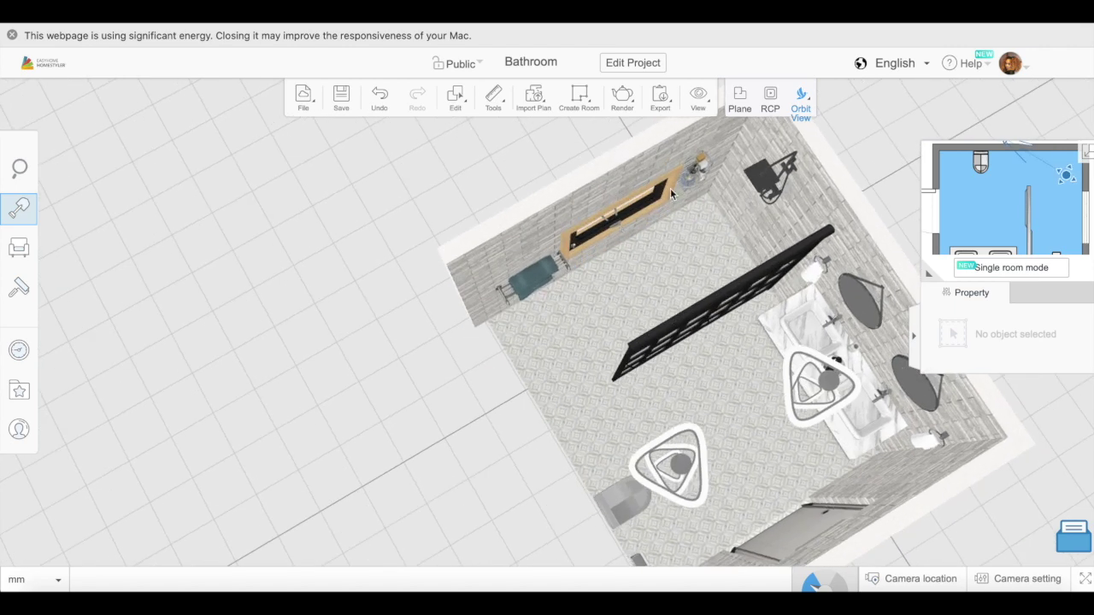
left_click(658, 191)
left_click(454, 96)
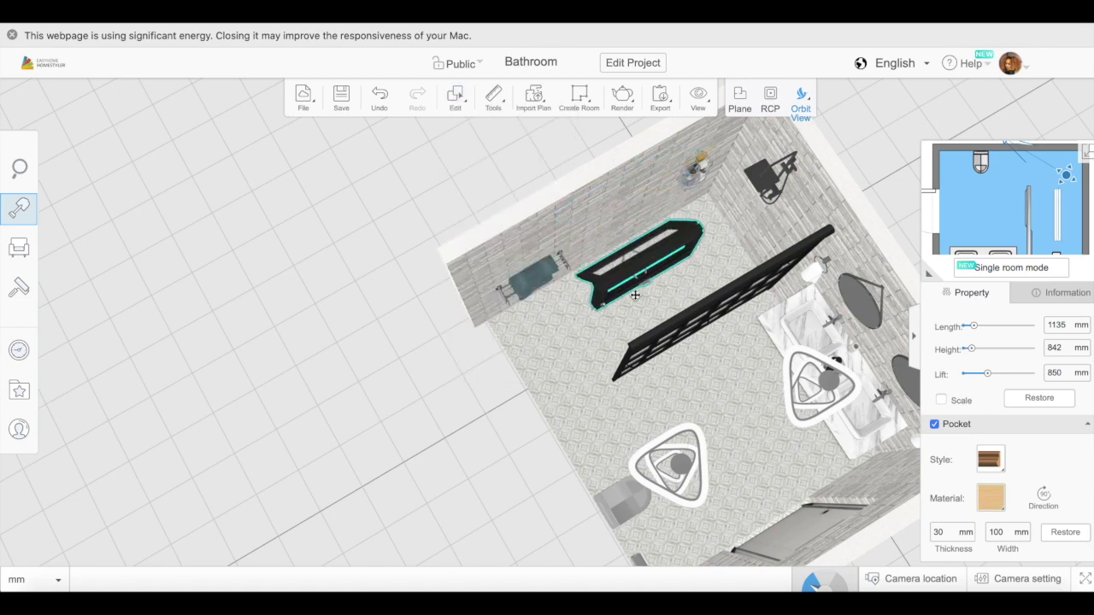
left_click_drag(625, 262, 572, 206)
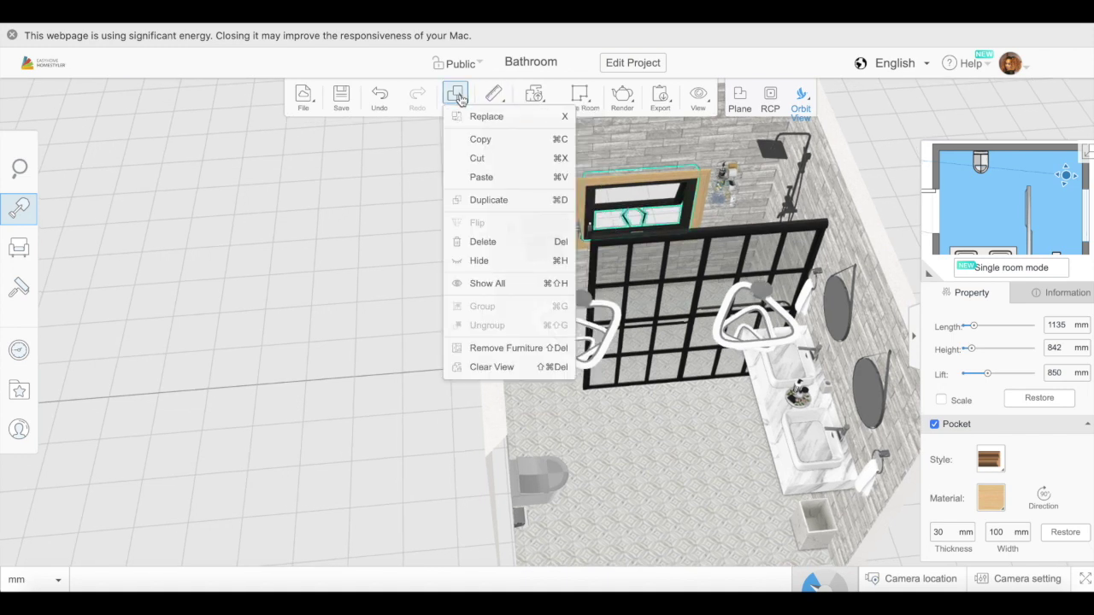
Step: Replace the awning window with the round white standard window on the wall between the towel rack and the corner shelf
left_click(86, 215)
scroll(259, 411, "down", 5)
scroll(259, 411, "down", 10)
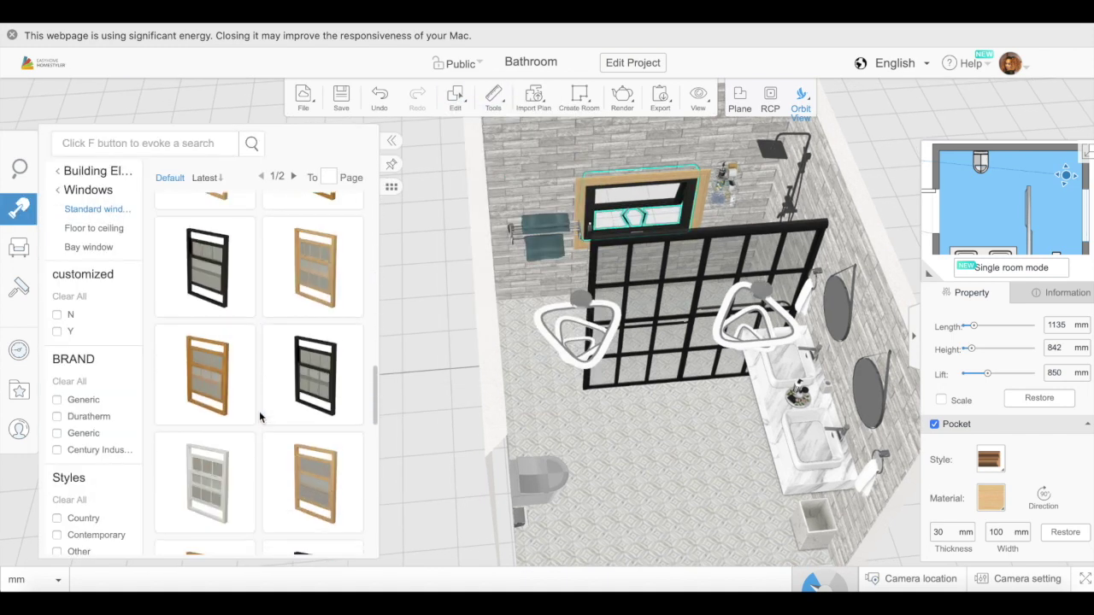
left_click(237, 529)
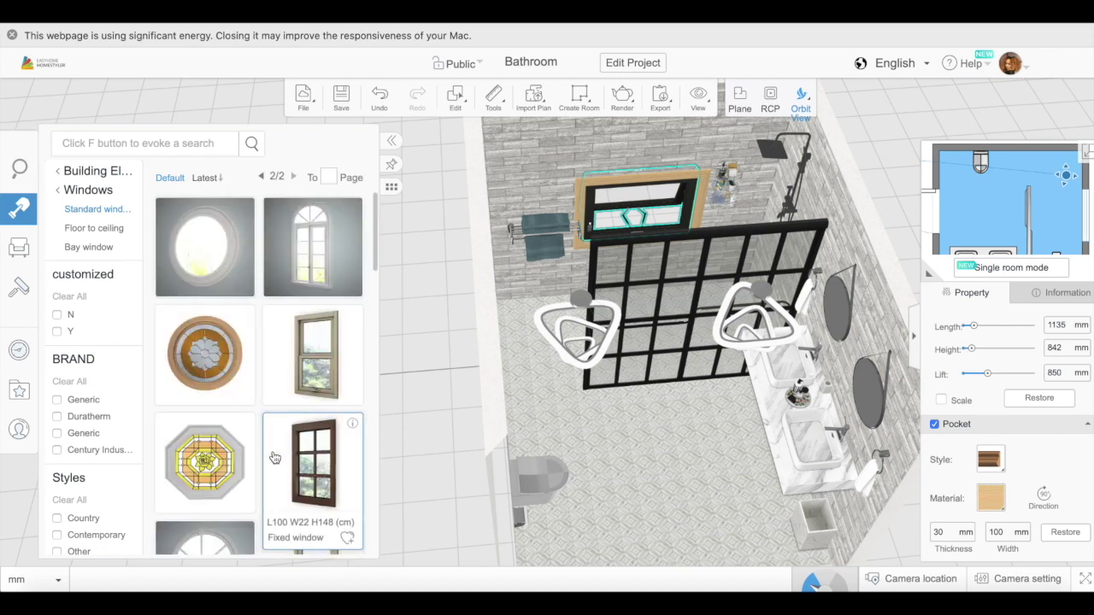
scroll(266, 453, "down", 10)
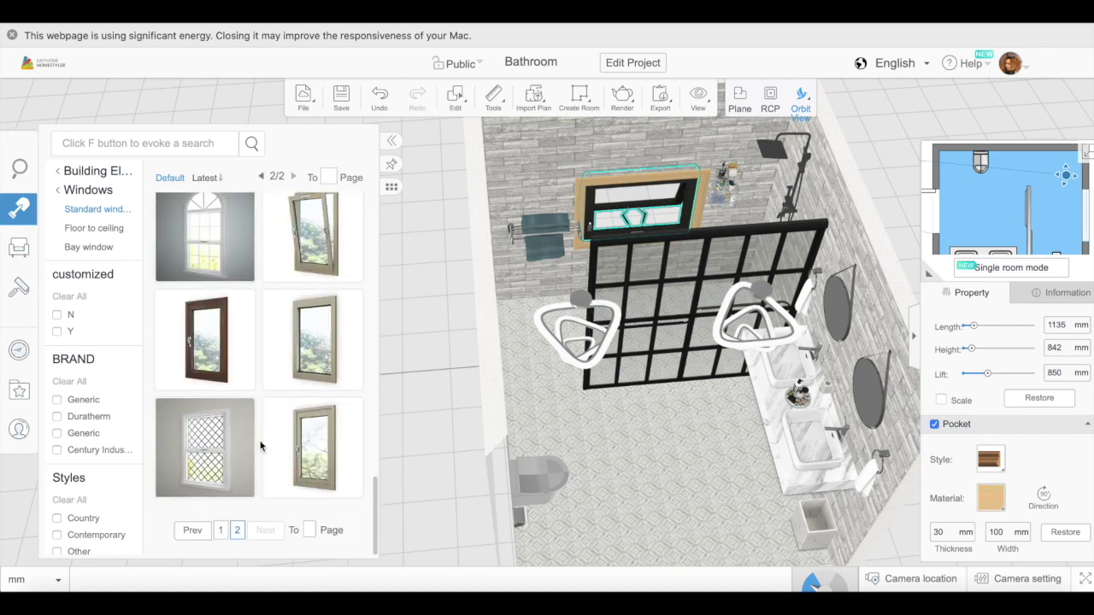
scroll(262, 445, "up", 2)
scroll(261, 445, "up", 10)
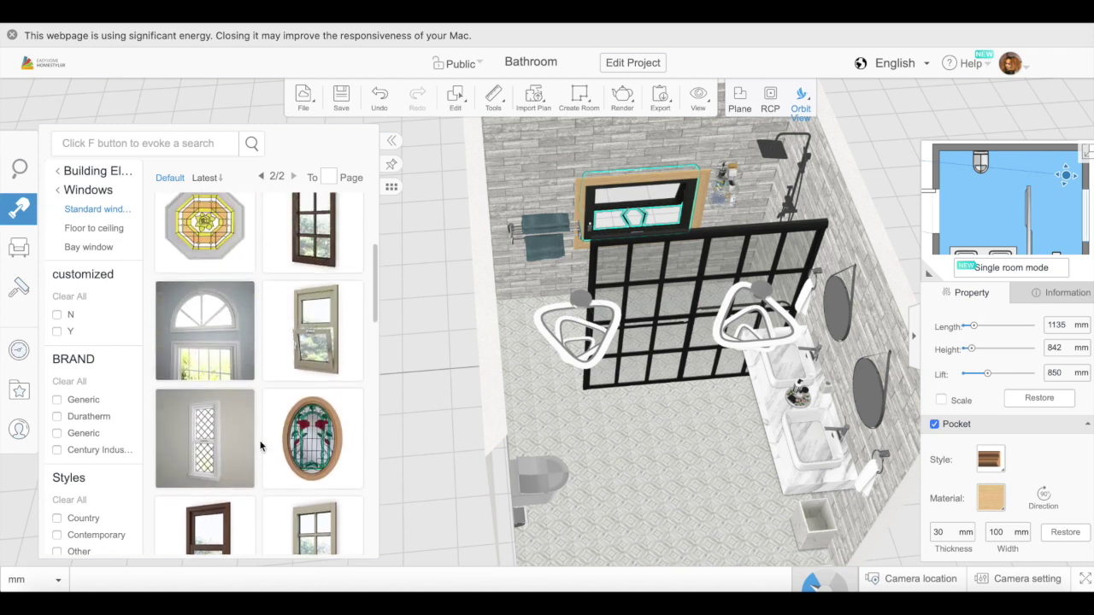
key("Delete")
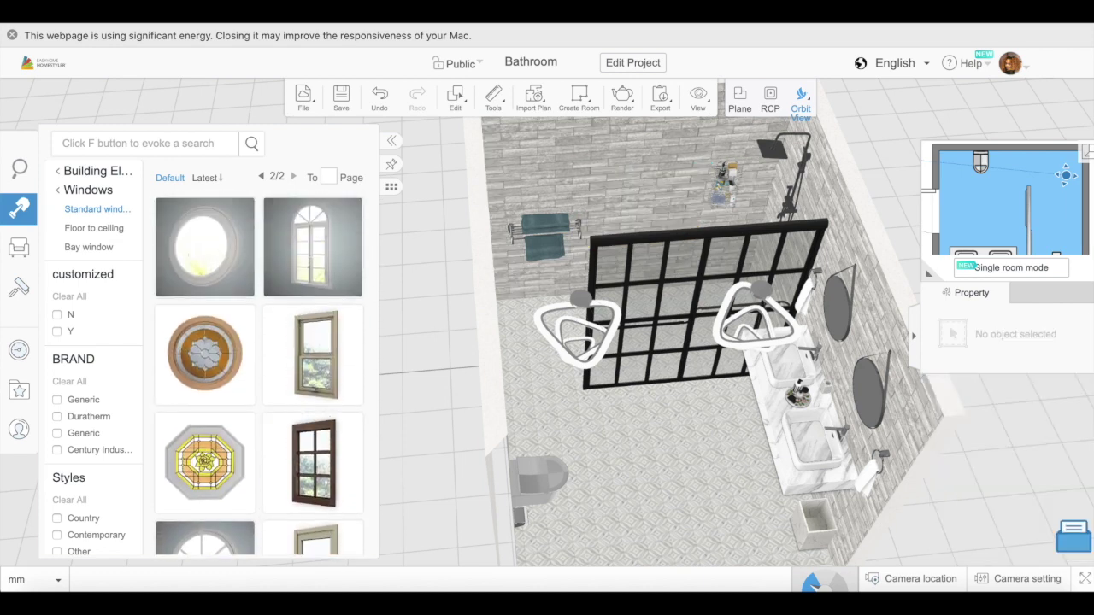
left_click(227, 249)
left_click(671, 272)
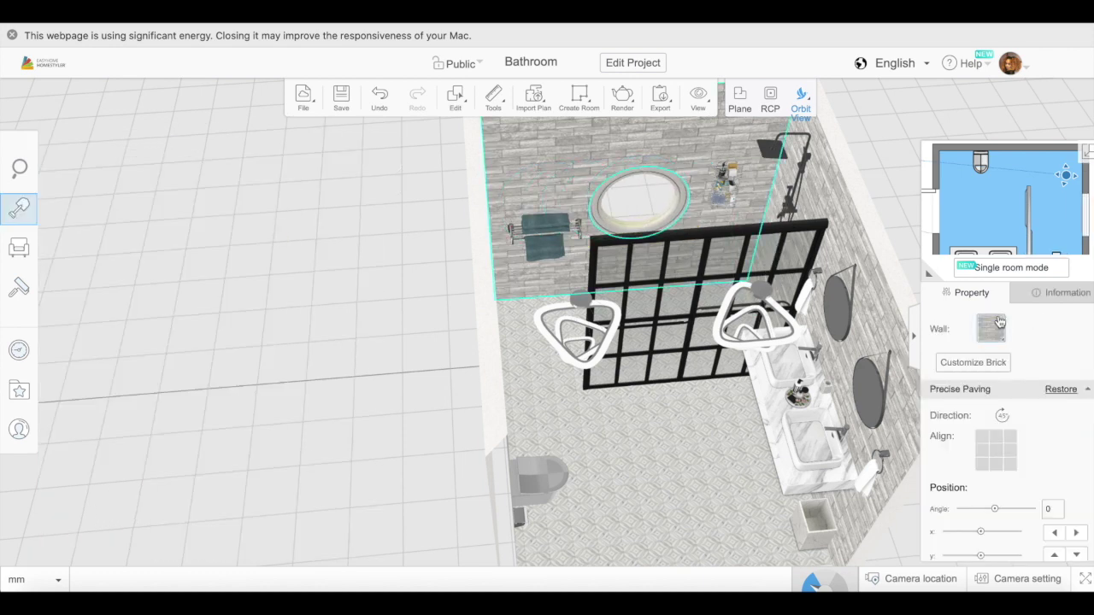
left_click(644, 176)
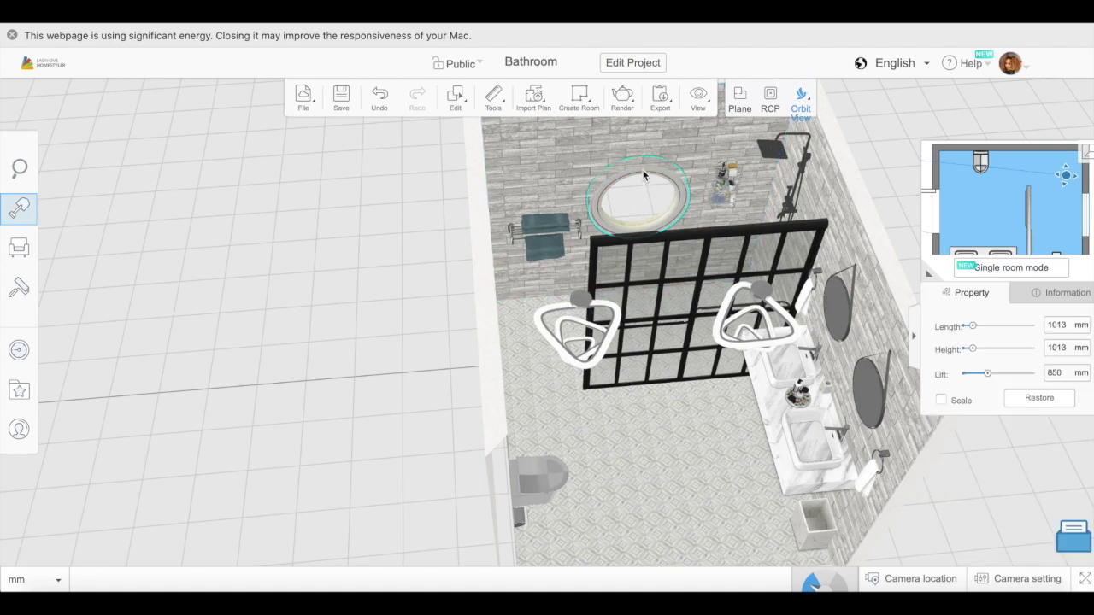
Step: Resize the round window to 801 × 801 mm and set its lift to 1625 mm
left_click_drag(407, 406, 640, 456)
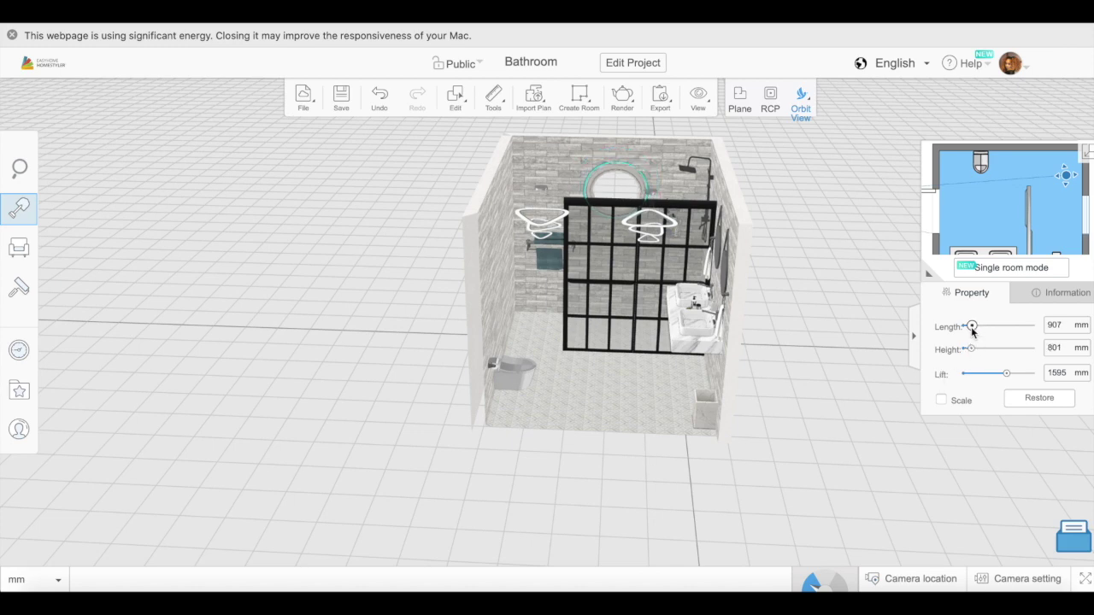
left_click_drag(769, 405, 866, 402)
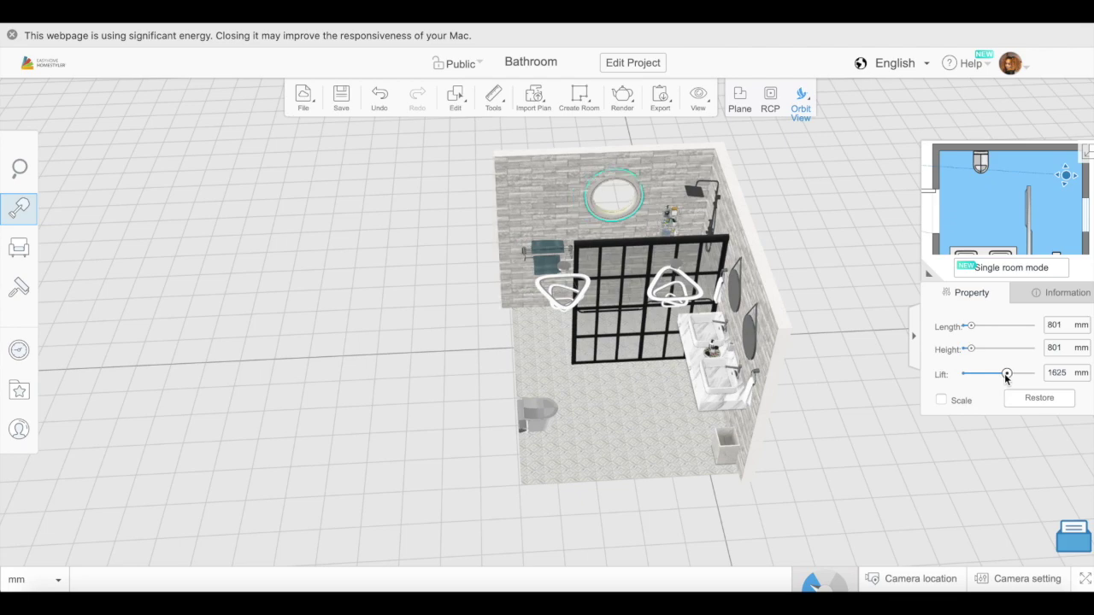
left_click_drag(898, 464, 885, 430)
left_click_drag(406, 376, 471, 454)
Step: Try an 850 × 1600 mm and a 900 × 1600 mm standard window on the bathroom walls
left_click(19, 207)
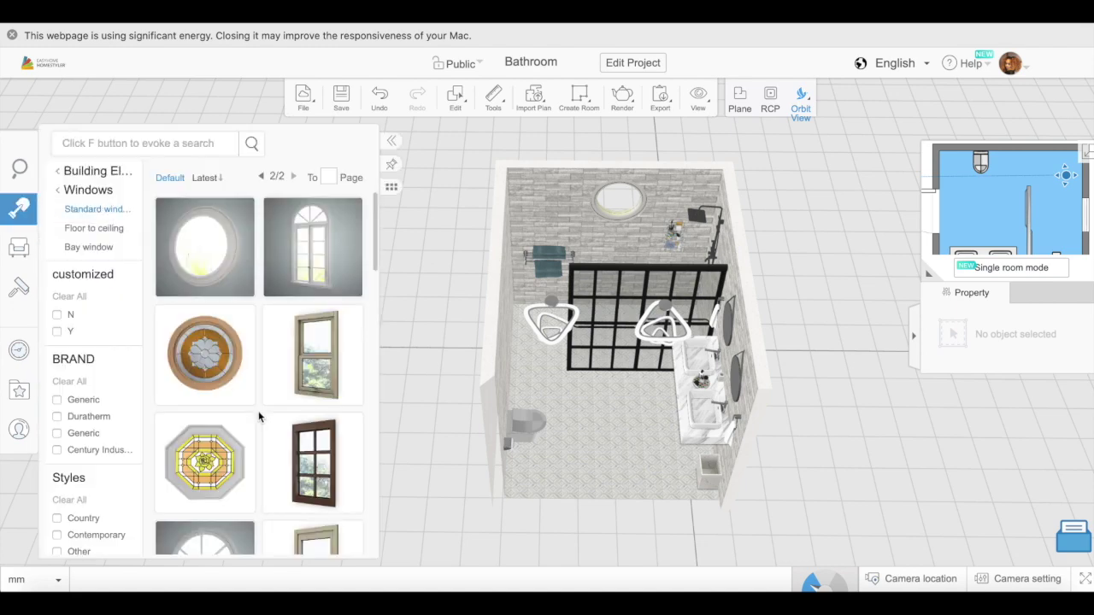
left_click(263, 177)
scroll(256, 426, "down", 5)
left_click_drag(298, 325, 573, 230)
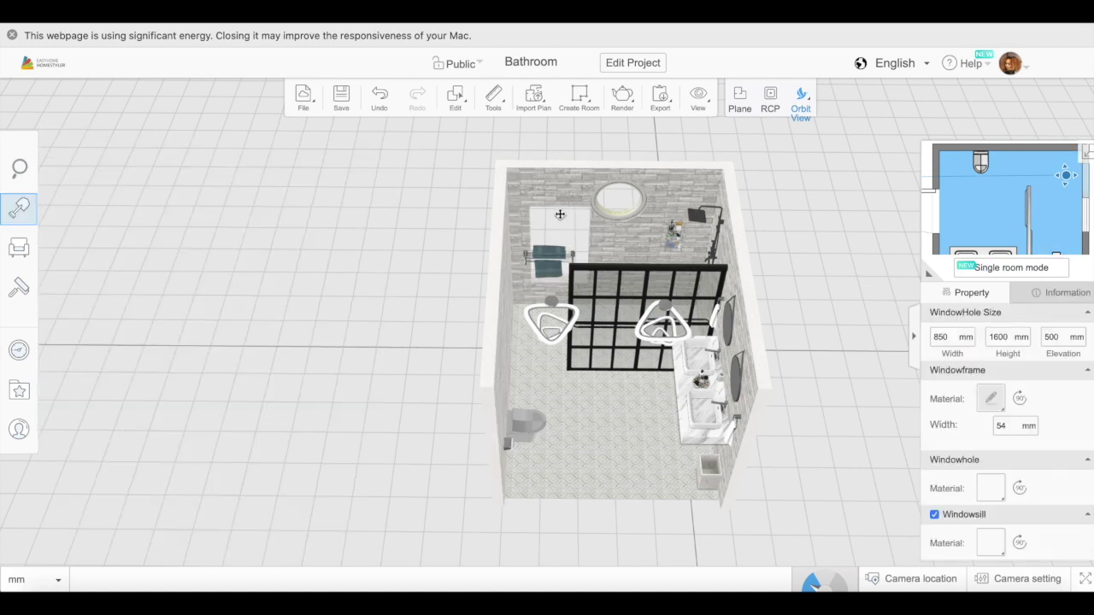
left_click(436, 269)
left_click(63, 214)
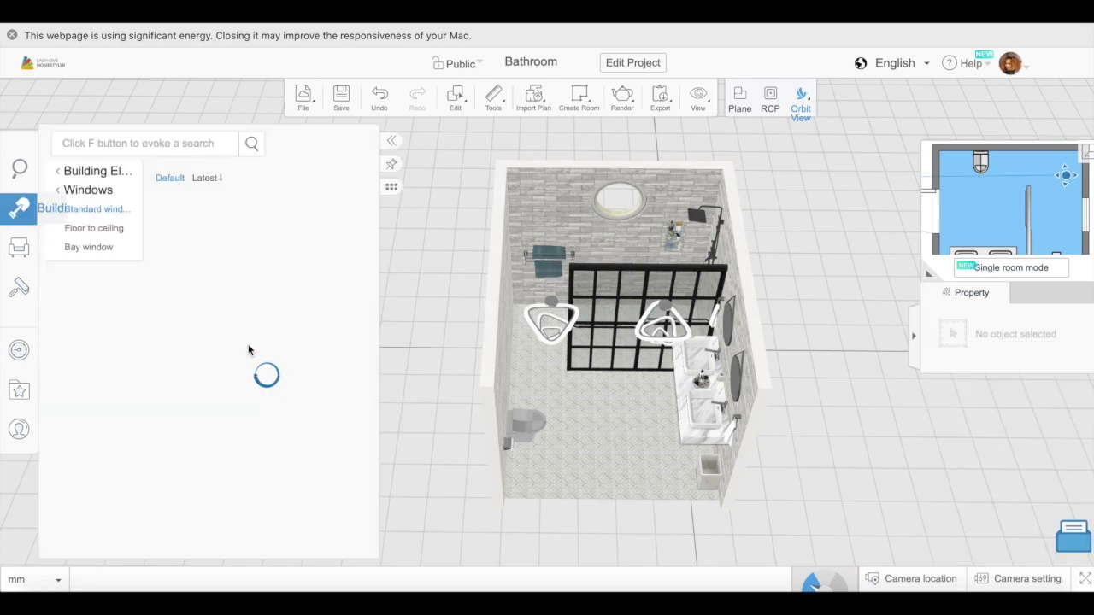
left_click_drag(202, 342, 610, 261)
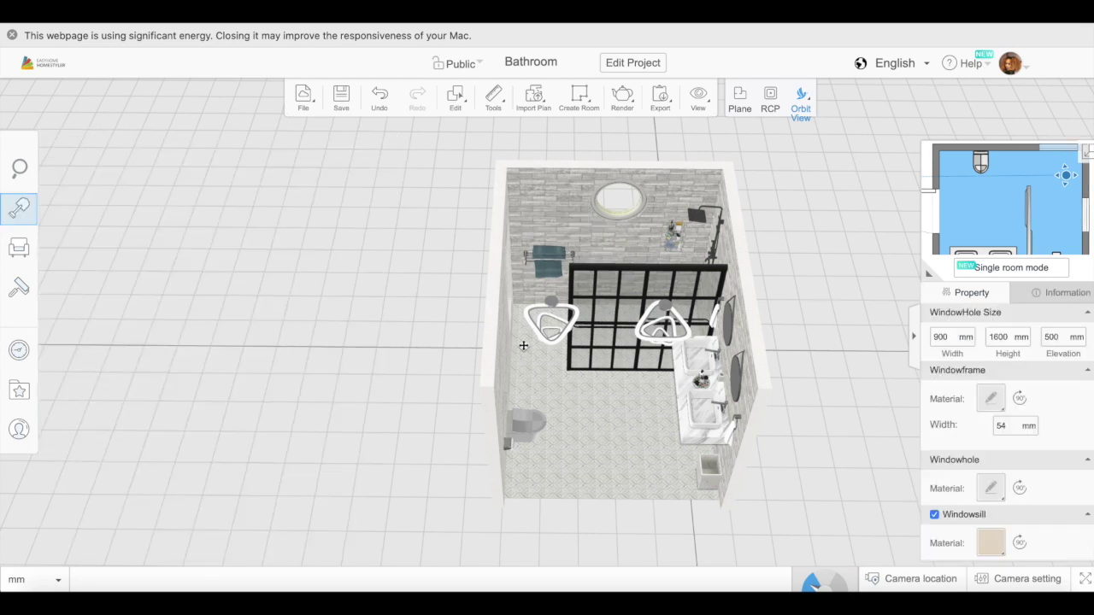
left_click(506, 367)
Step: Try the black awning window with grille, 1135 × 842 mm, over the towel rack, and delete it
left_click(68, 209)
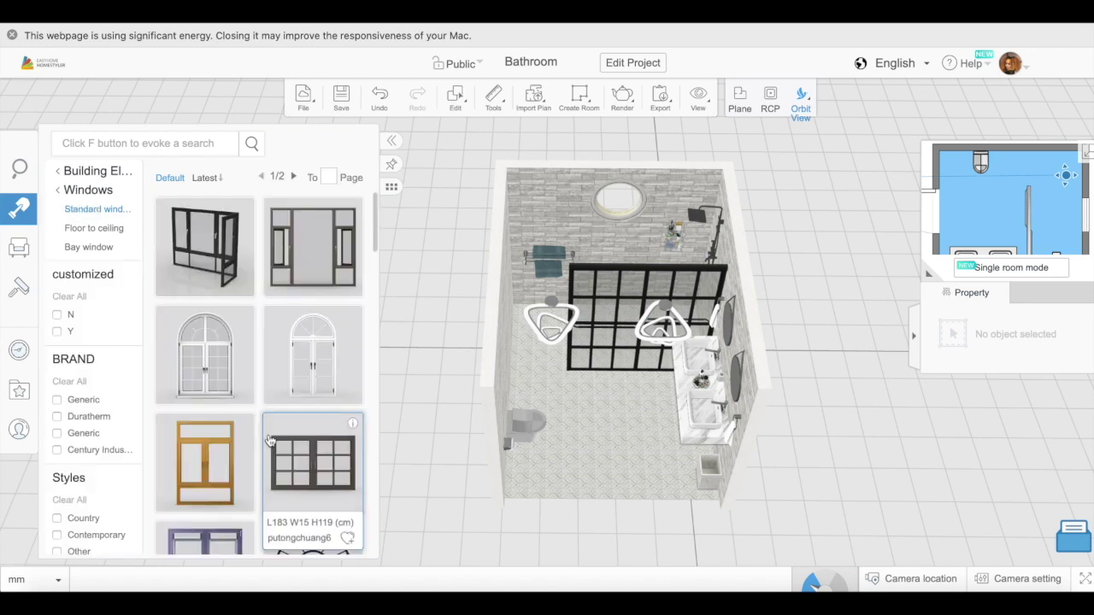
scroll(256, 443, "down", 5)
scroll(260, 417, "down", 5)
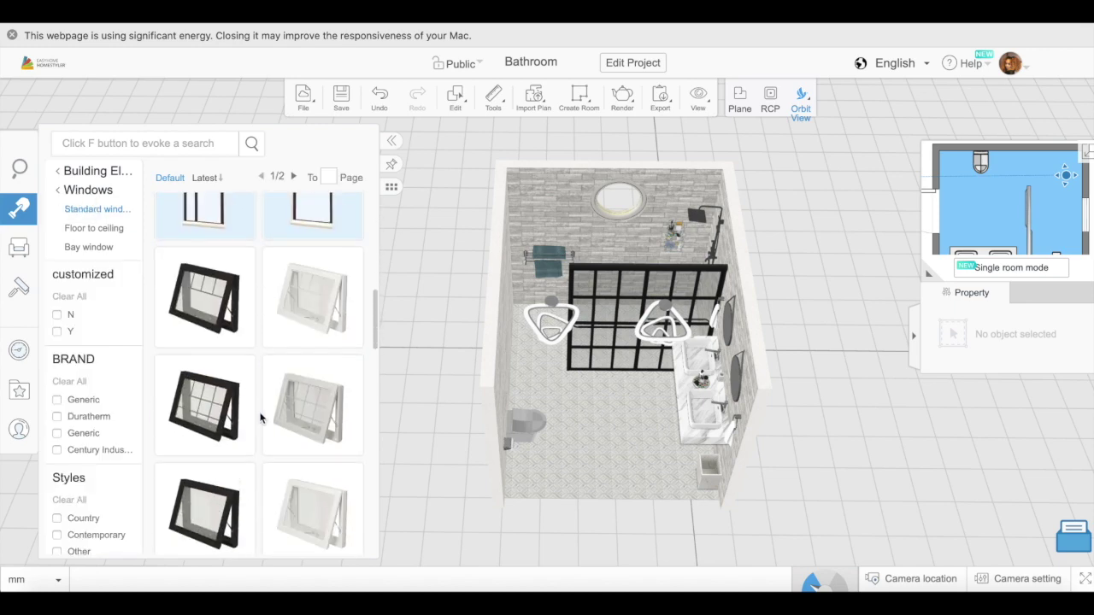
left_click_drag(282, 419, 590, 216)
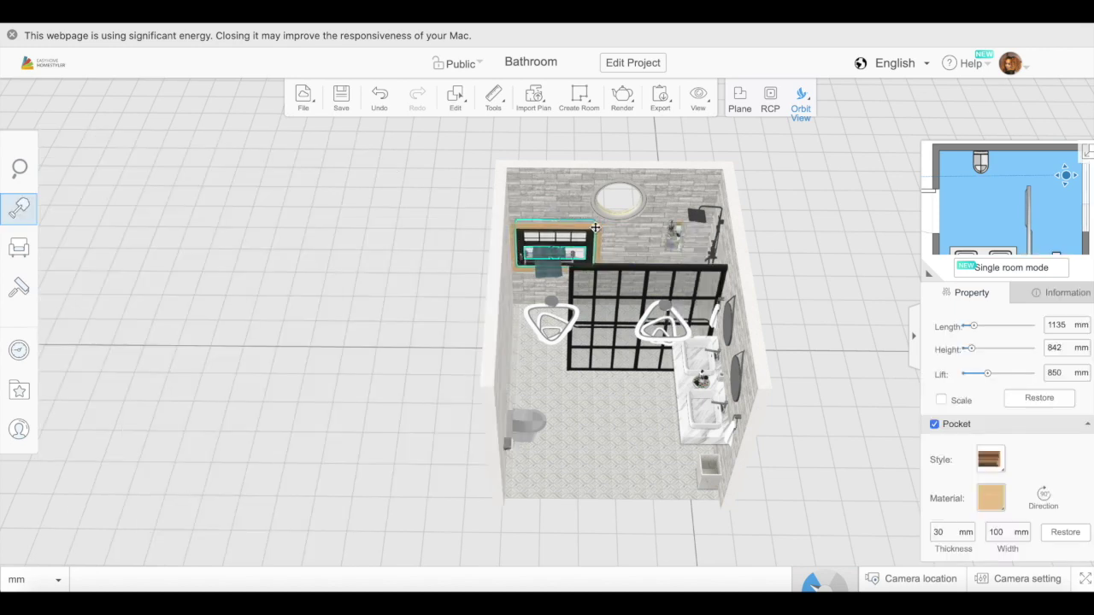
key("Delete")
Step: Try another standard window on the wall below the round window and delete it
left_click(96, 212)
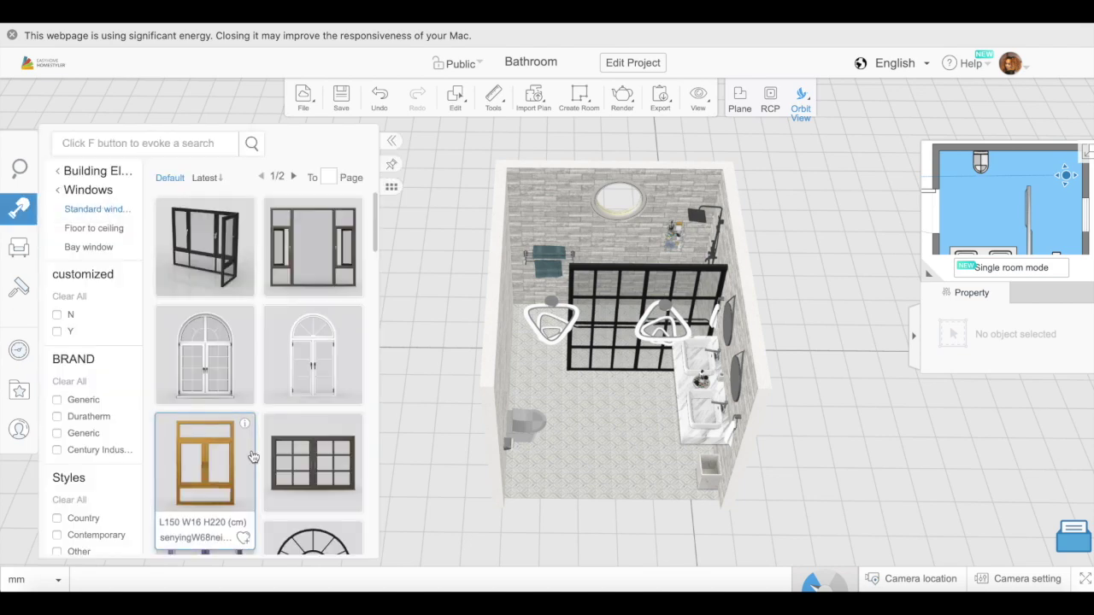
scroll(257, 457, "down", 10)
left_click_drag(441, 270, 610, 240)
key("Delete")
Step: Try the black double-hung window, 974 × 1287 mm, on the shower wall below the round window
left_click(70, 214)
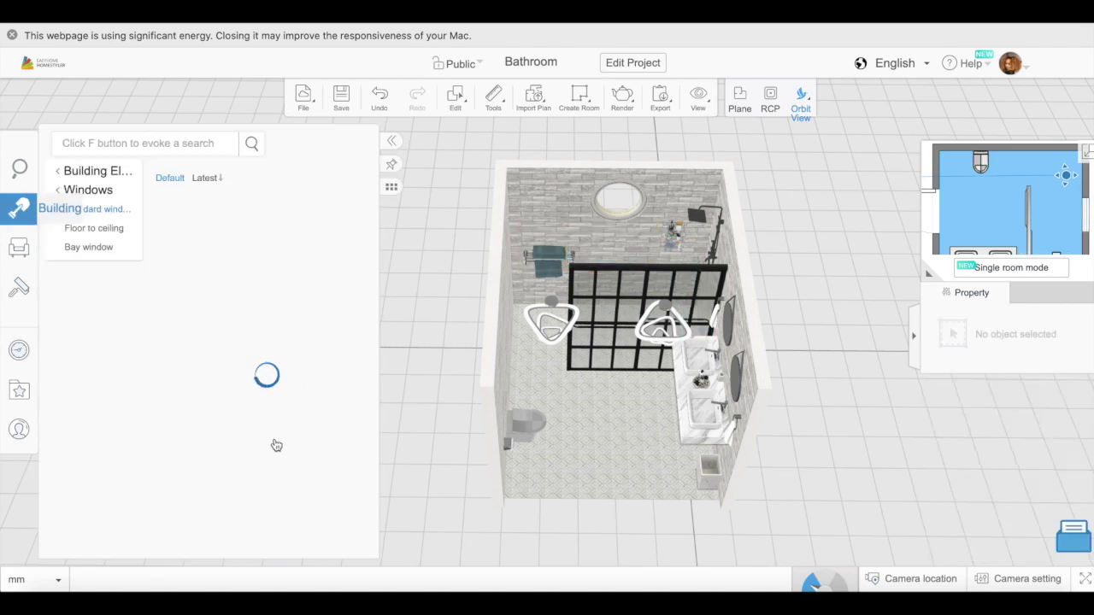
scroll(256, 442, "down", 5)
scroll(257, 442, "down", 10)
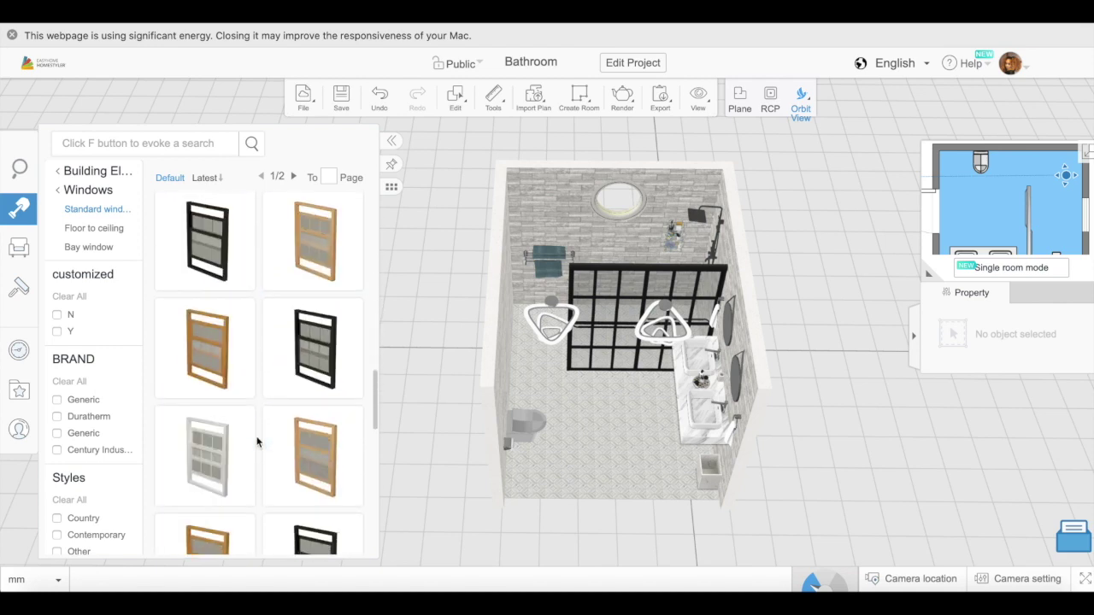
scroll(256, 441, "up", 1)
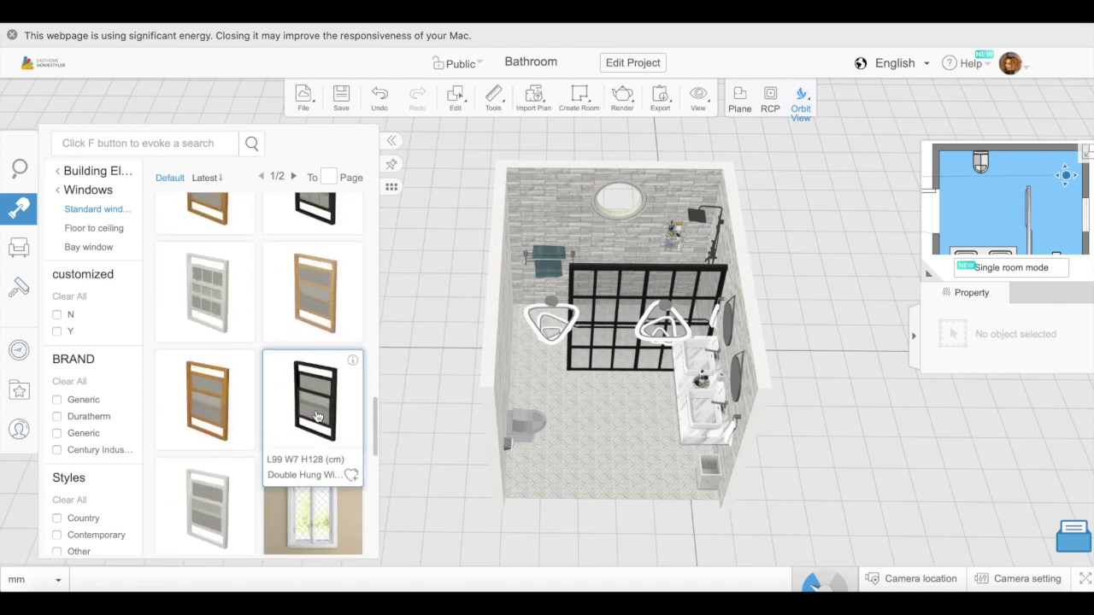
scroll(261, 357, "up", 1)
left_click(278, 366)
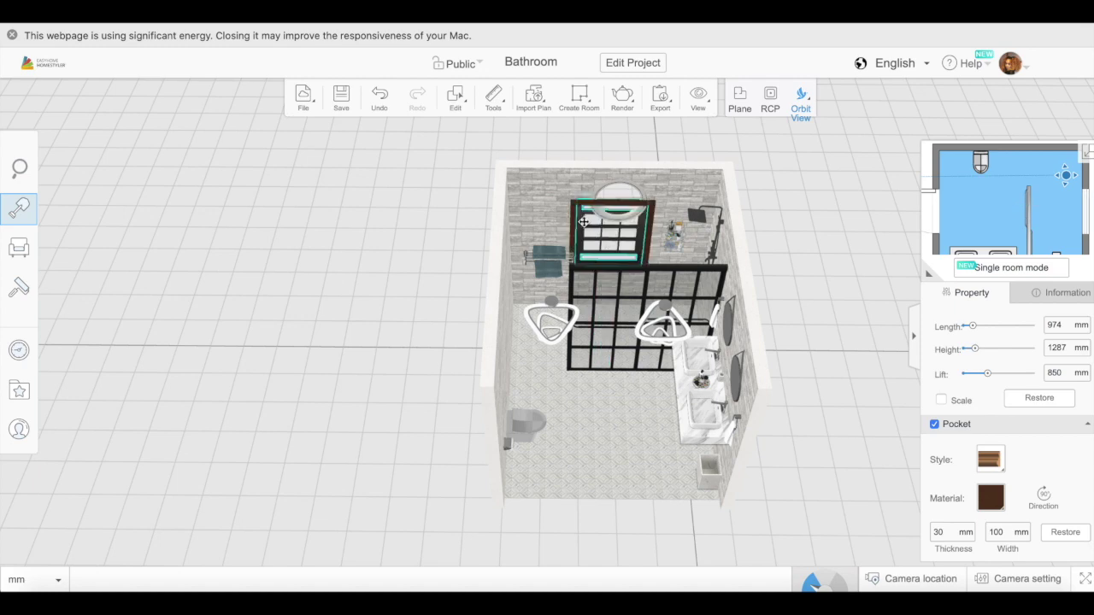
key("Escape")
Step: Raise the round window on the shower wall to a lift of 1804 mm
left_click_drag(427, 368, 424, 288)
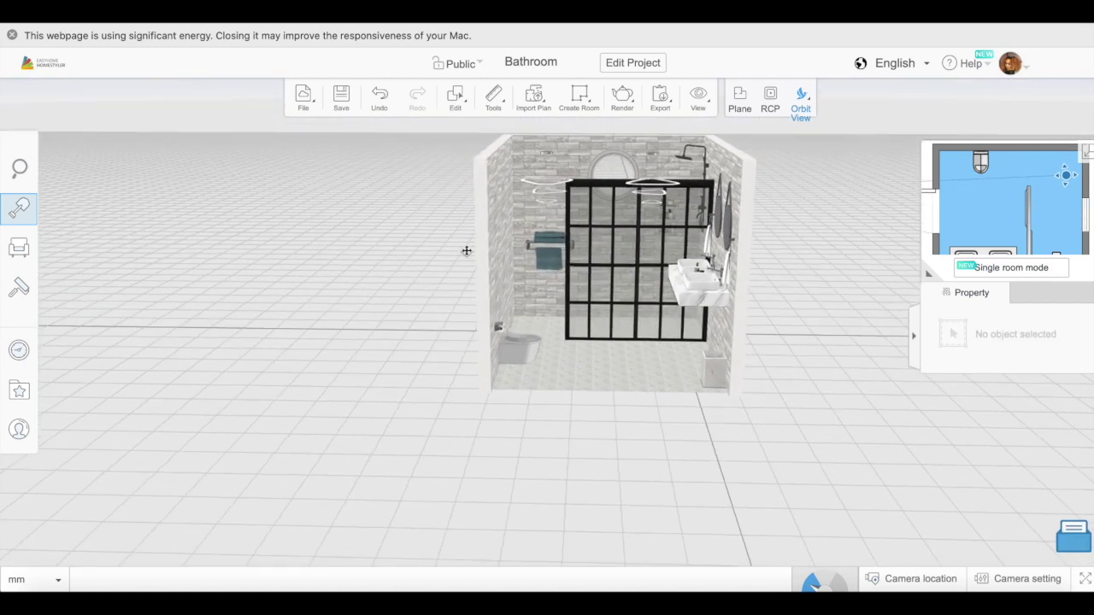
left_click_drag(465, 253, 455, 354)
left_click_drag(829, 361, 829, 328)
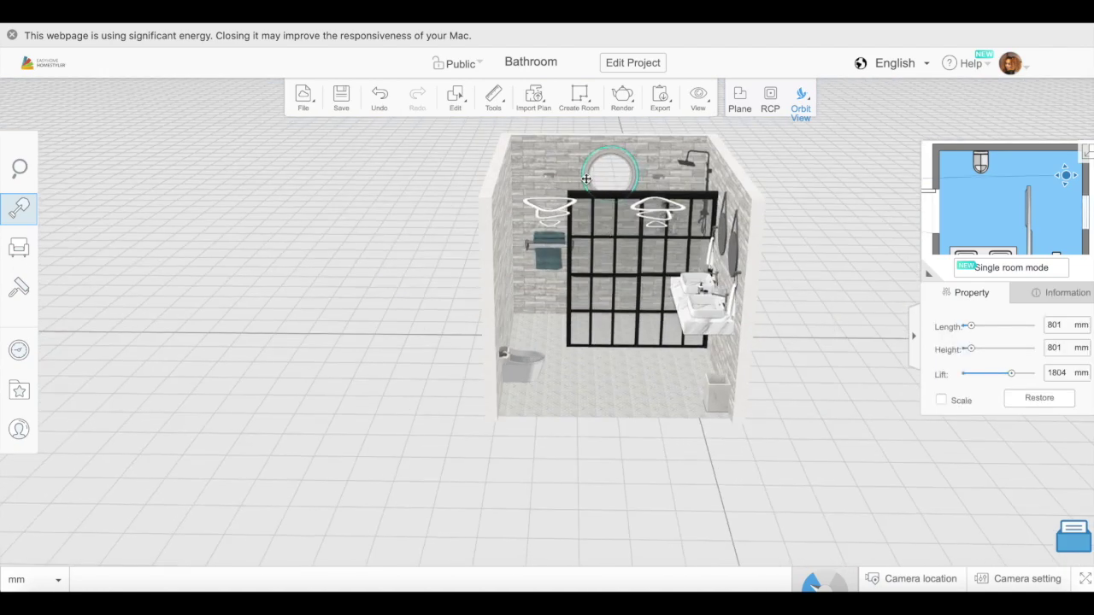
left_click_drag(587, 182, 559, 422)
Step: Render an HD 6000X3000 panorama with the camera at the doorway facing the vanity and shower screen
left_click(622, 98)
left_click(639, 143)
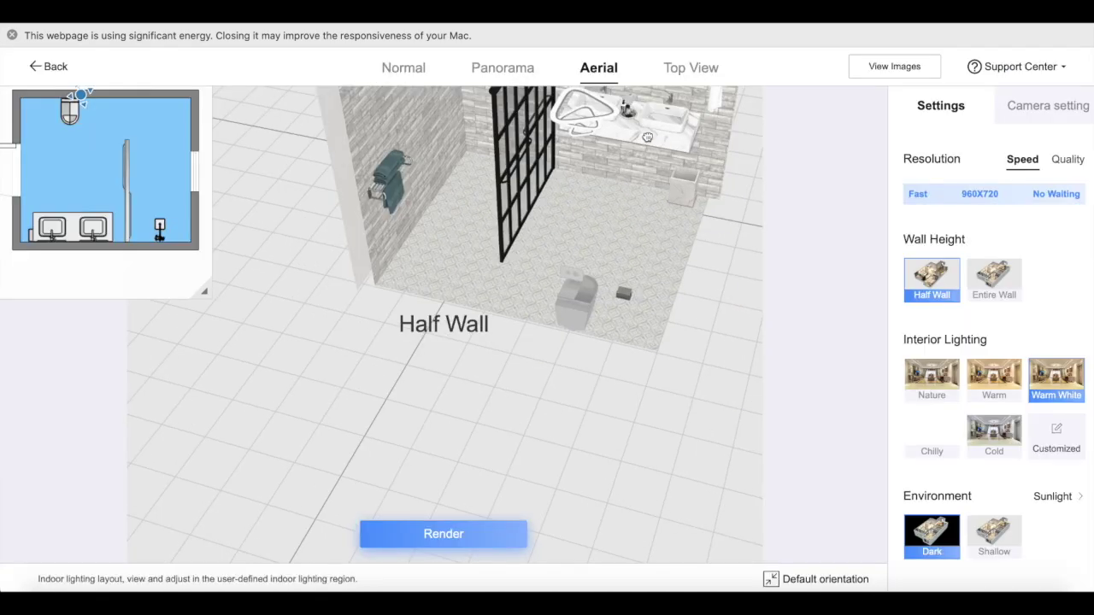
left_click(492, 74)
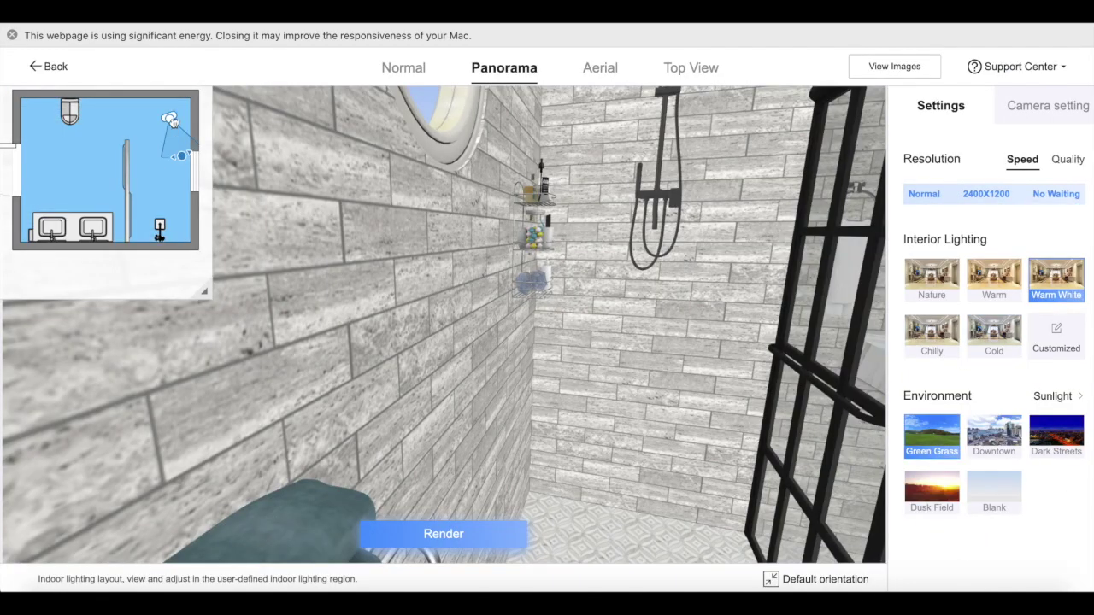
left_click_drag(169, 120, 21, 167)
left_click_drag(34, 203, 63, 188)
left_click(1056, 113)
left_click(983, 119)
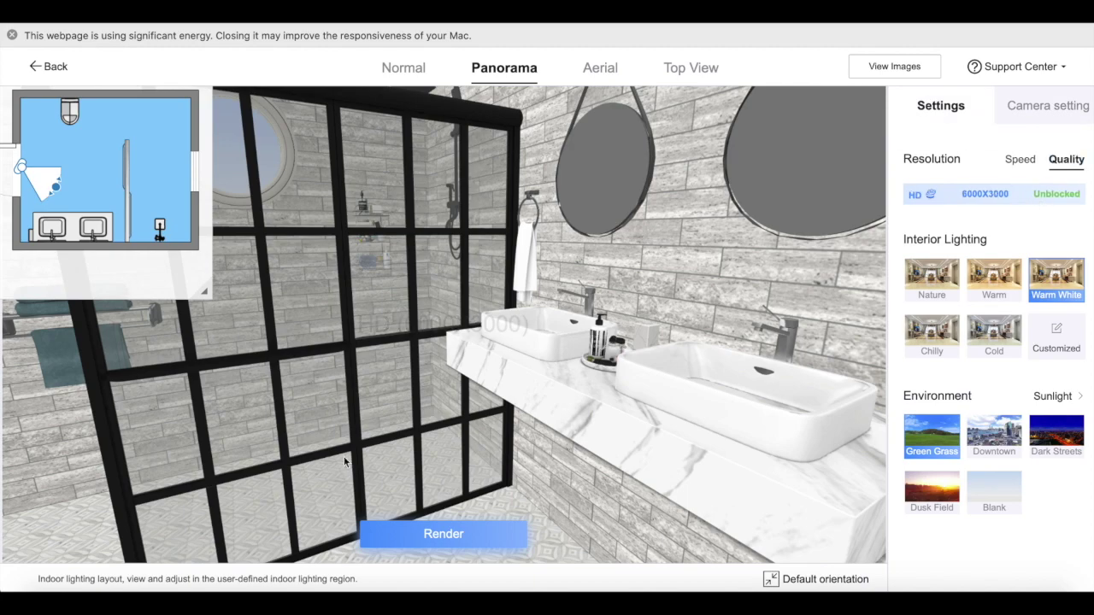
left_click(438, 538)
Step: Render another HD panorama from the shower corner, looking past the glass screen toward the door
left_click_drag(22, 168, 139, 159)
left_click(485, 539)
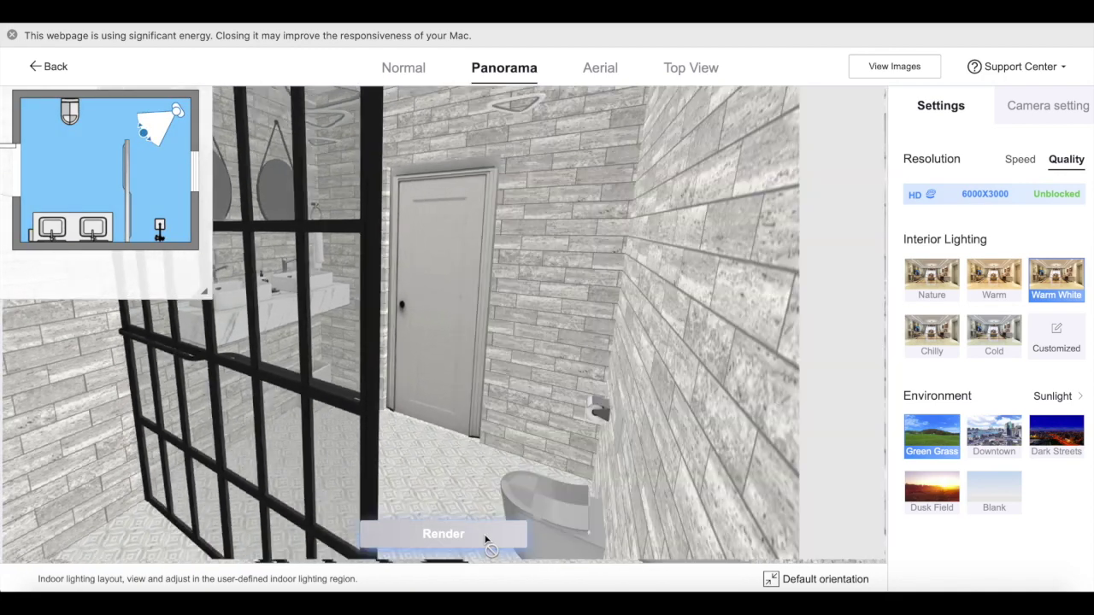
Step: Open the rendered panoramas and look around the HD images Unnamed space-3 and Unnamed space-4
left_click(893, 69)
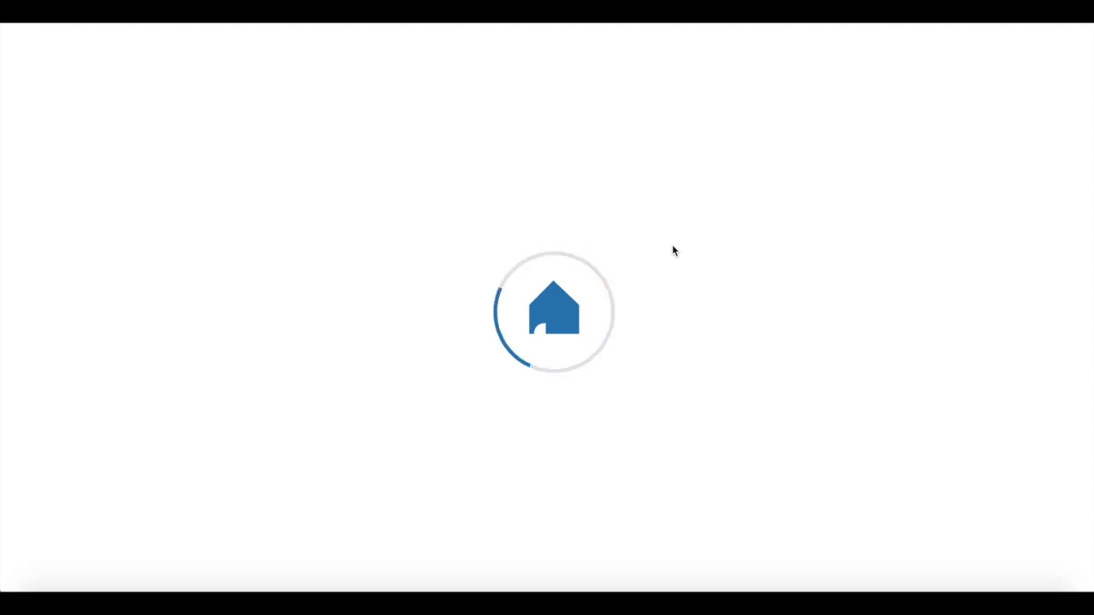
mouse_move(622, 72)
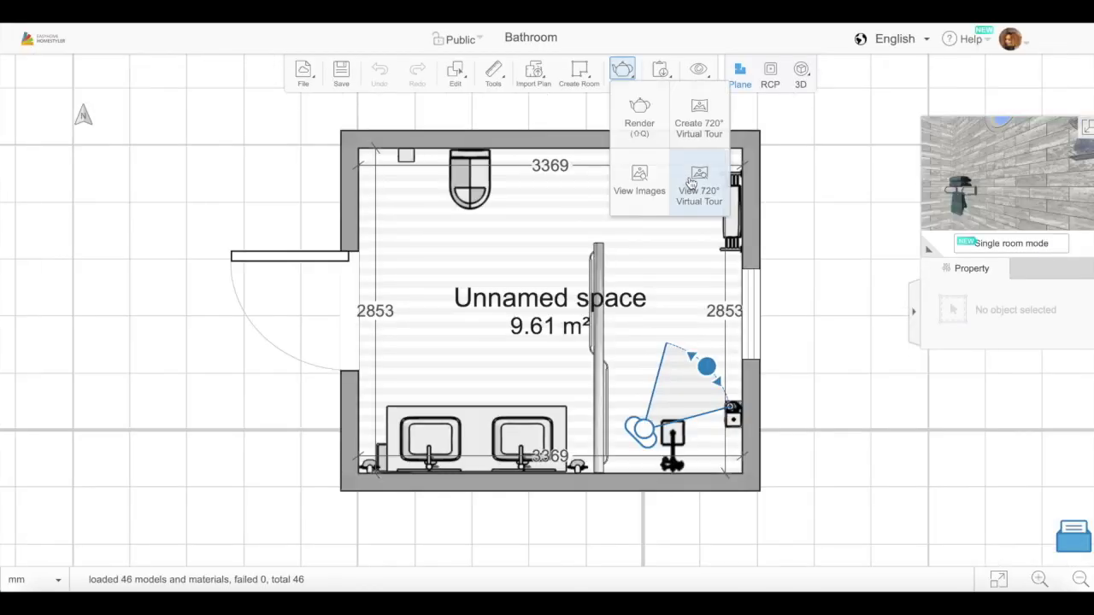
left_click(639, 185)
left_click(446, 44)
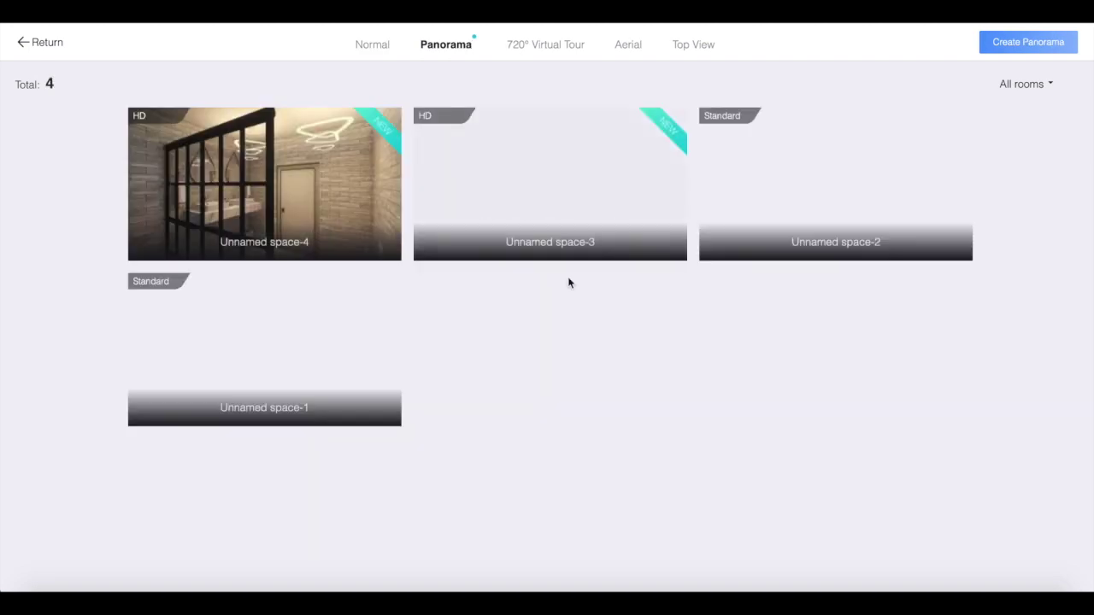
left_click(550, 162)
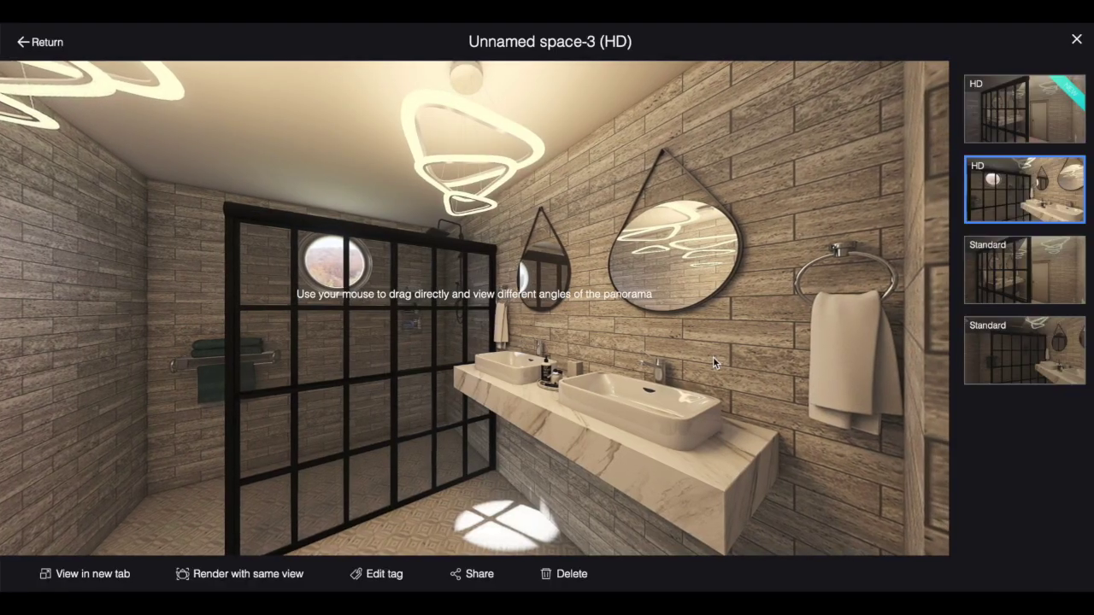
left_click_drag(713, 356, 591, 275)
left_click(997, 137)
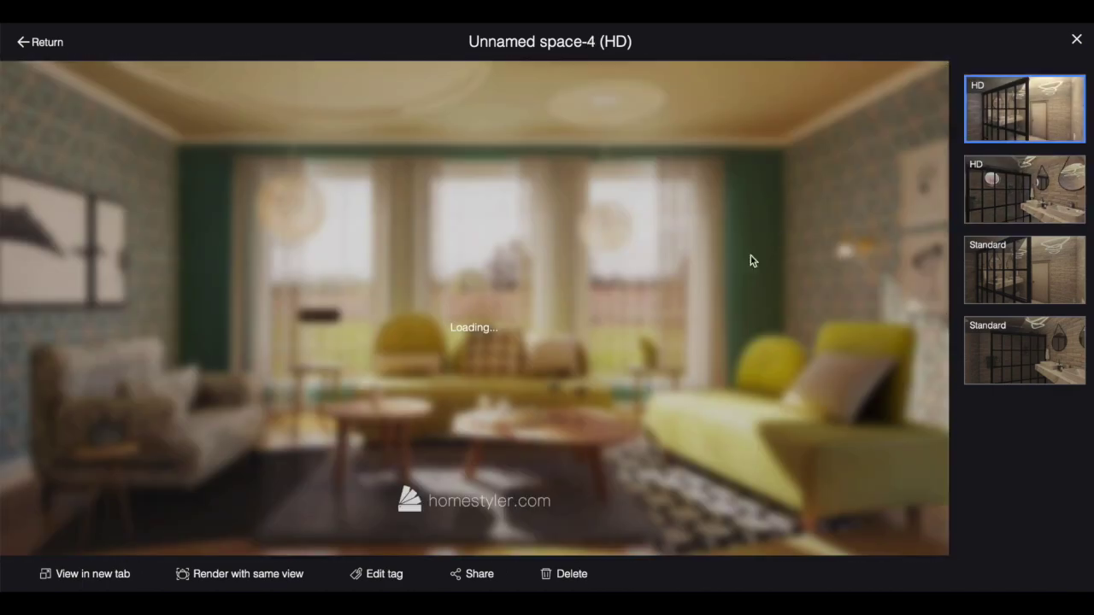
left_click_drag(670, 310, 432, 402)
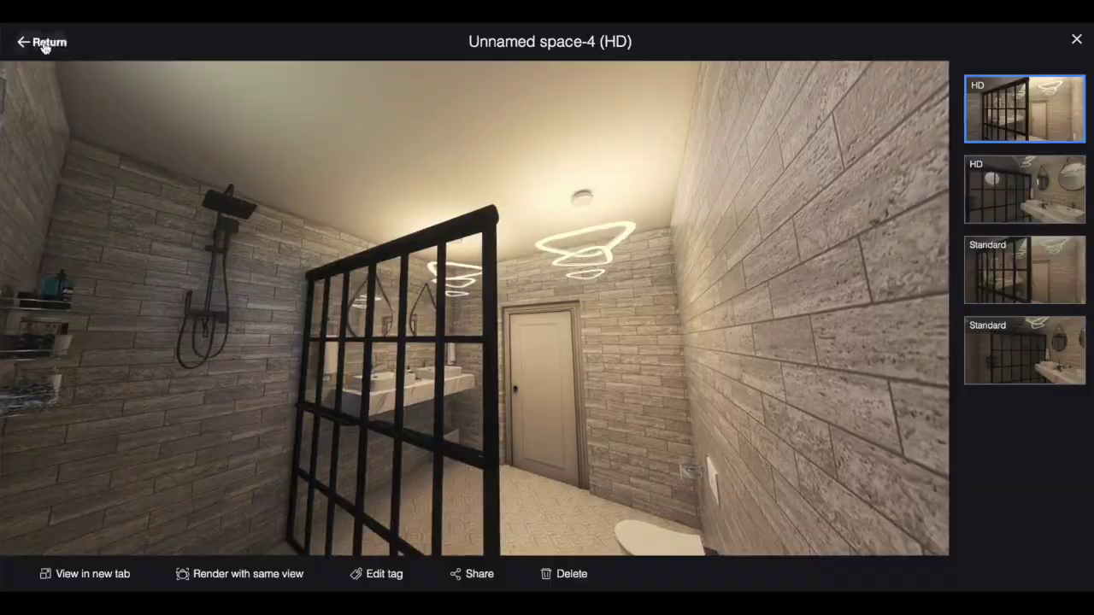
Step: Generate and open a 720° Virtual Tour with Unnamed space-3 as the starting point and Unnamed space-4 included
left_click(44, 46)
left_click(564, 47)
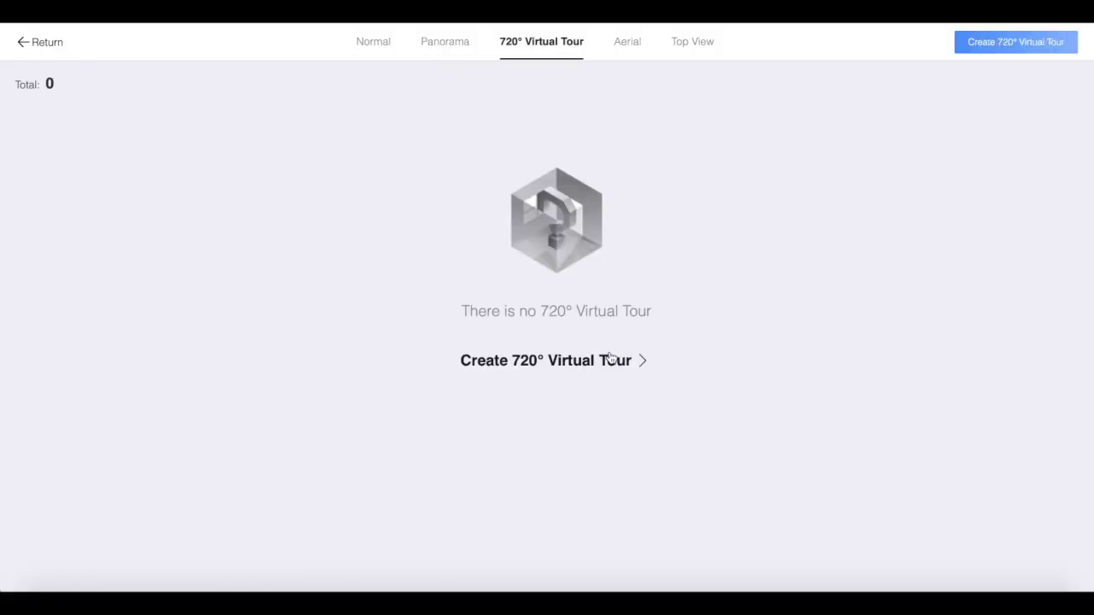
left_click(609, 360)
left_click(1068, 289)
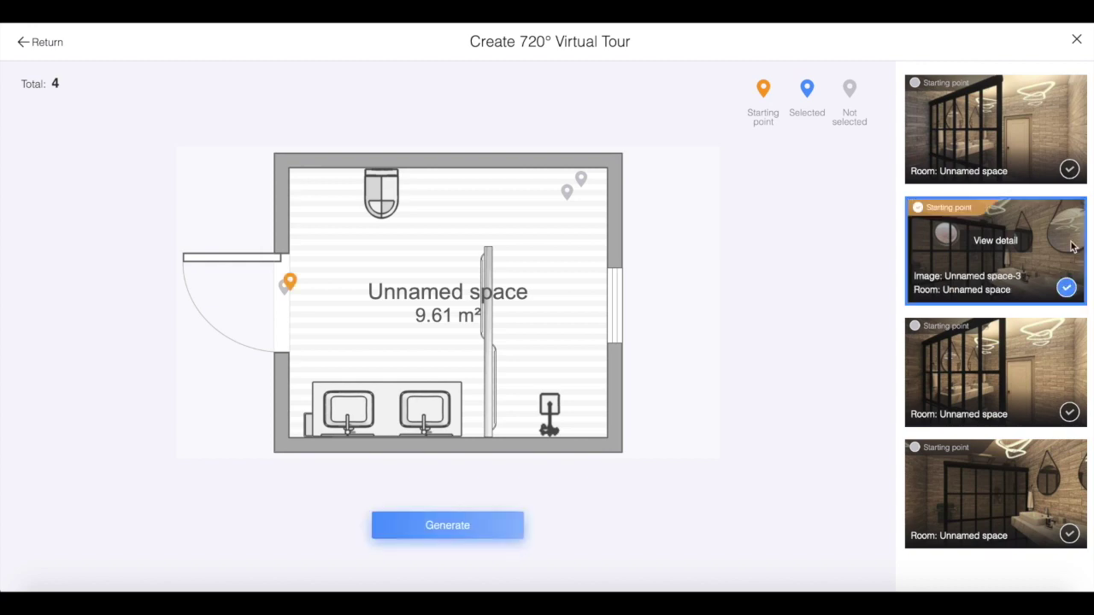
left_click(1068, 169)
left_click(464, 533)
left_click(516, 306)
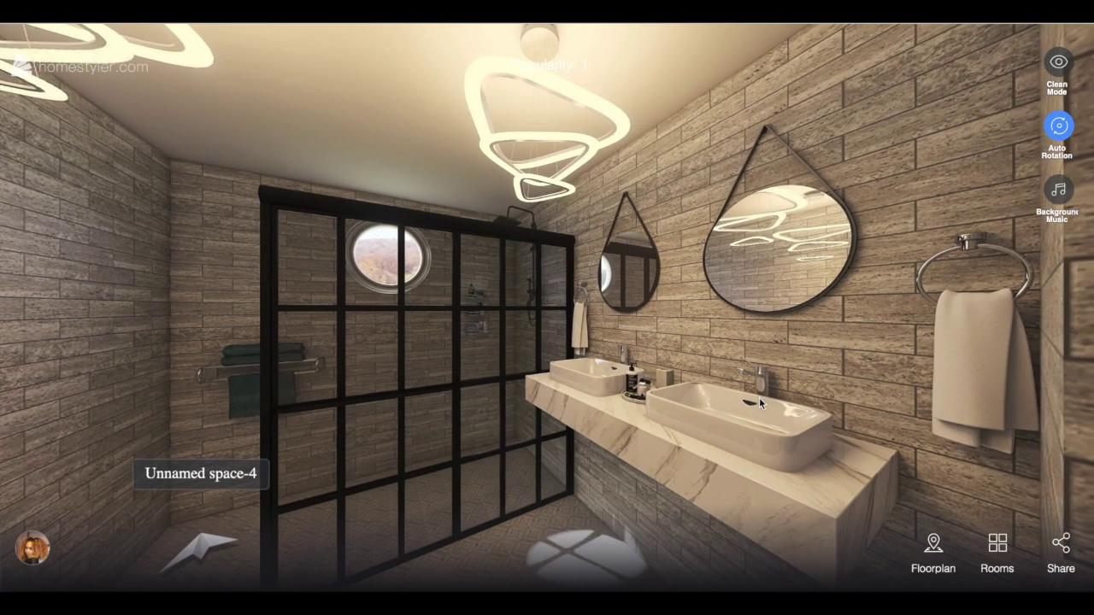
Step: Look around the virtual tour from the doorway, then move to Unnamed space-4 and inspect the room from the shower
left_click_drag(833, 400, 649, 391)
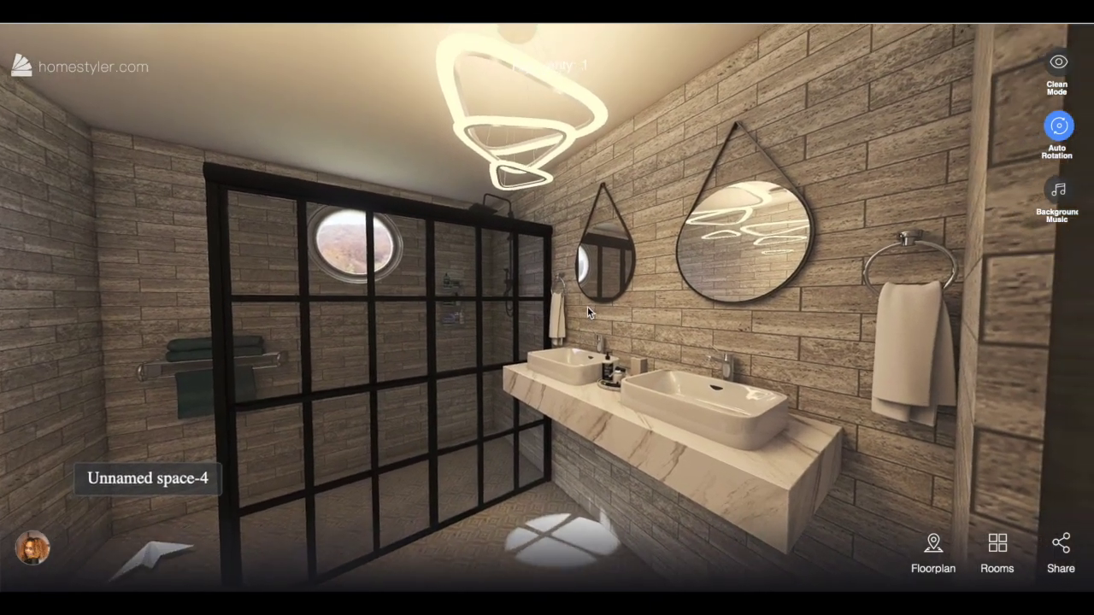
left_click_drag(162, 502, 393, 443)
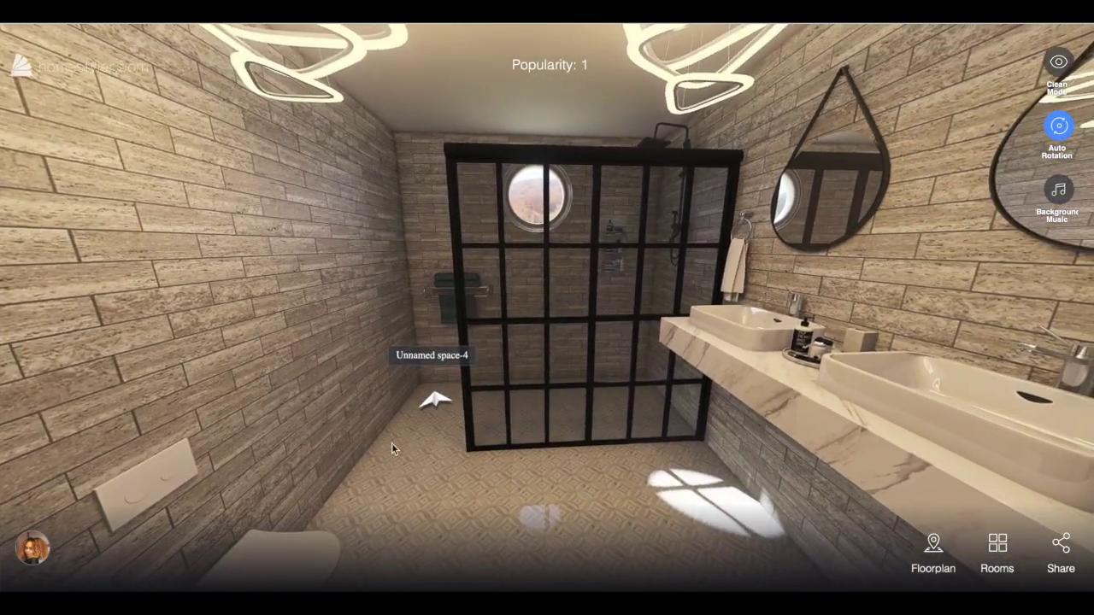
left_click(436, 397)
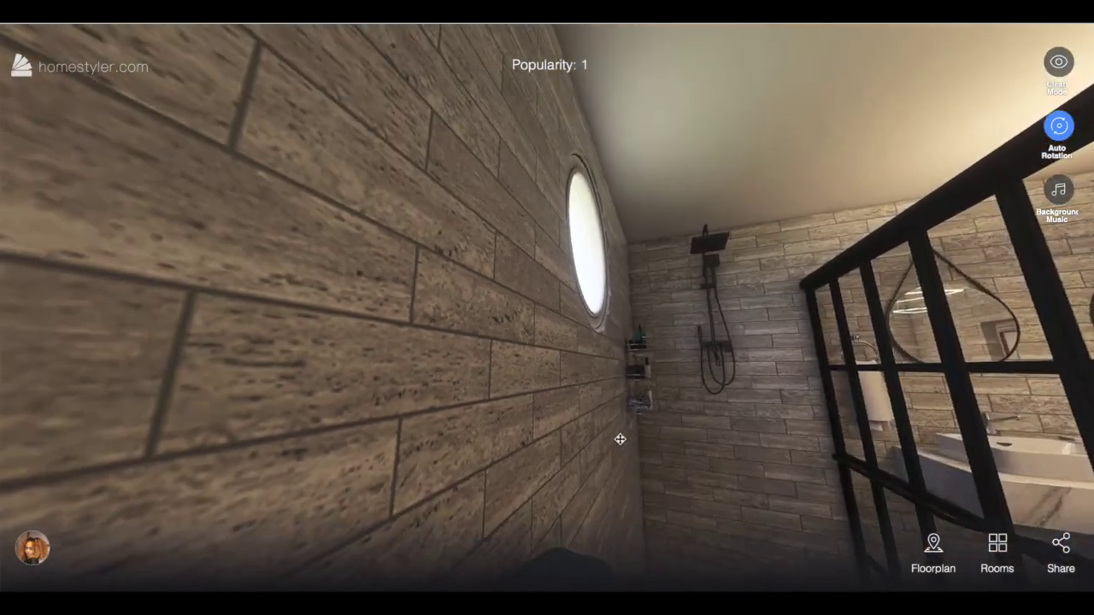
left_click_drag(620, 440, 300, 327)
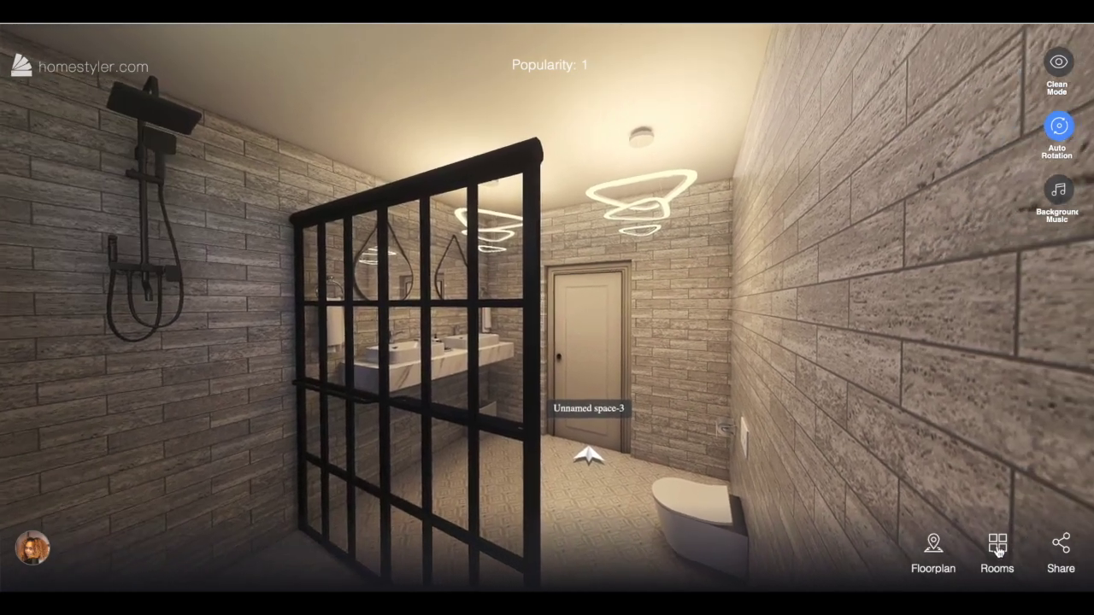
left_click(998, 547)
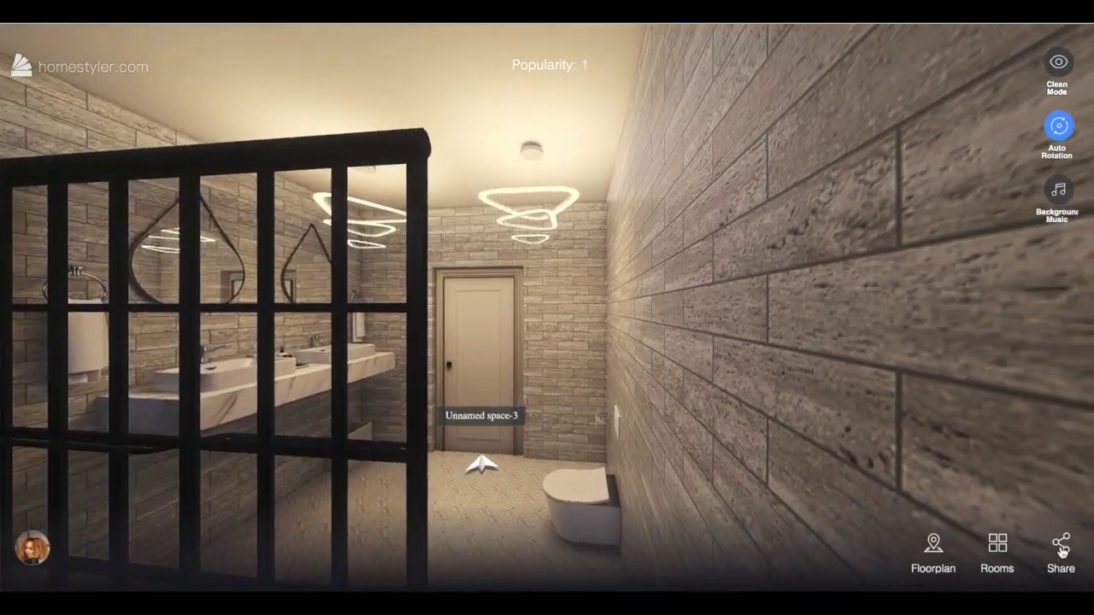
Step: Copy the share link of the virtual tour and close the sharing options
left_click(1061, 547)
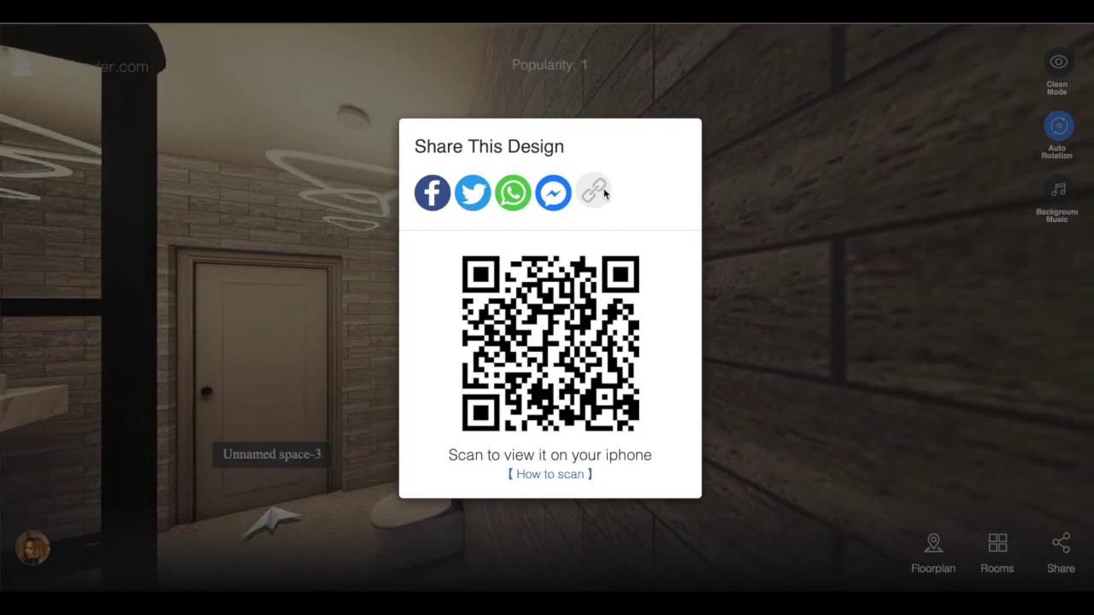
left_click(595, 193)
left_click(694, 198)
left_click(776, 222)
Step: Return to Unnamed space-3 in the tour and examine the floor, the vanity and the mirrors up close
left_click_drag(511, 206, 833, 233)
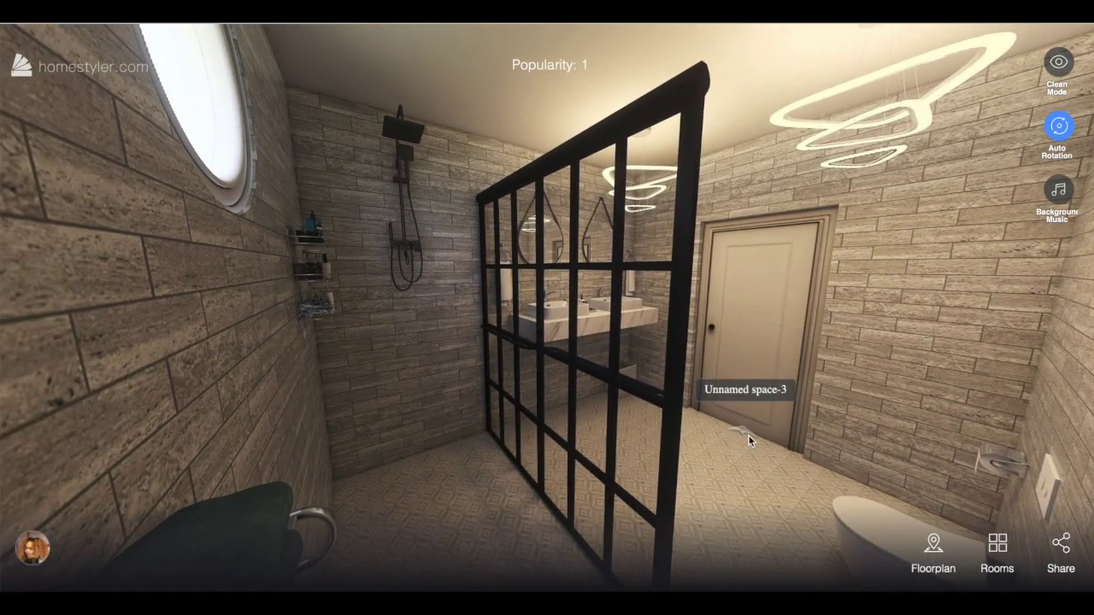
left_click(744, 434)
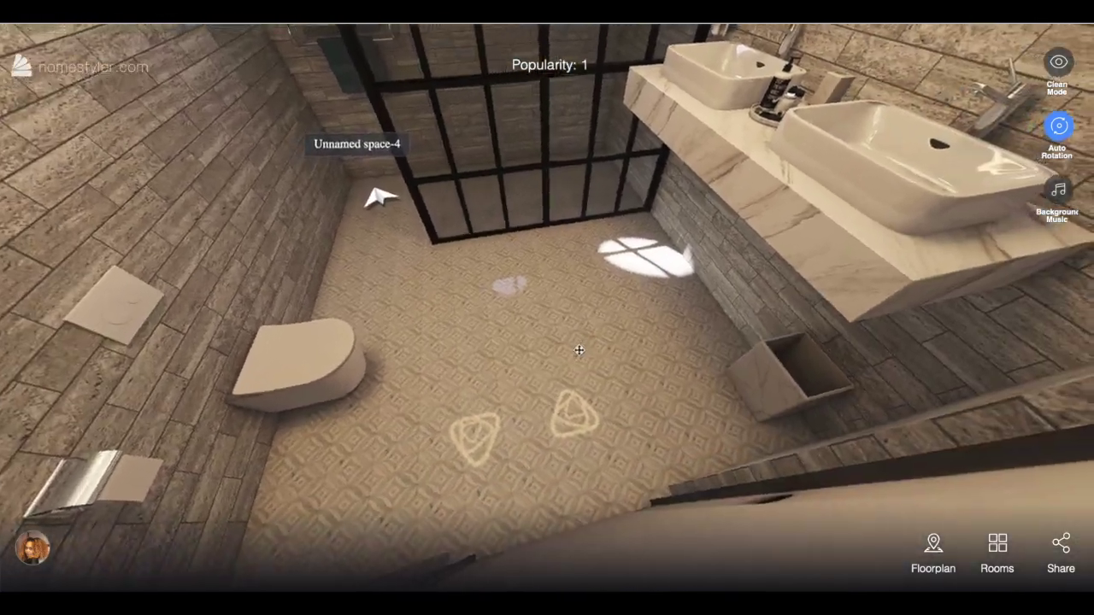
left_click_drag(579, 351, 564, 443)
scroll(808, 162, "up", 5)
left_click_drag(807, 162, 542, 330)
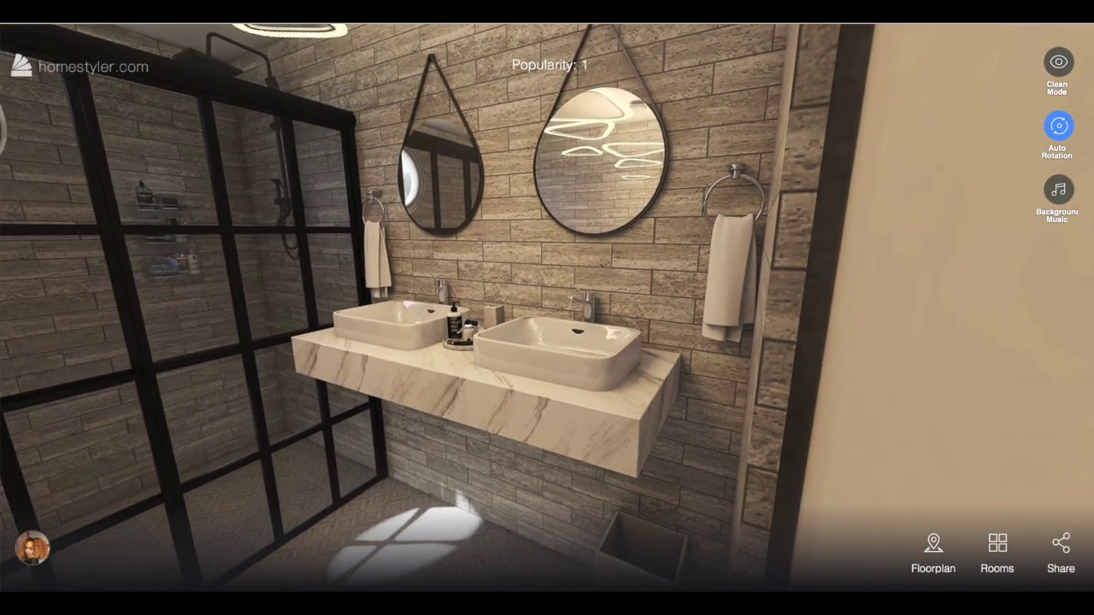